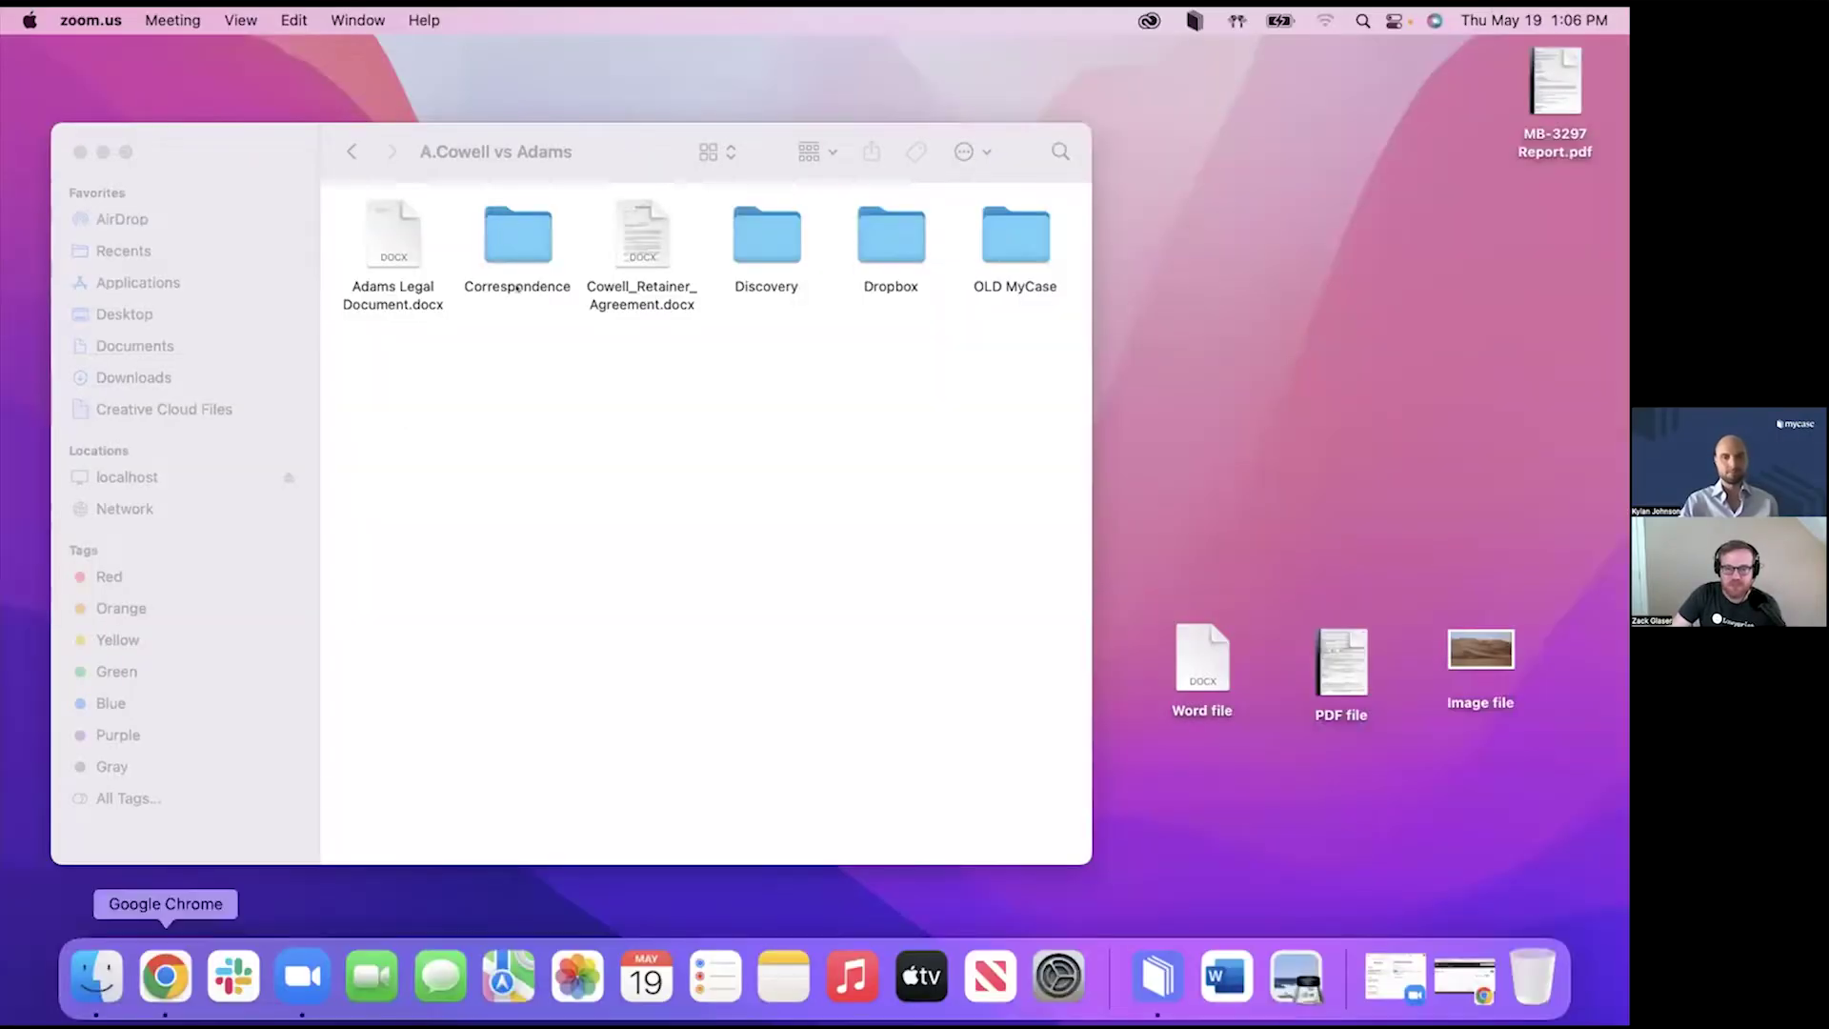
pyautogui.click(165, 981)
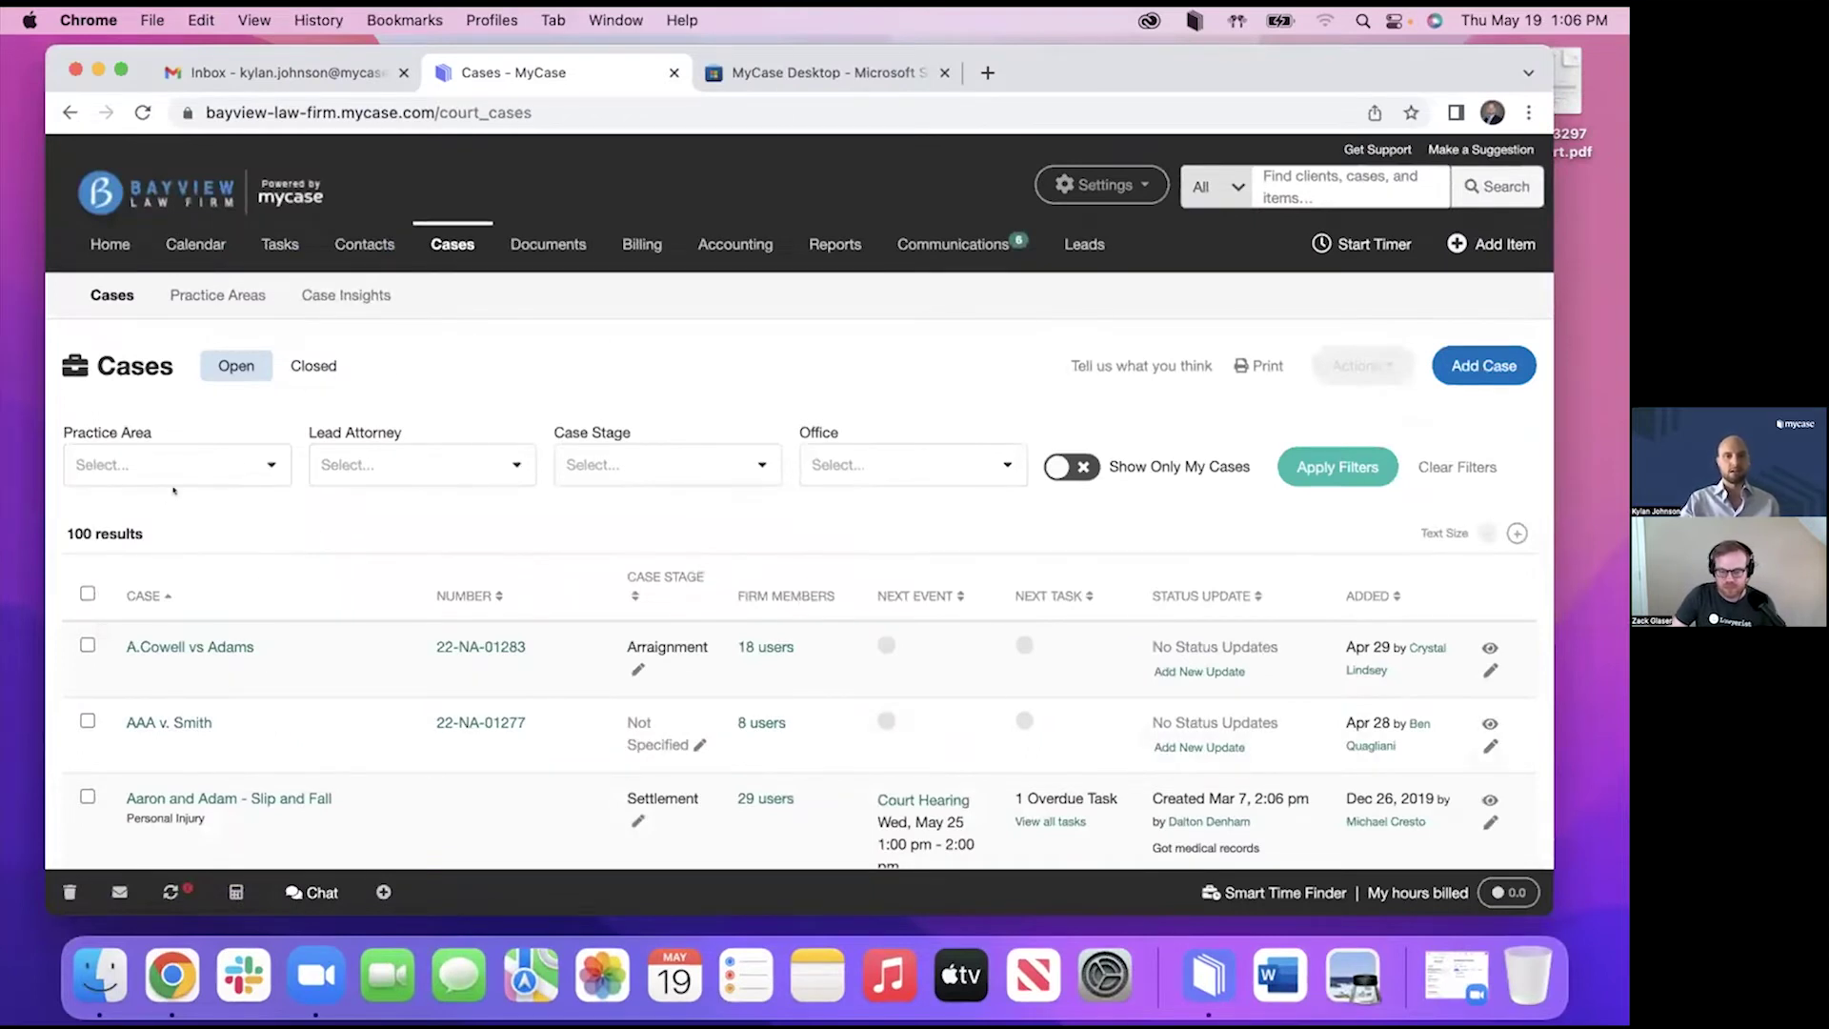
pyautogui.scroll(-1, 286, 428)
pyautogui.moveTo(452, 212)
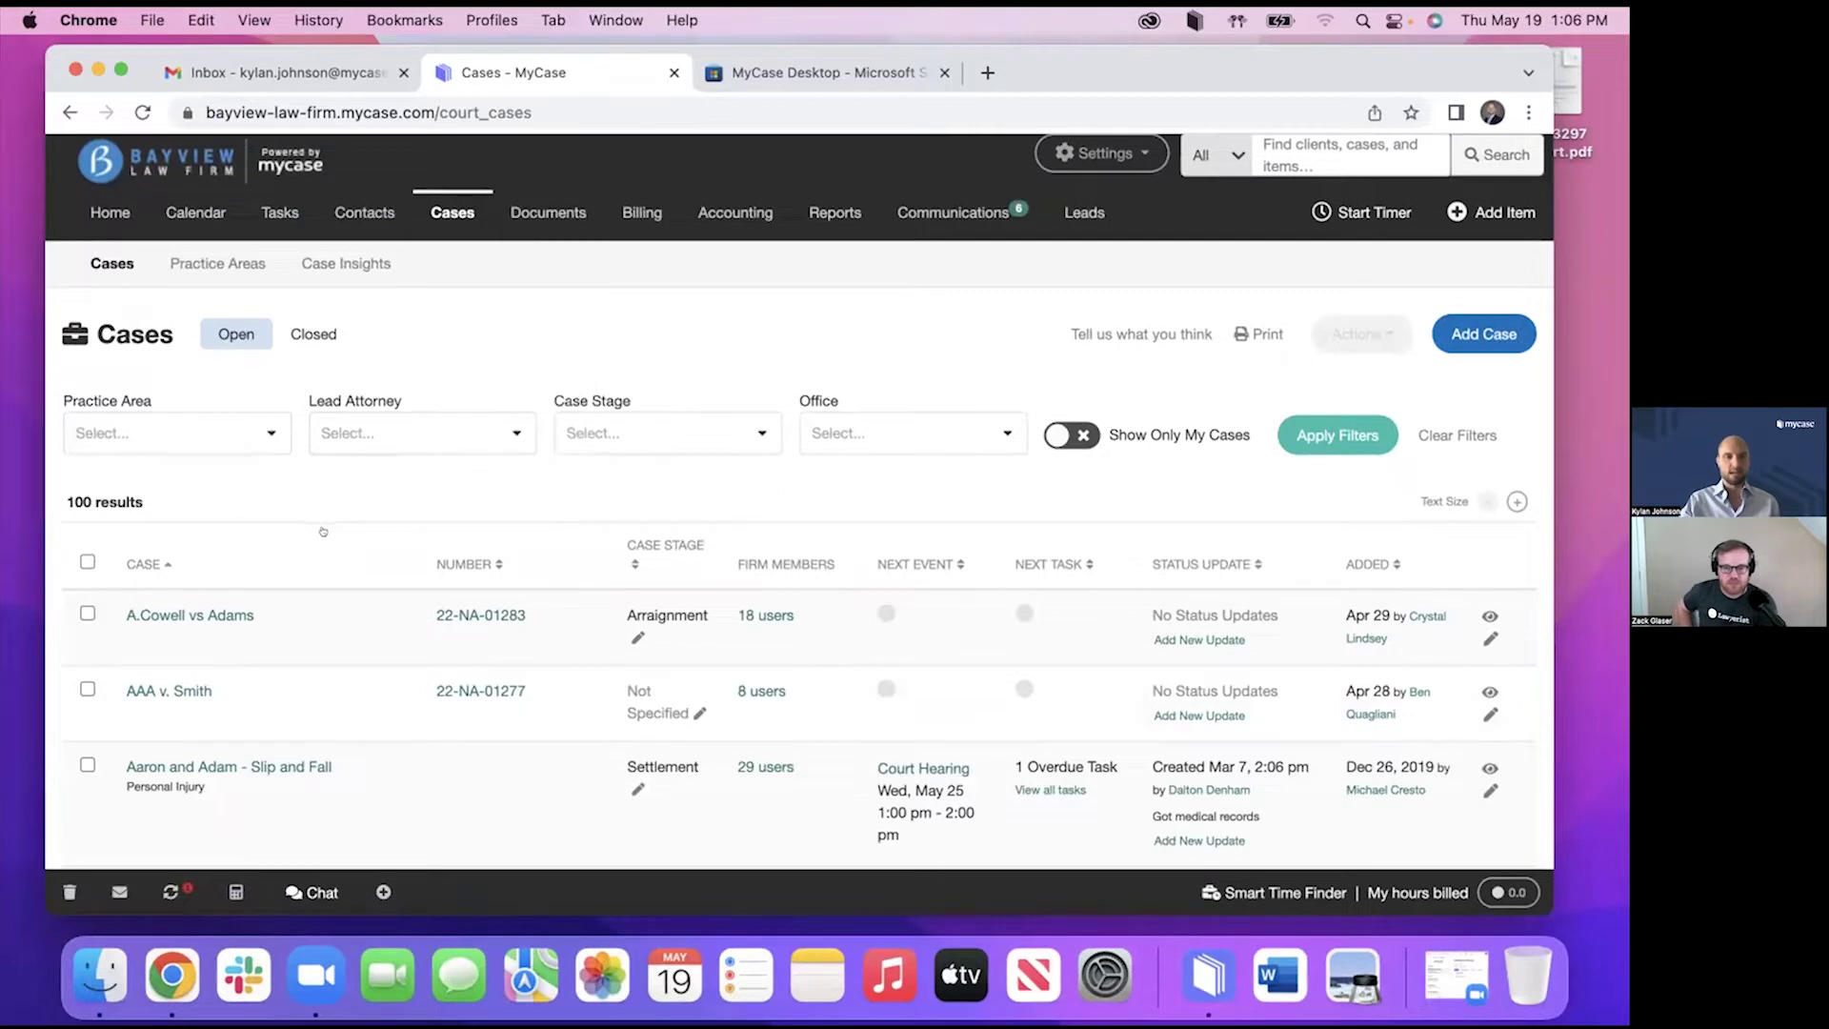
pyautogui.scroll(-3, 319, 540)
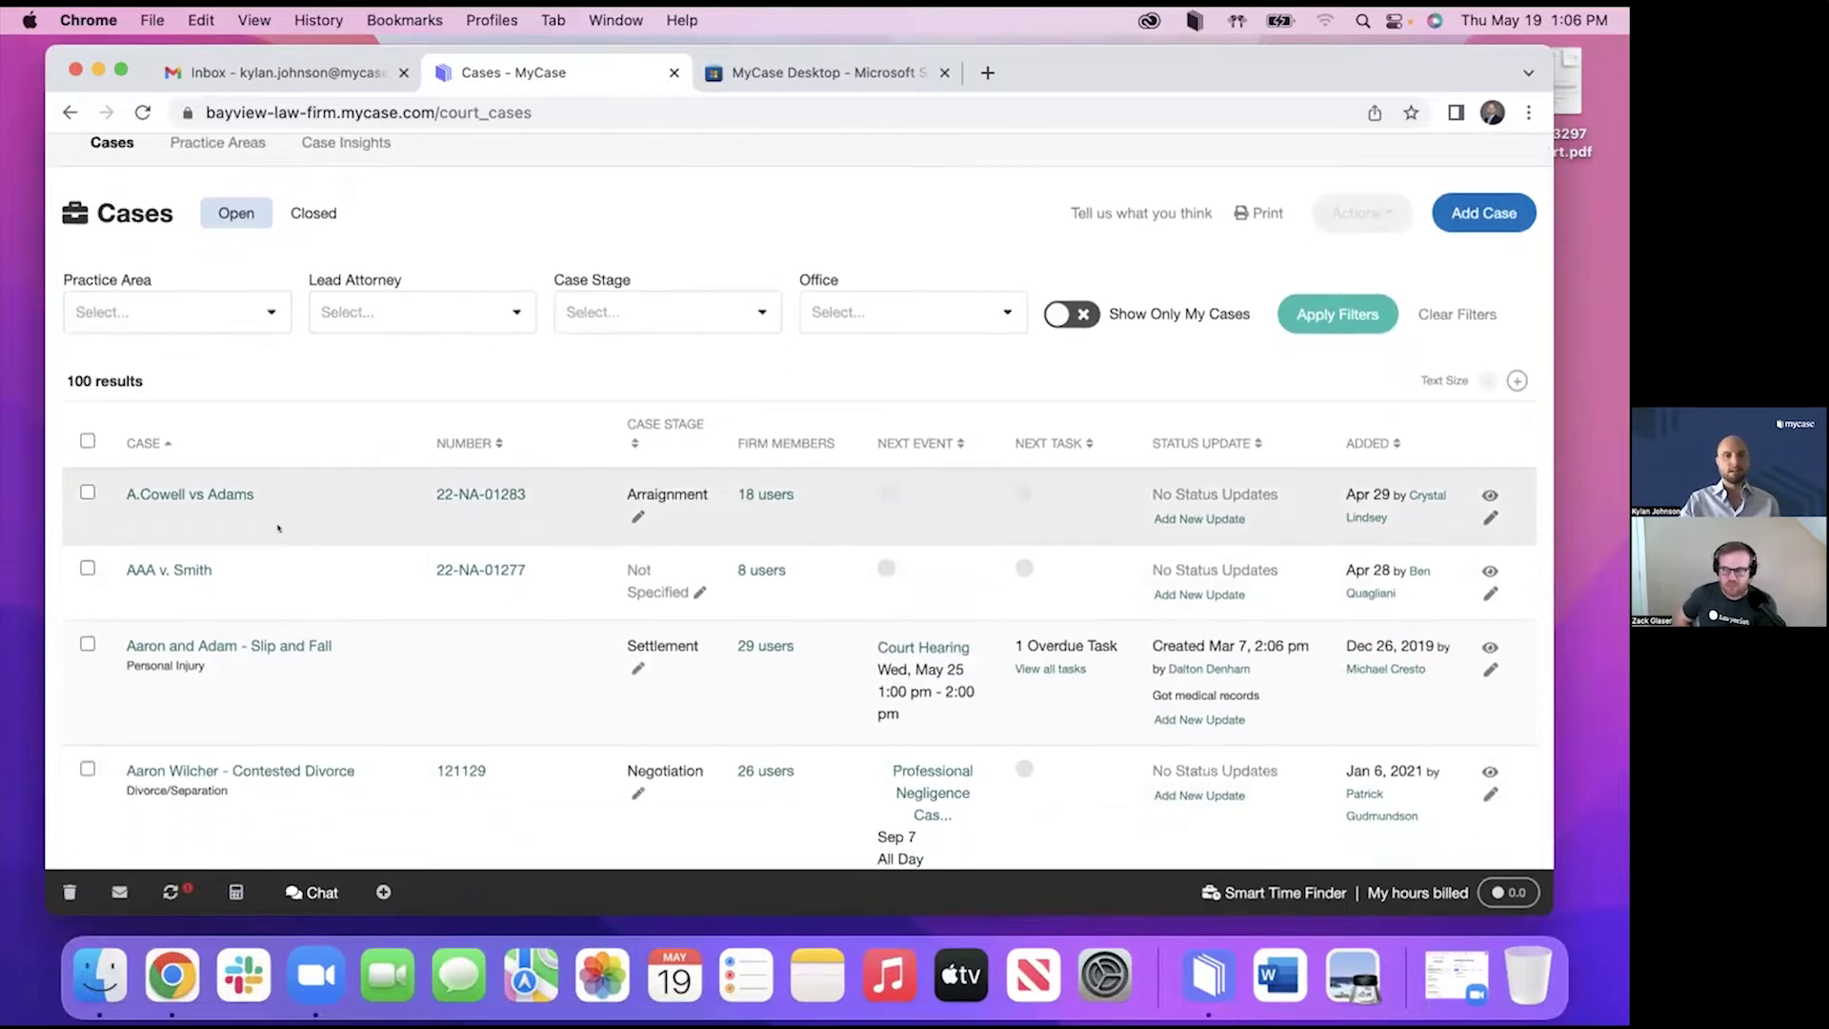
pyautogui.click(226, 492)
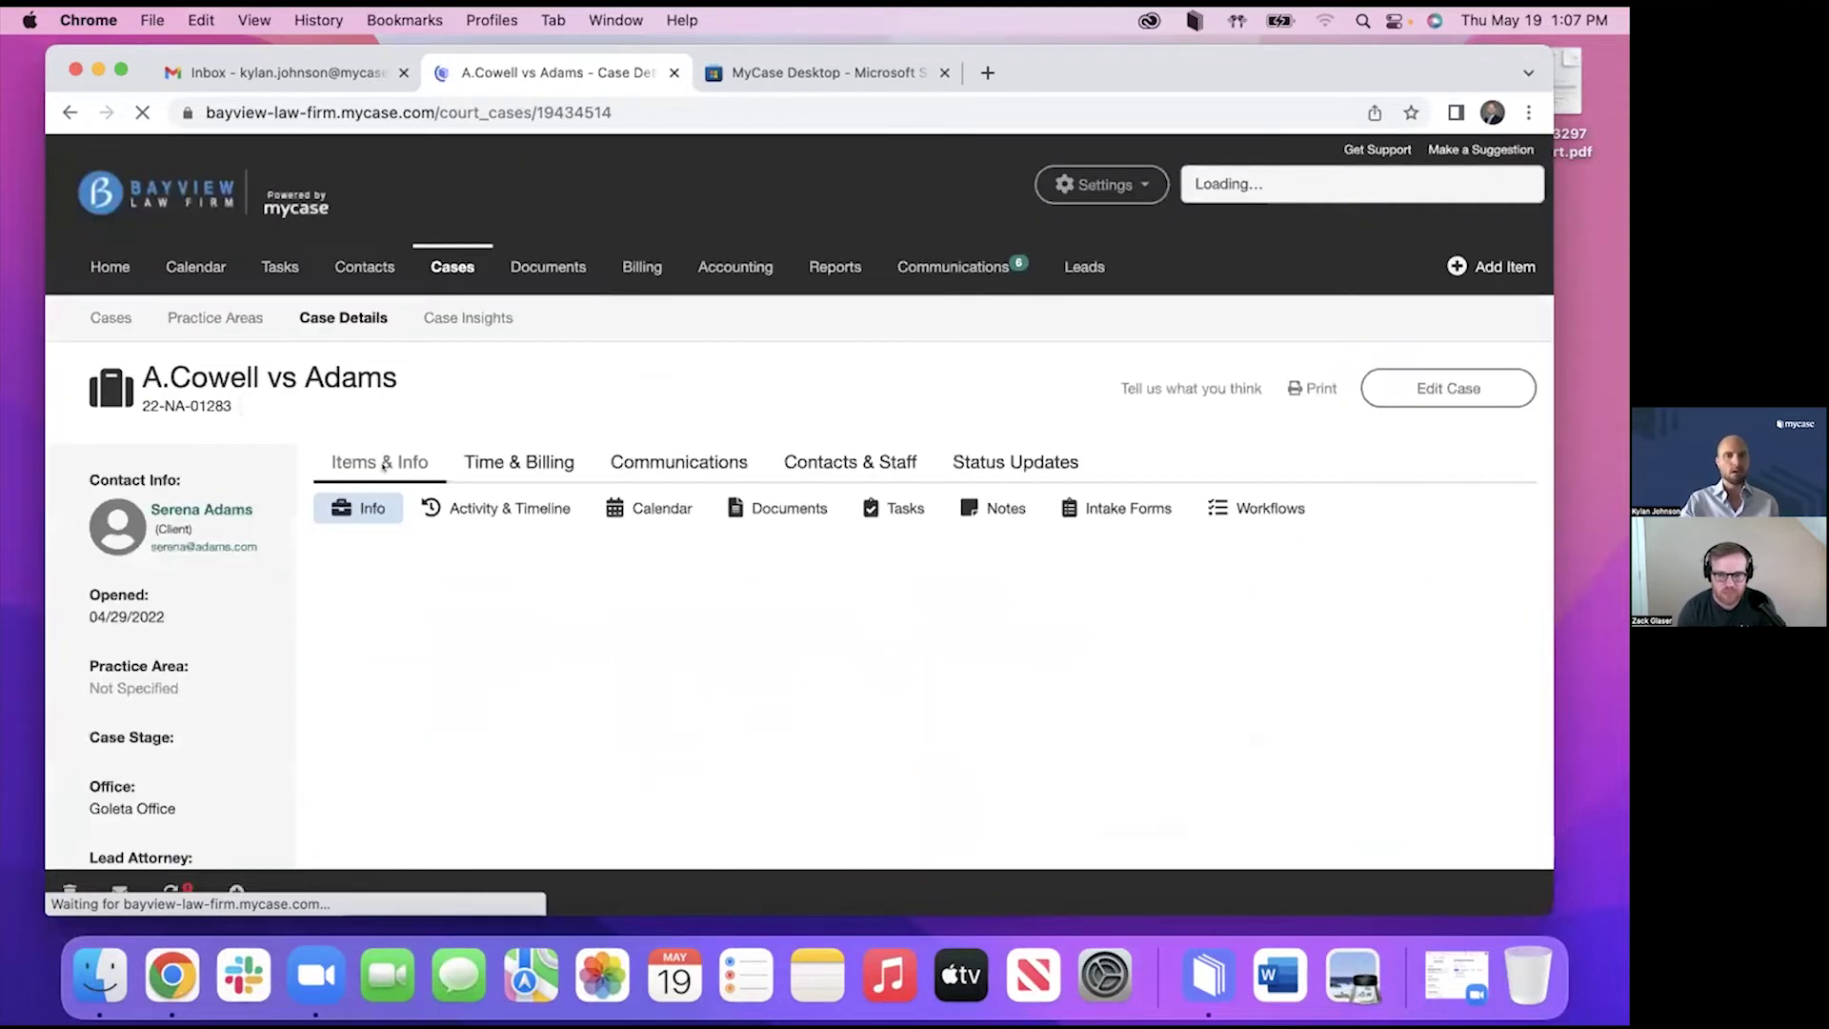
# Show the case's Documents tab and look through its six folders and three documents.
pyautogui.scroll(-1, 571, 476)
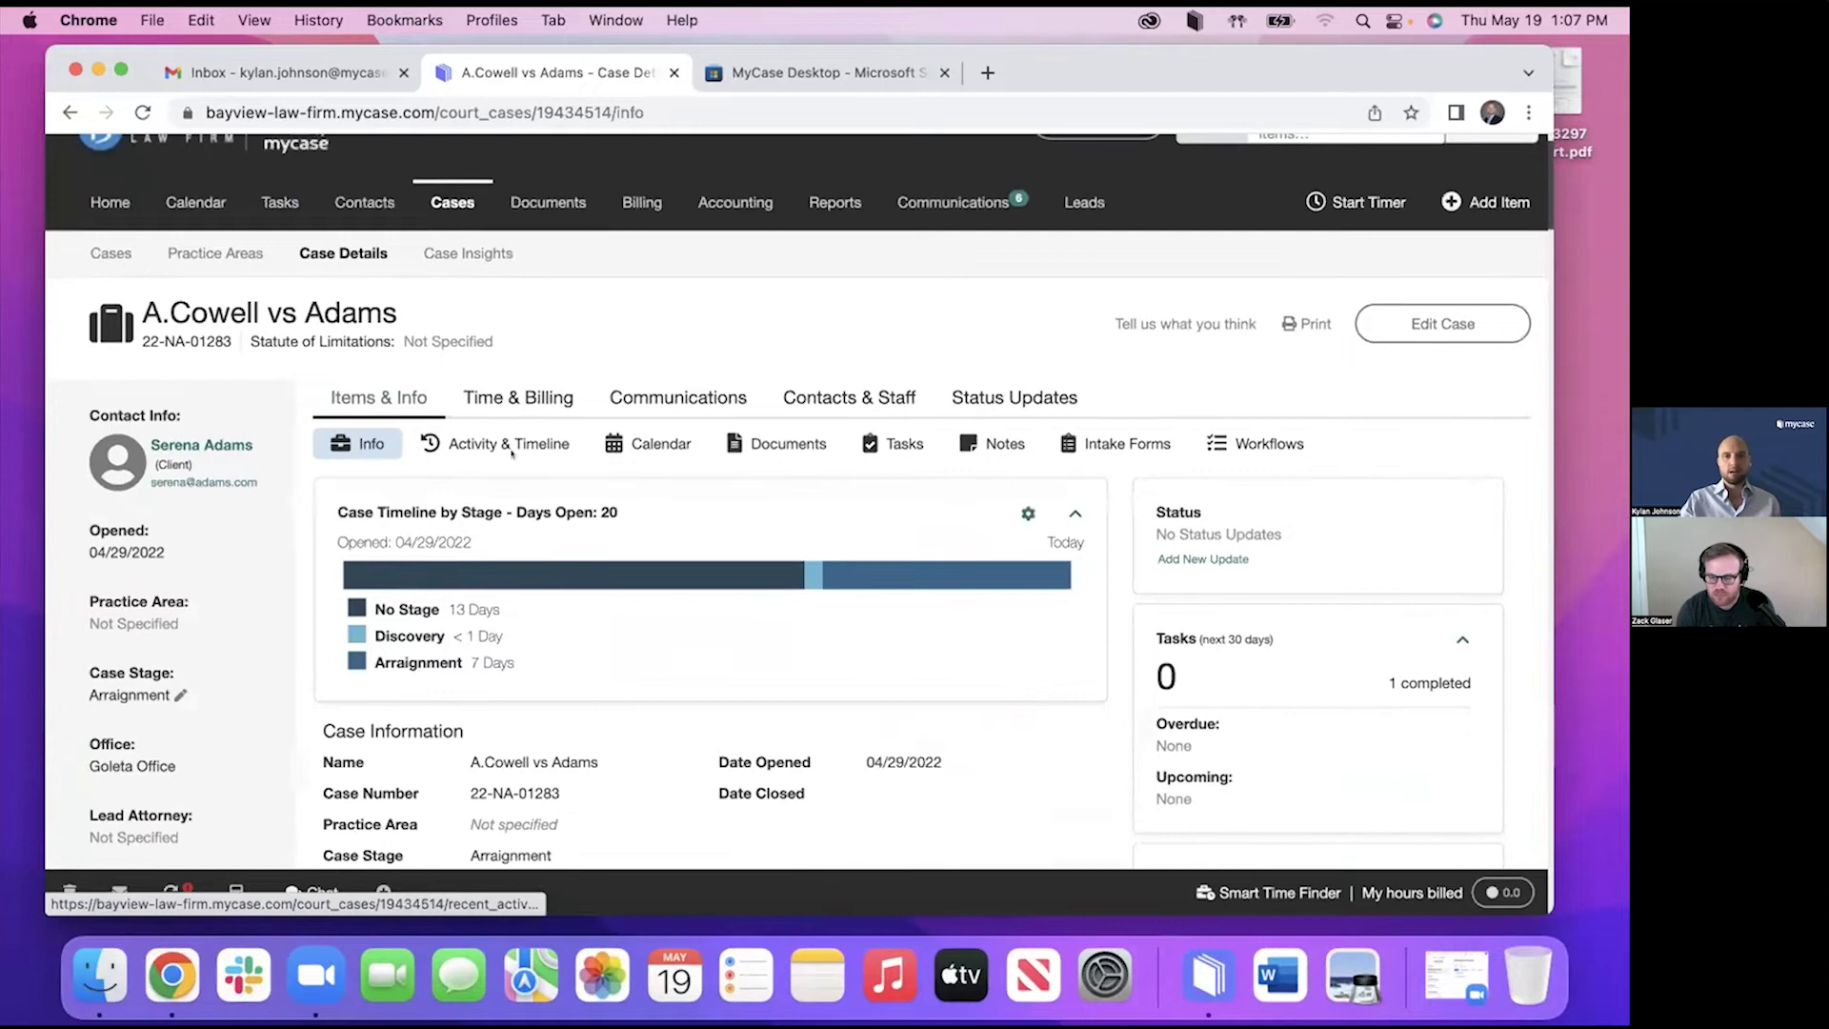
pyautogui.click(774, 448)
pyautogui.scroll(-5, 657, 535)
pyautogui.scroll(-4, 656, 542)
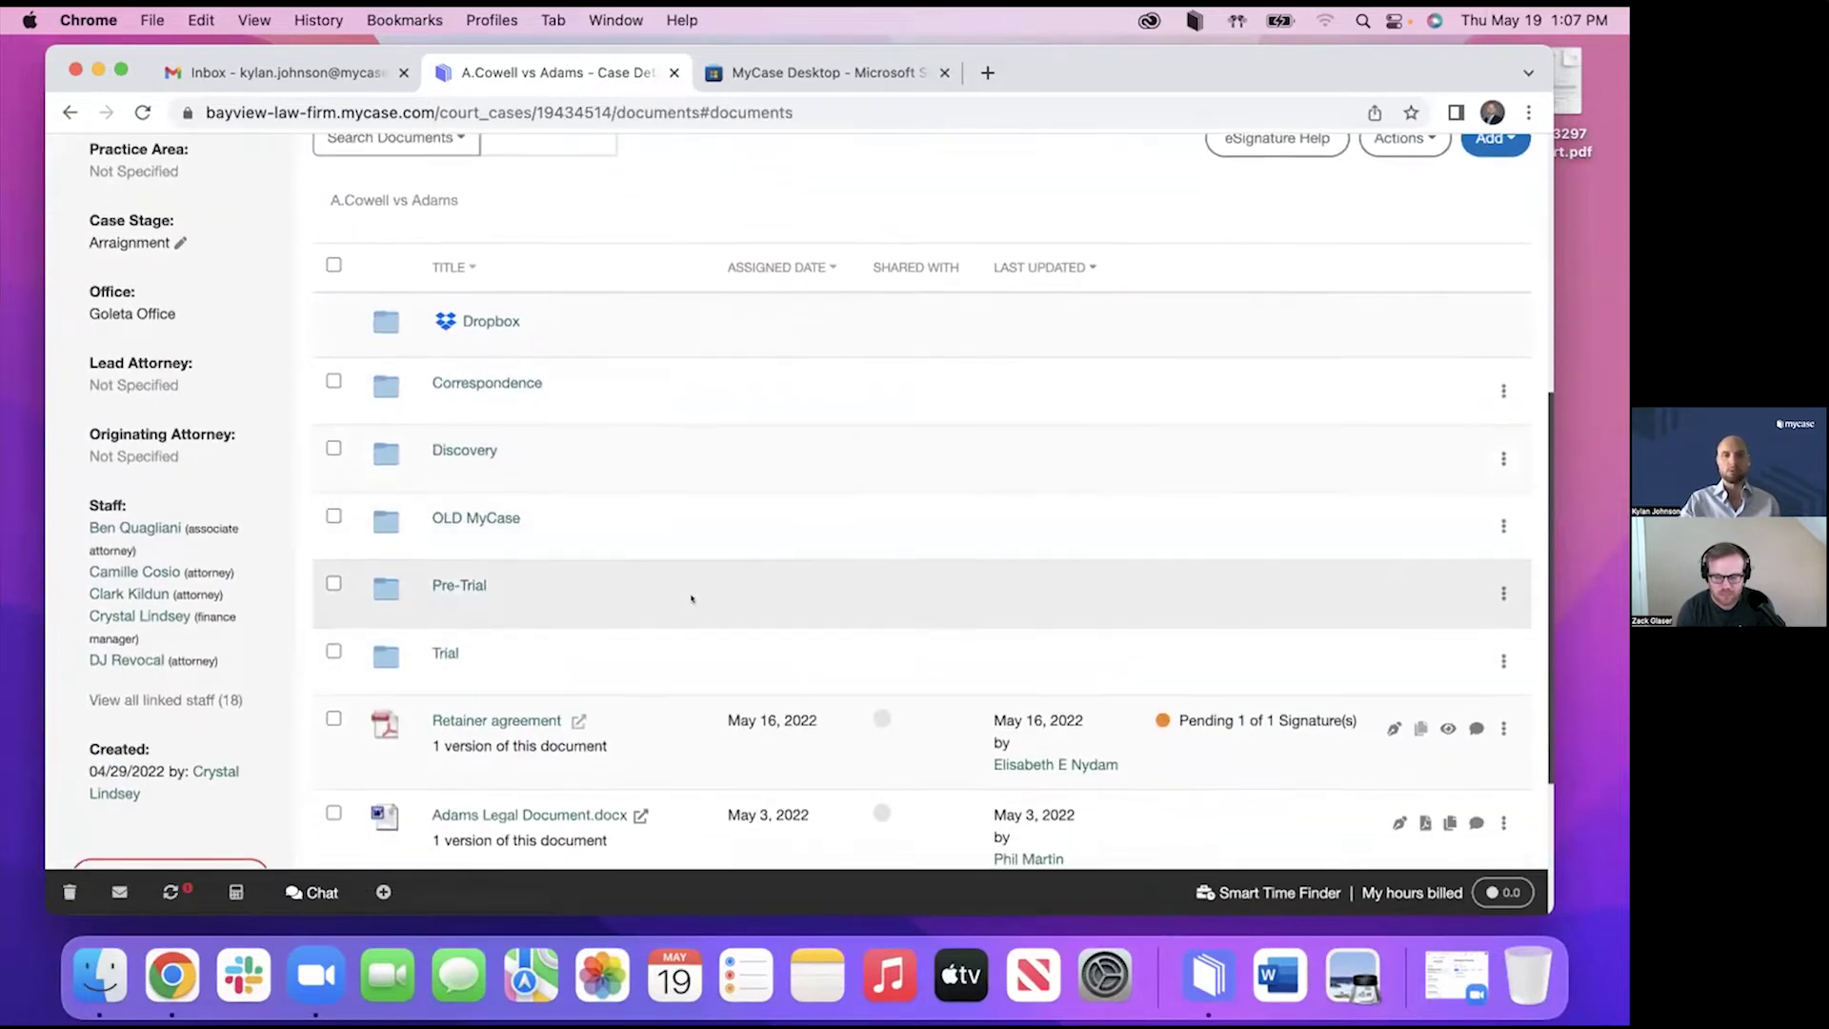
pyautogui.scroll(-1, 644, 636)
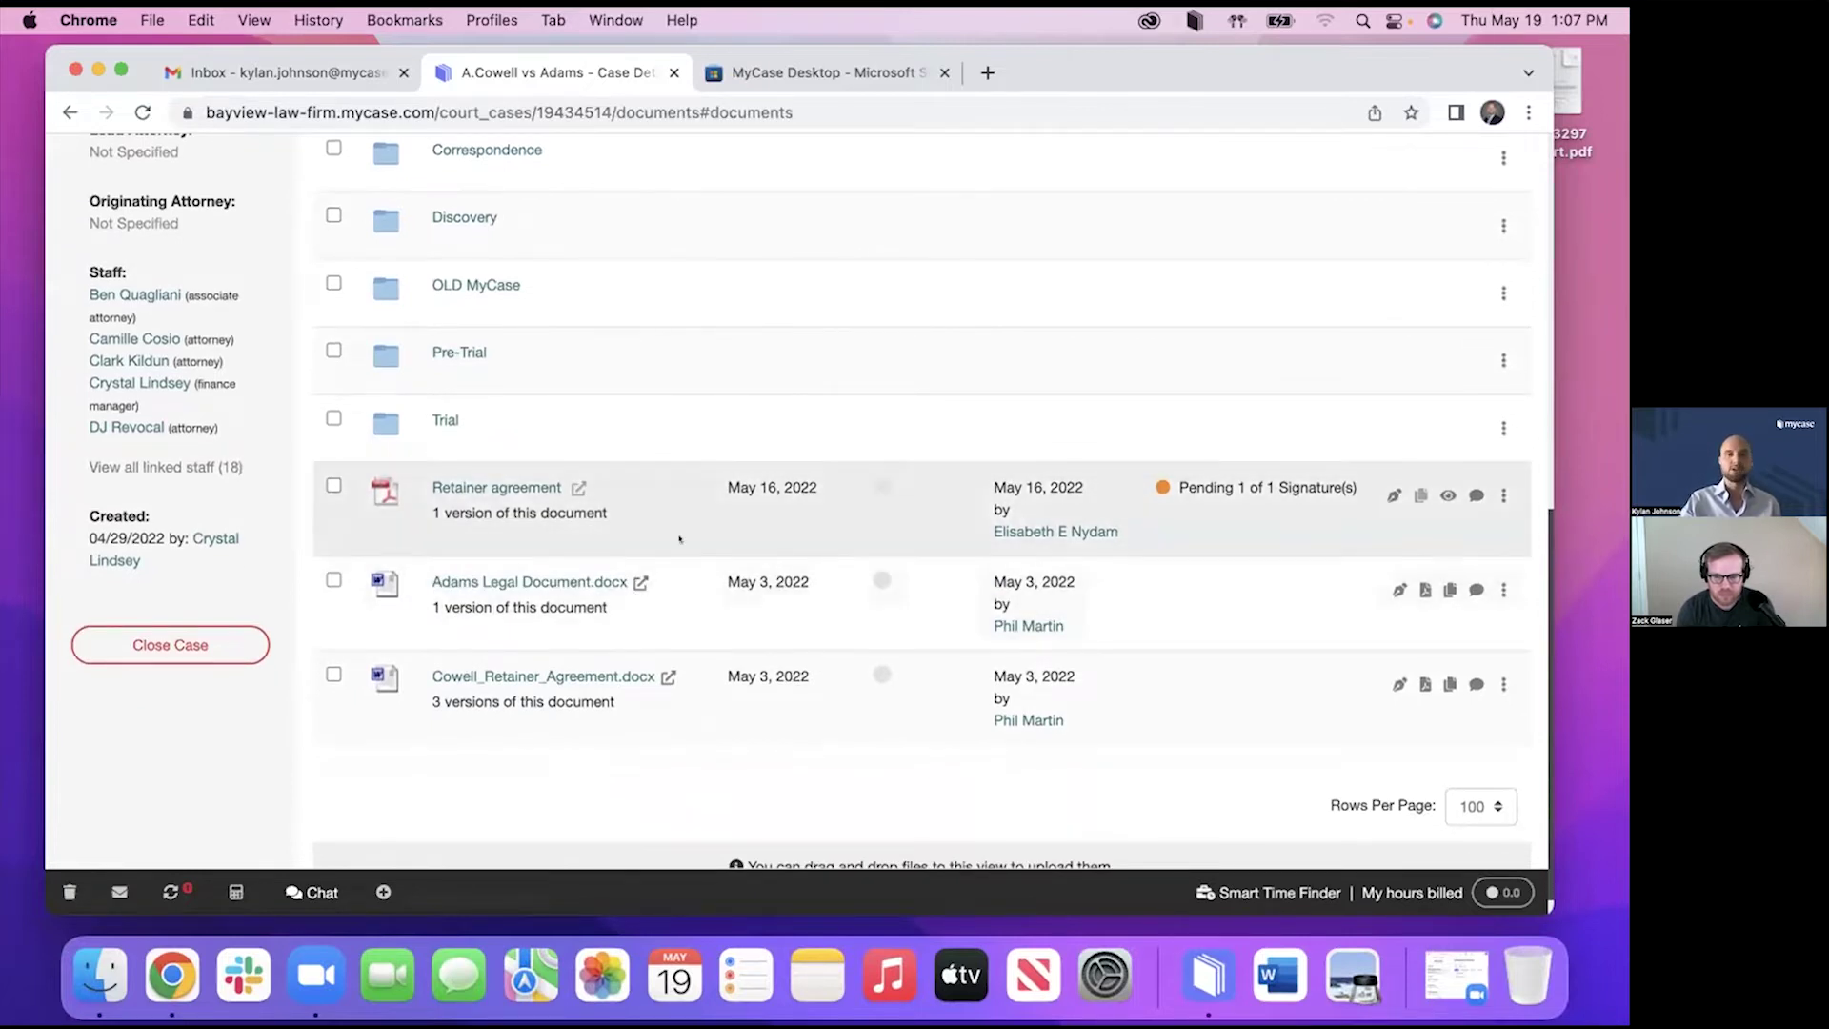
pyautogui.scroll(5, 624, 586)
pyautogui.scroll(5, 618, 595)
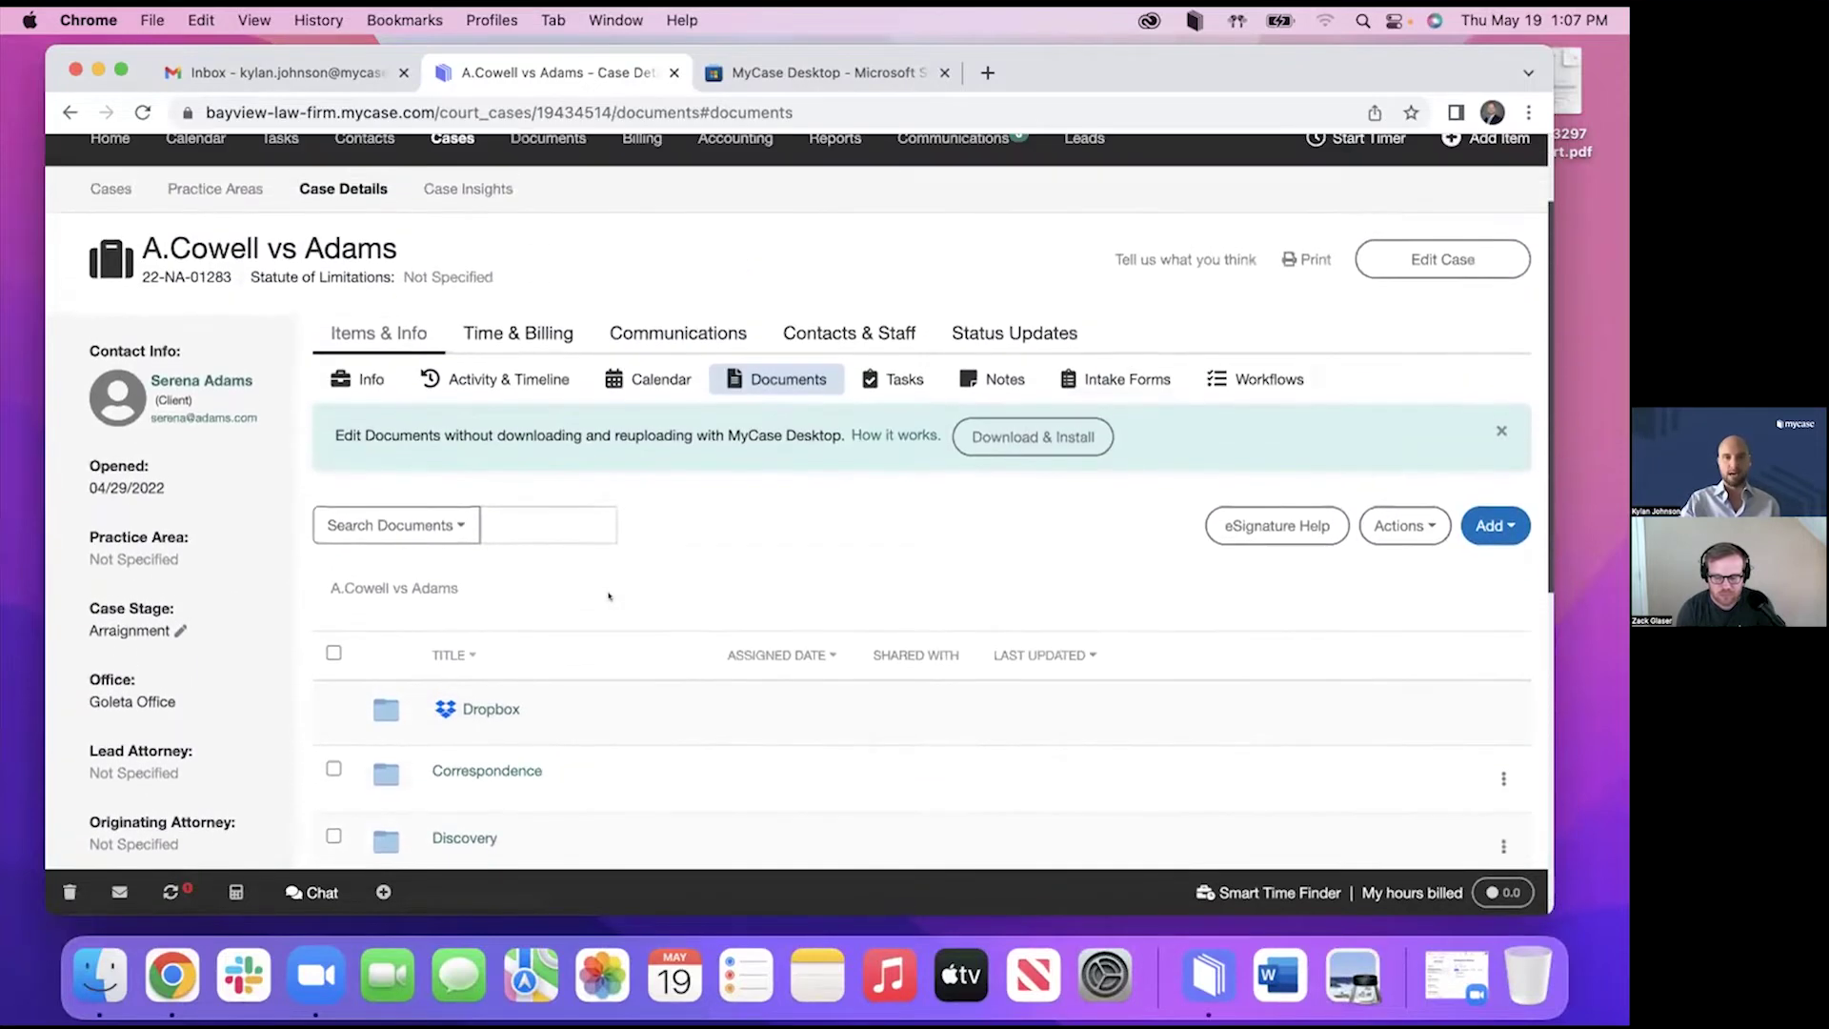
pyautogui.scroll(-3, 618, 595)
pyautogui.scroll(-5, 618, 596)
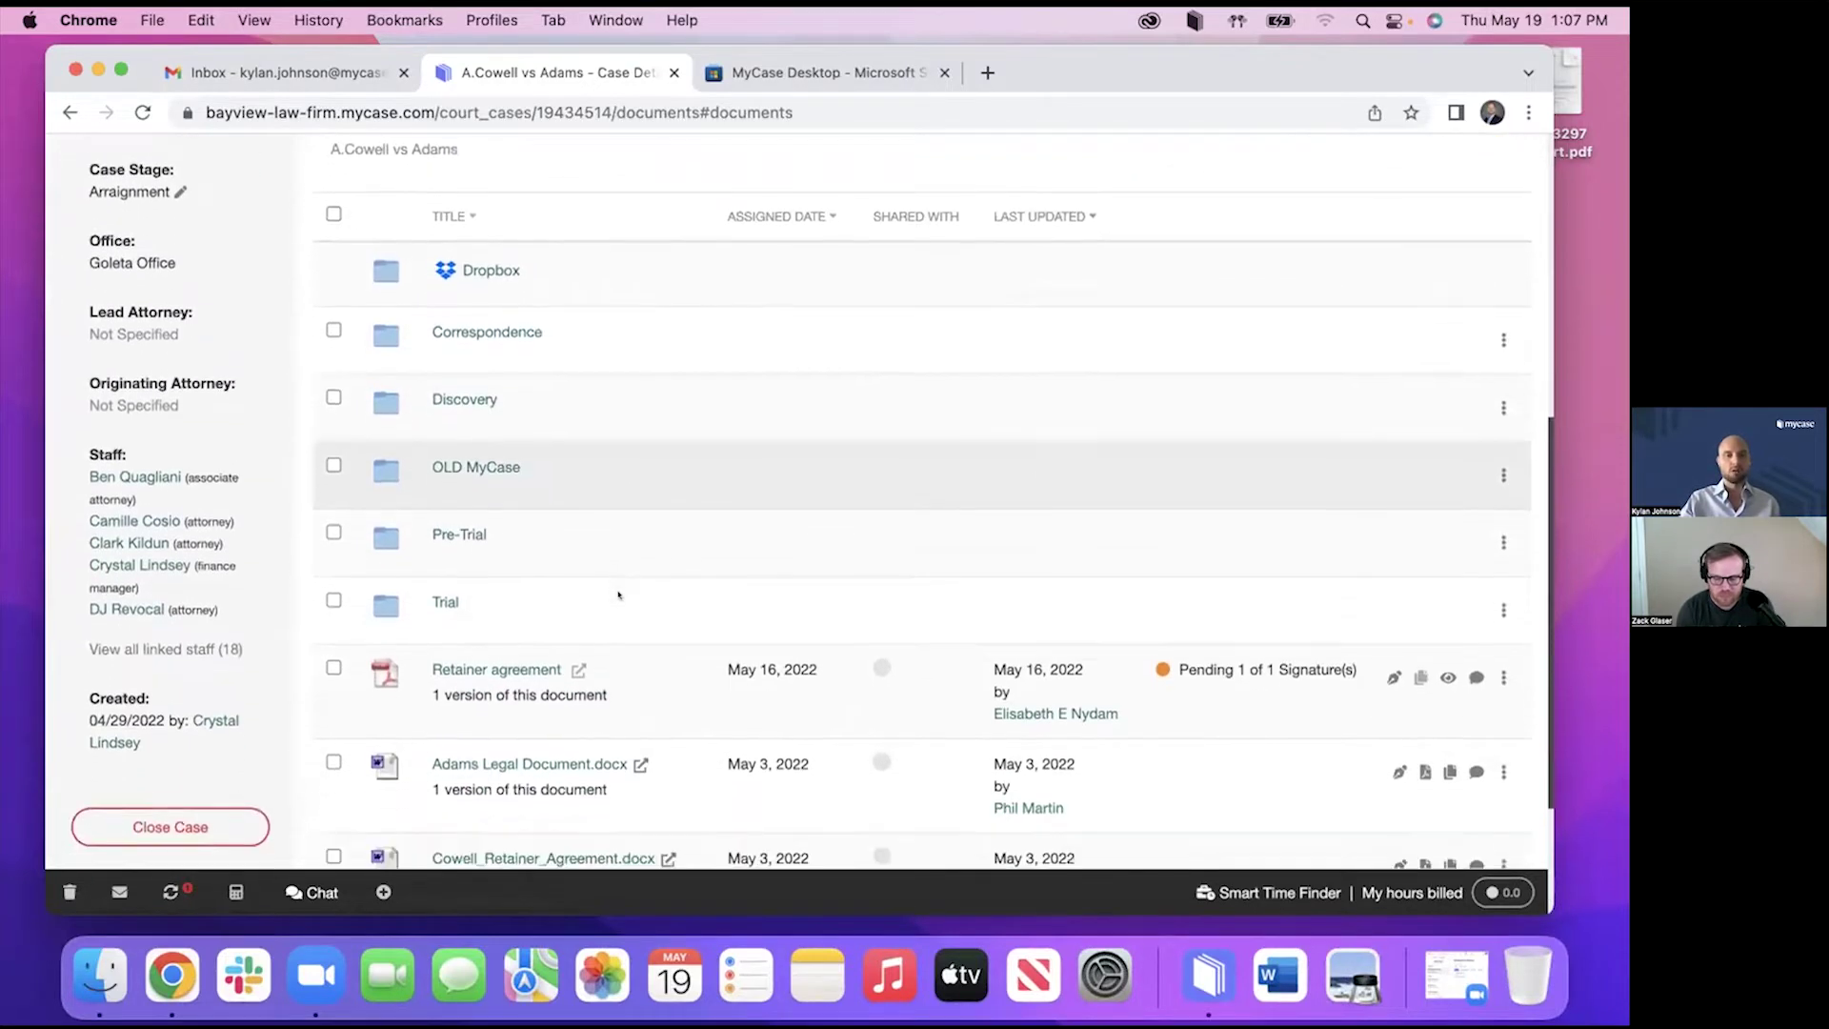
pyautogui.scroll(10, 618, 595)
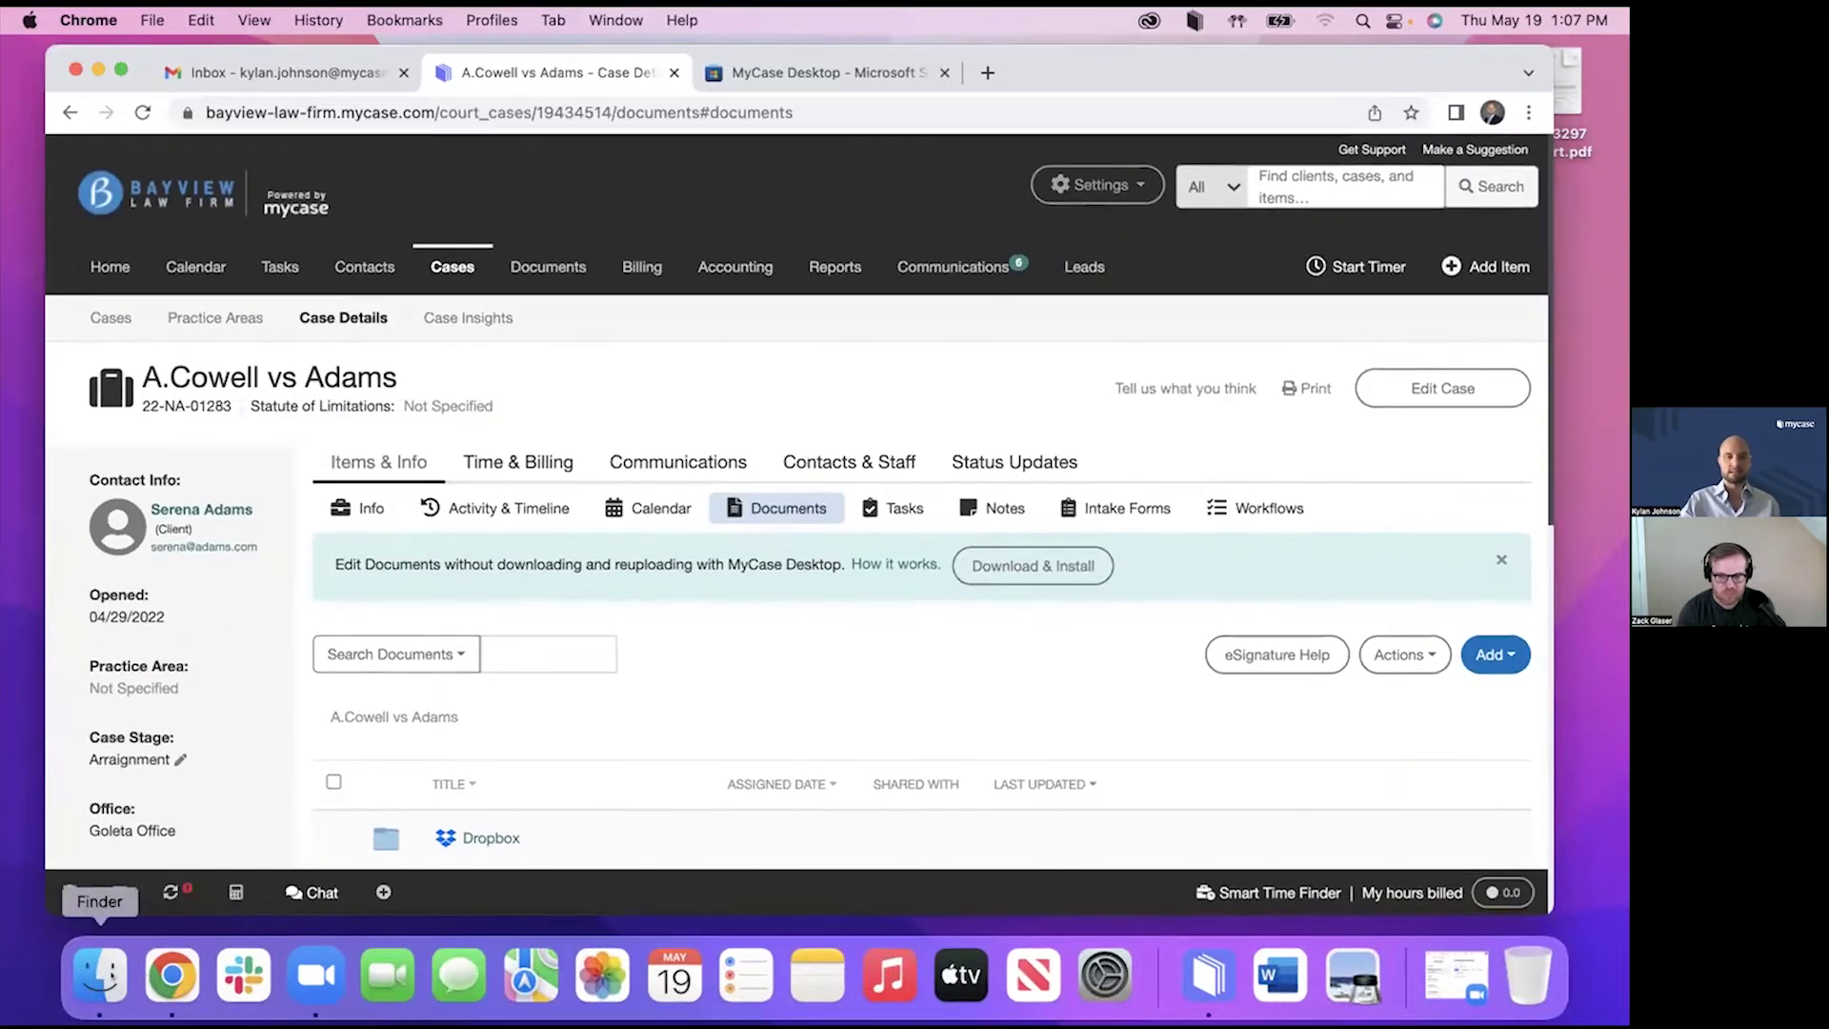
pyautogui.scroll(-3, 604, 647)
pyautogui.scroll(-5, 604, 647)
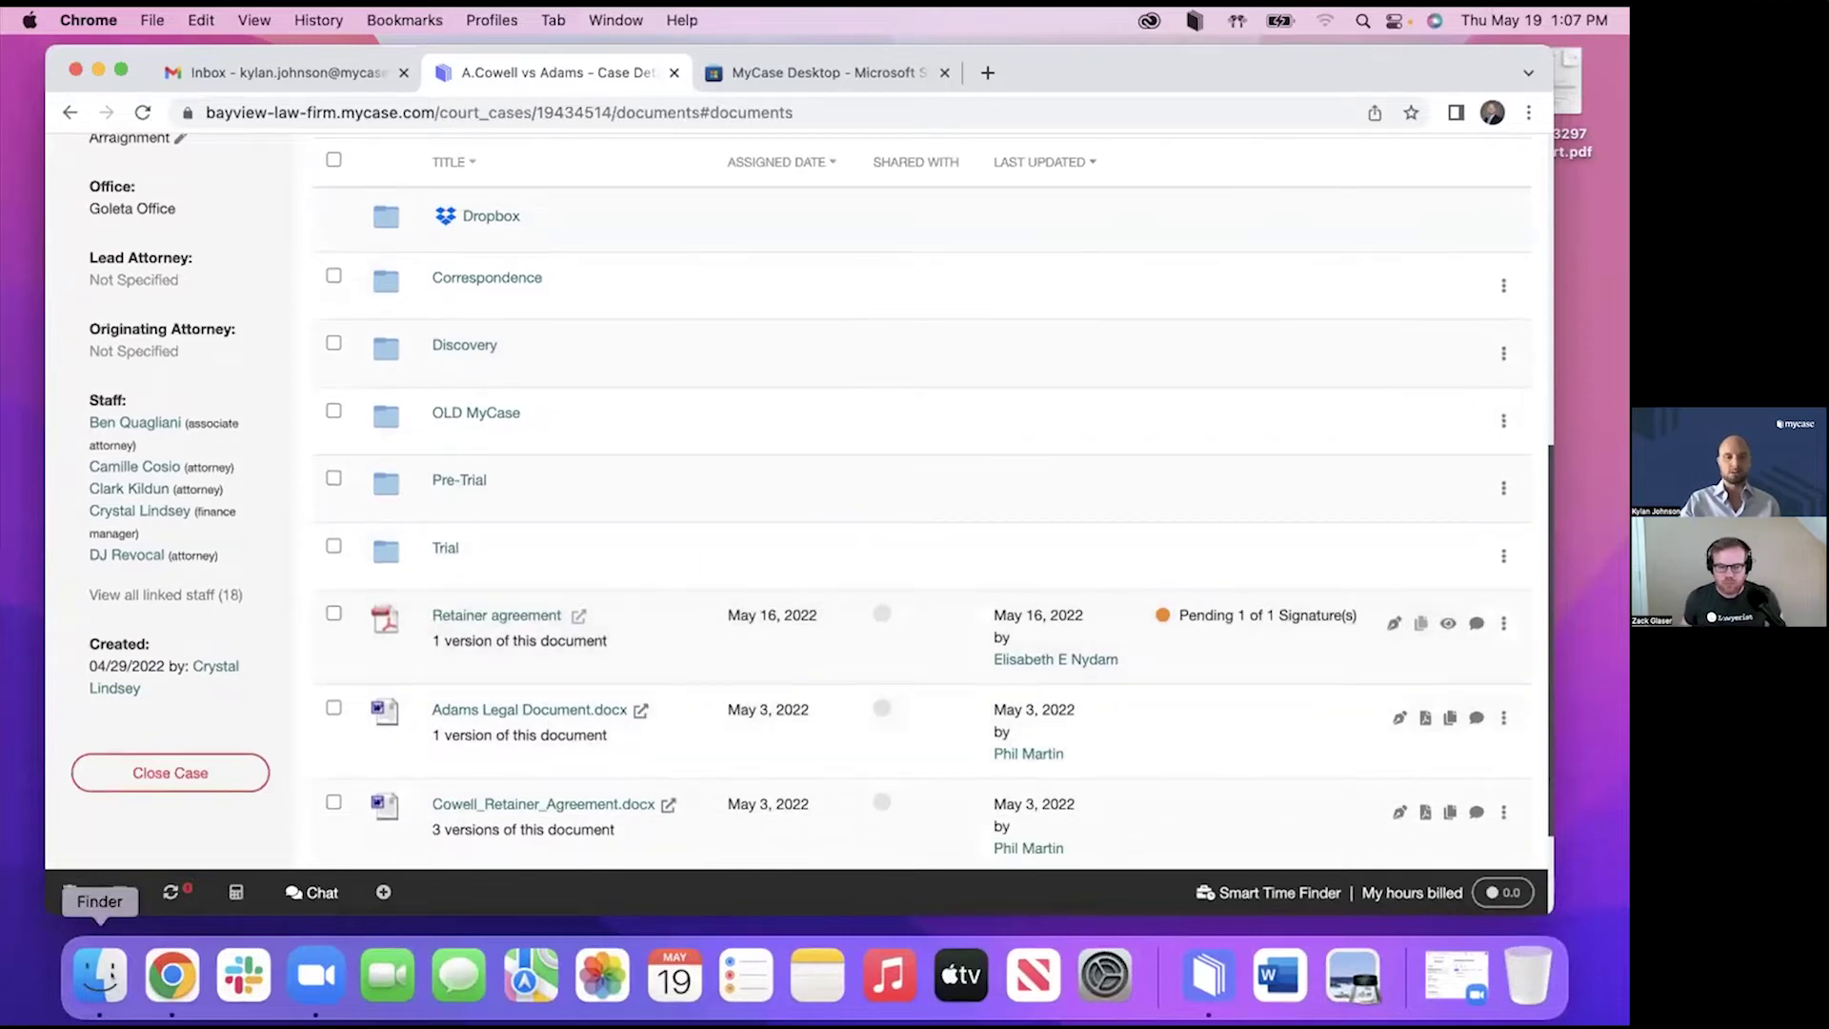
pyautogui.click(100, 973)
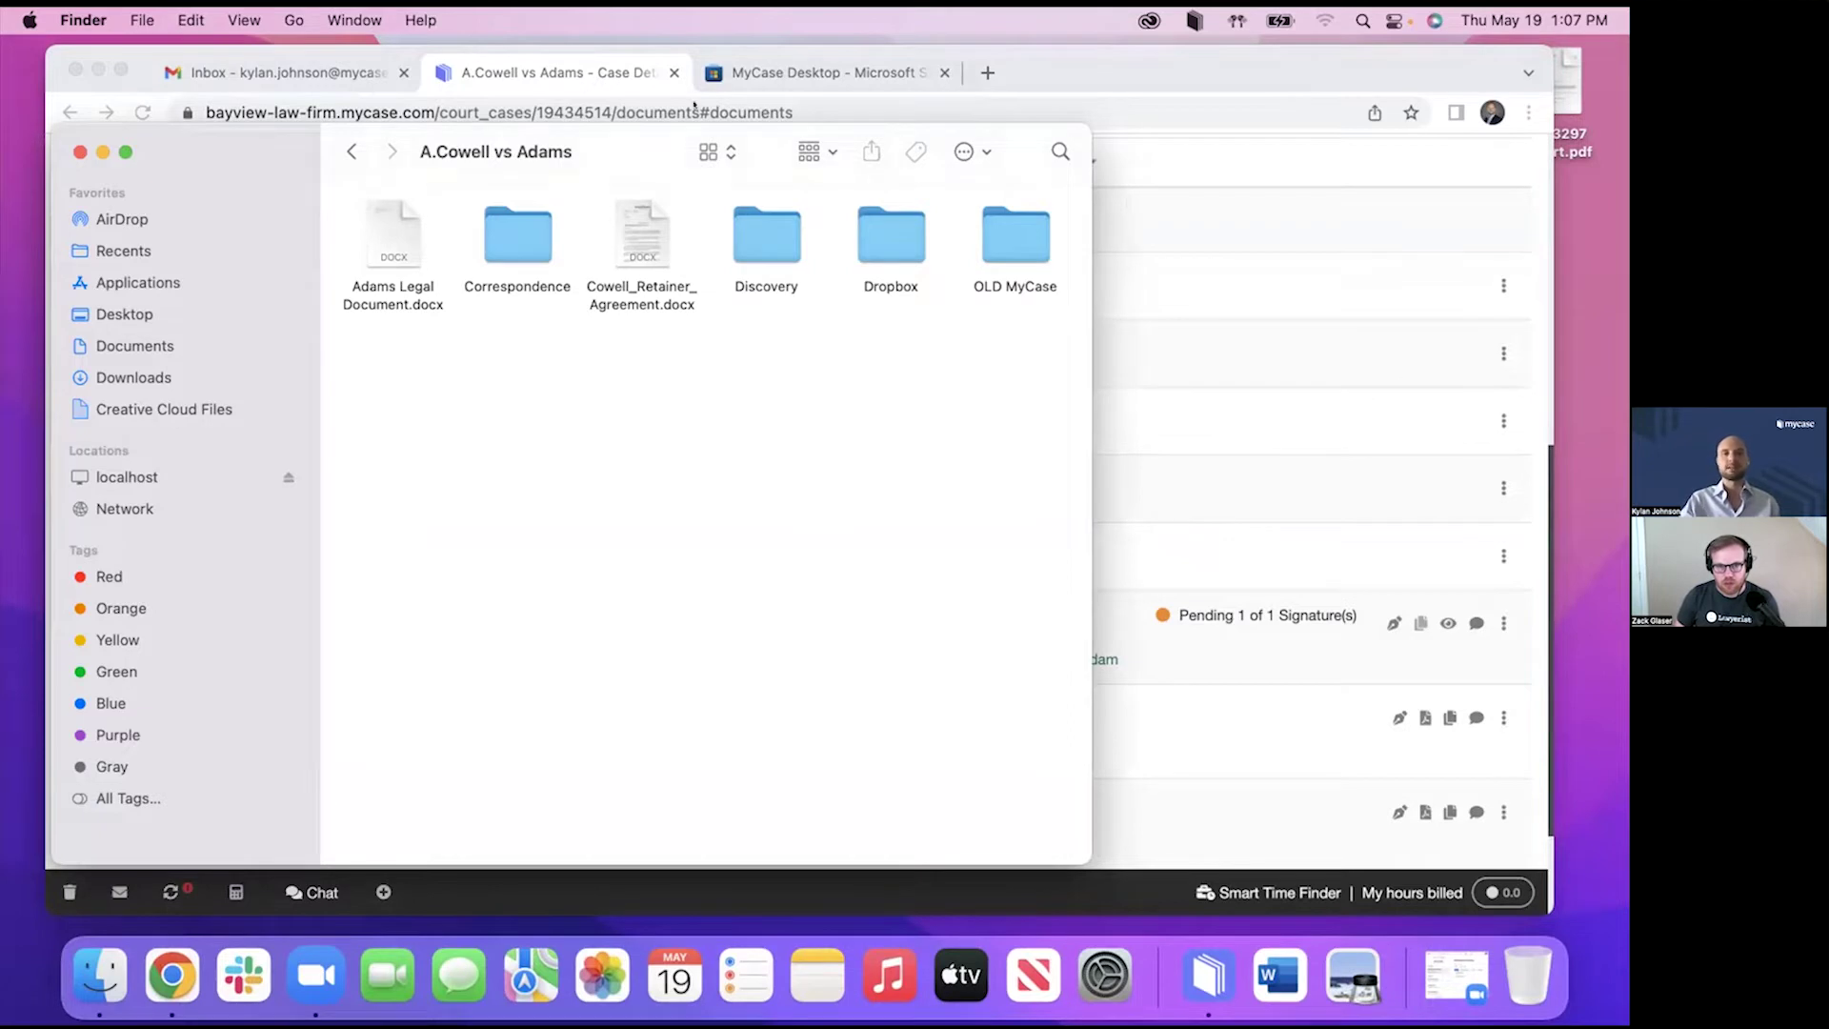
pyautogui.click(98, 71)
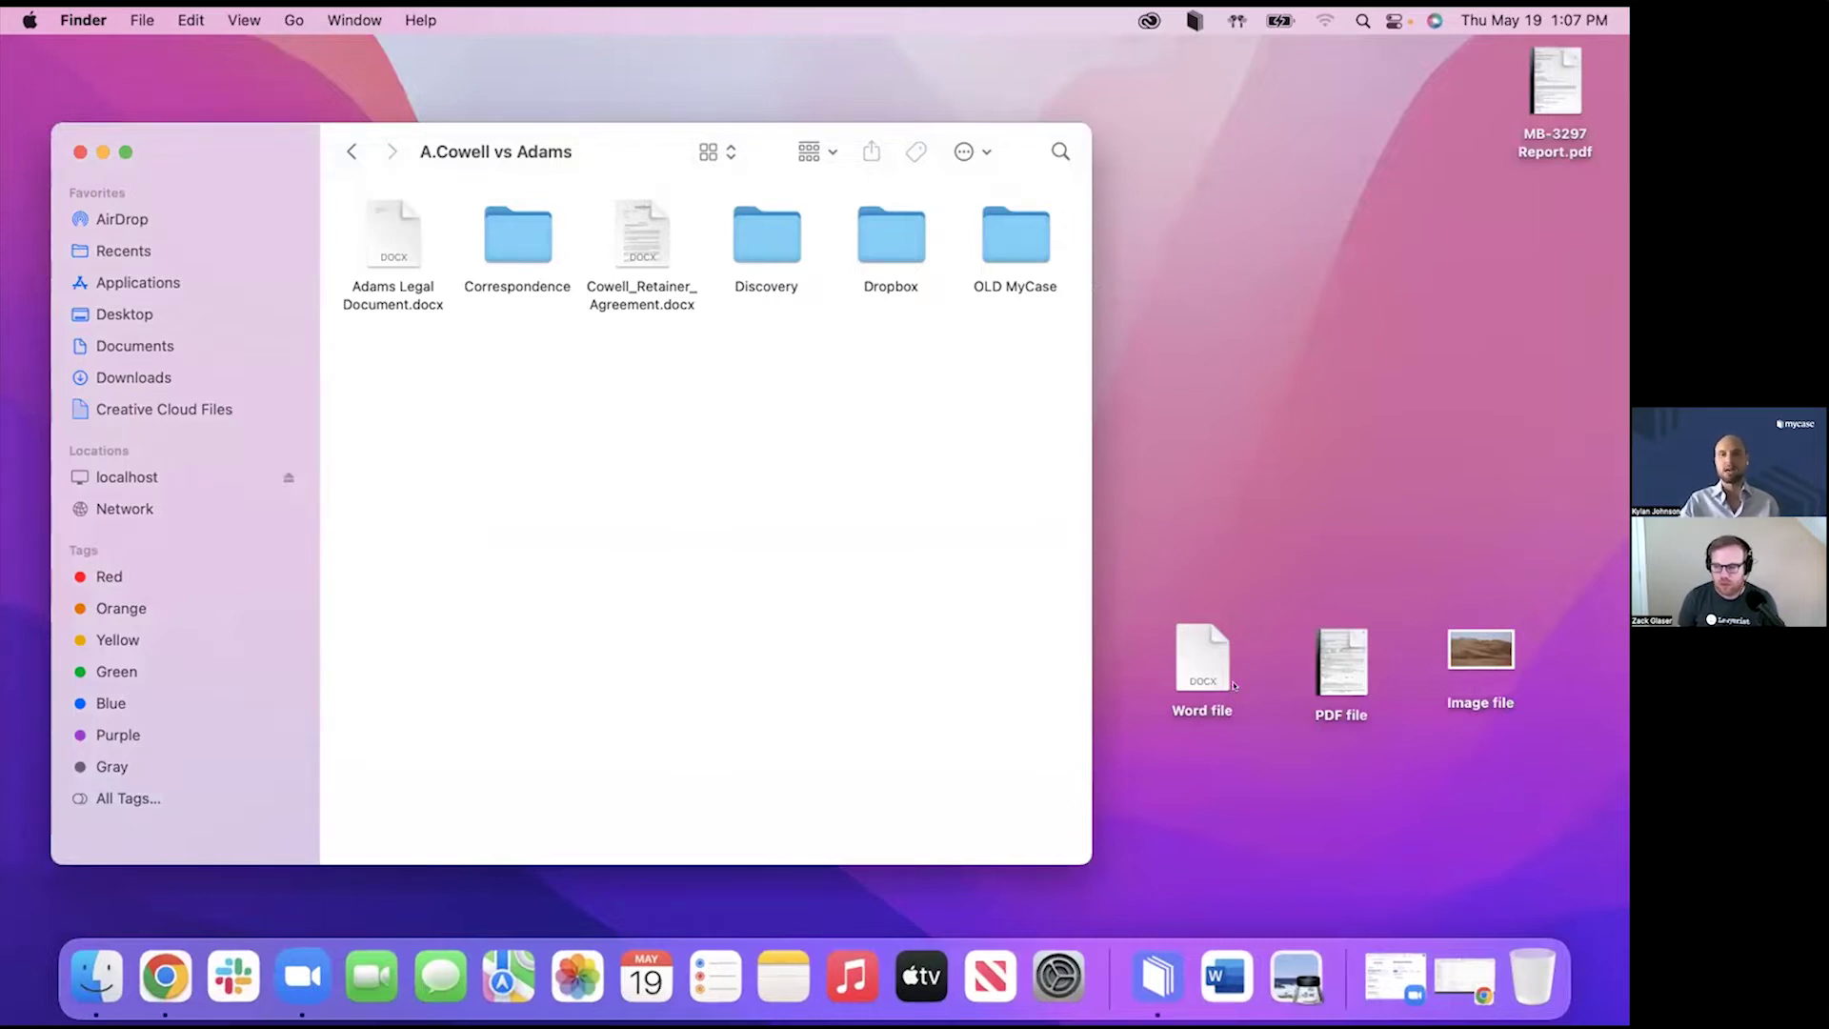
pyautogui.click(1200, 682)
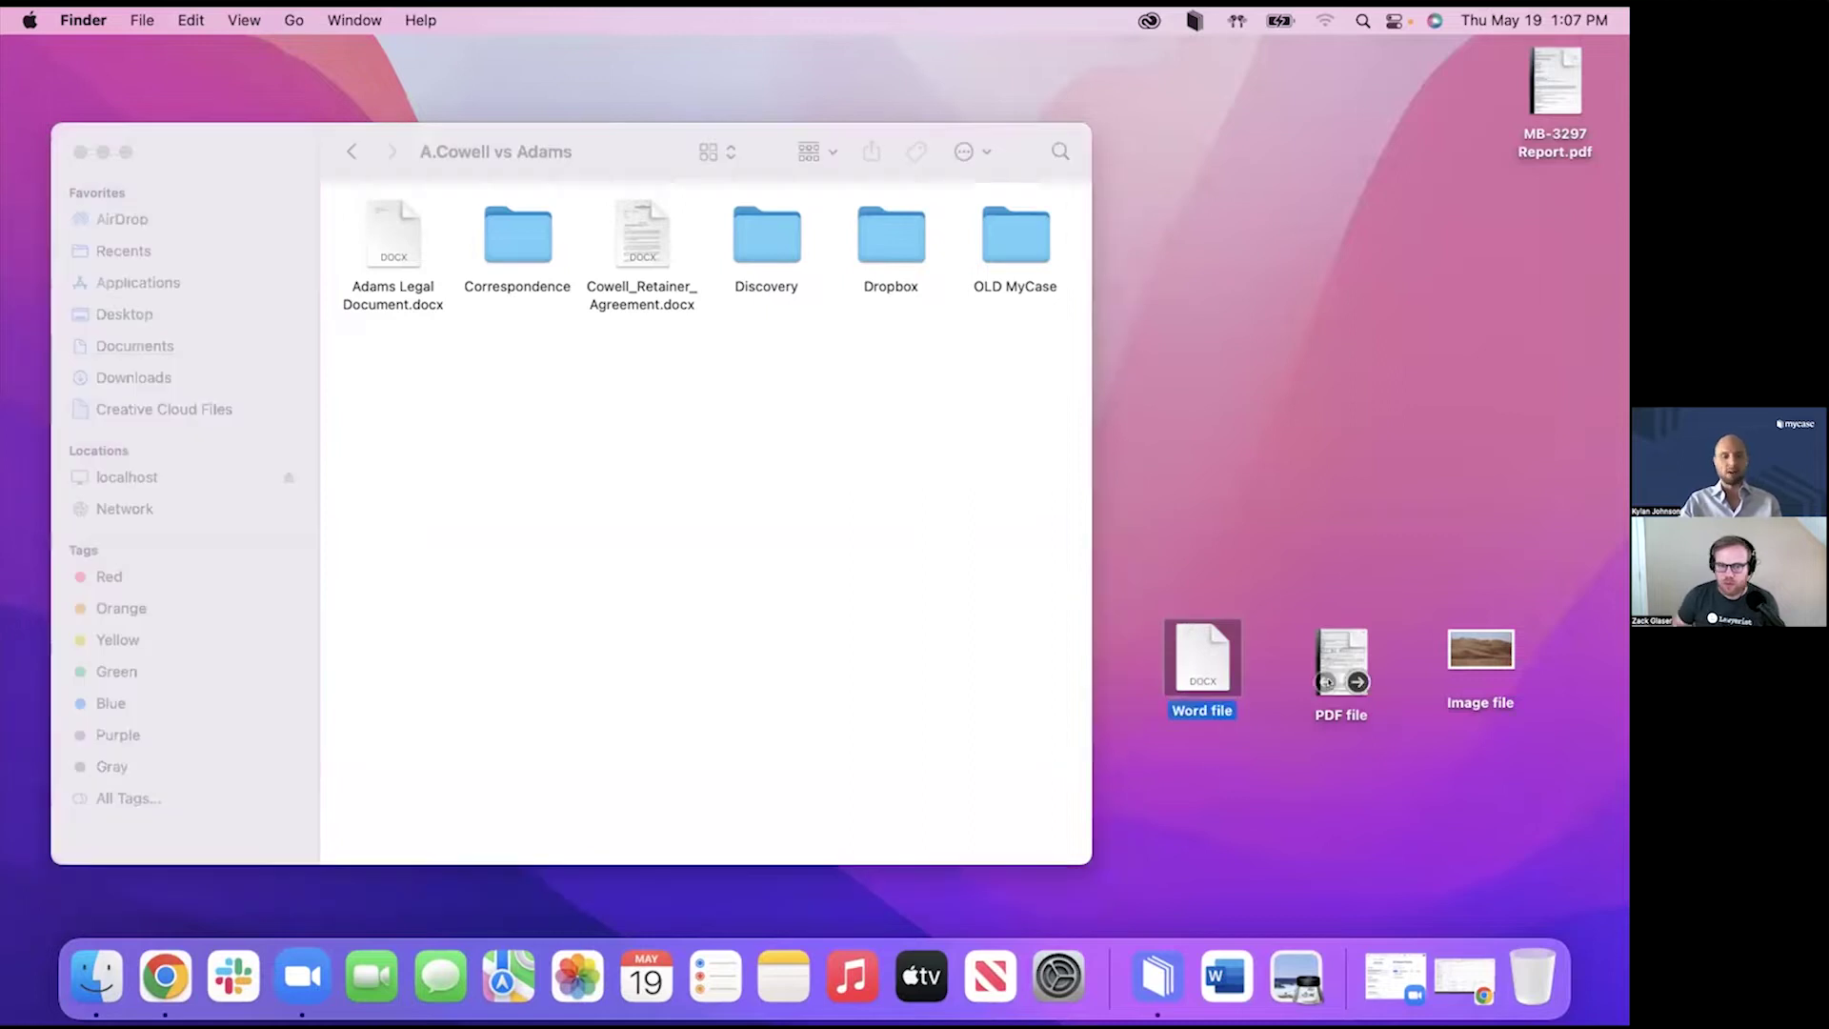
pyautogui.click(1324, 682)
pyautogui.click(1473, 637)
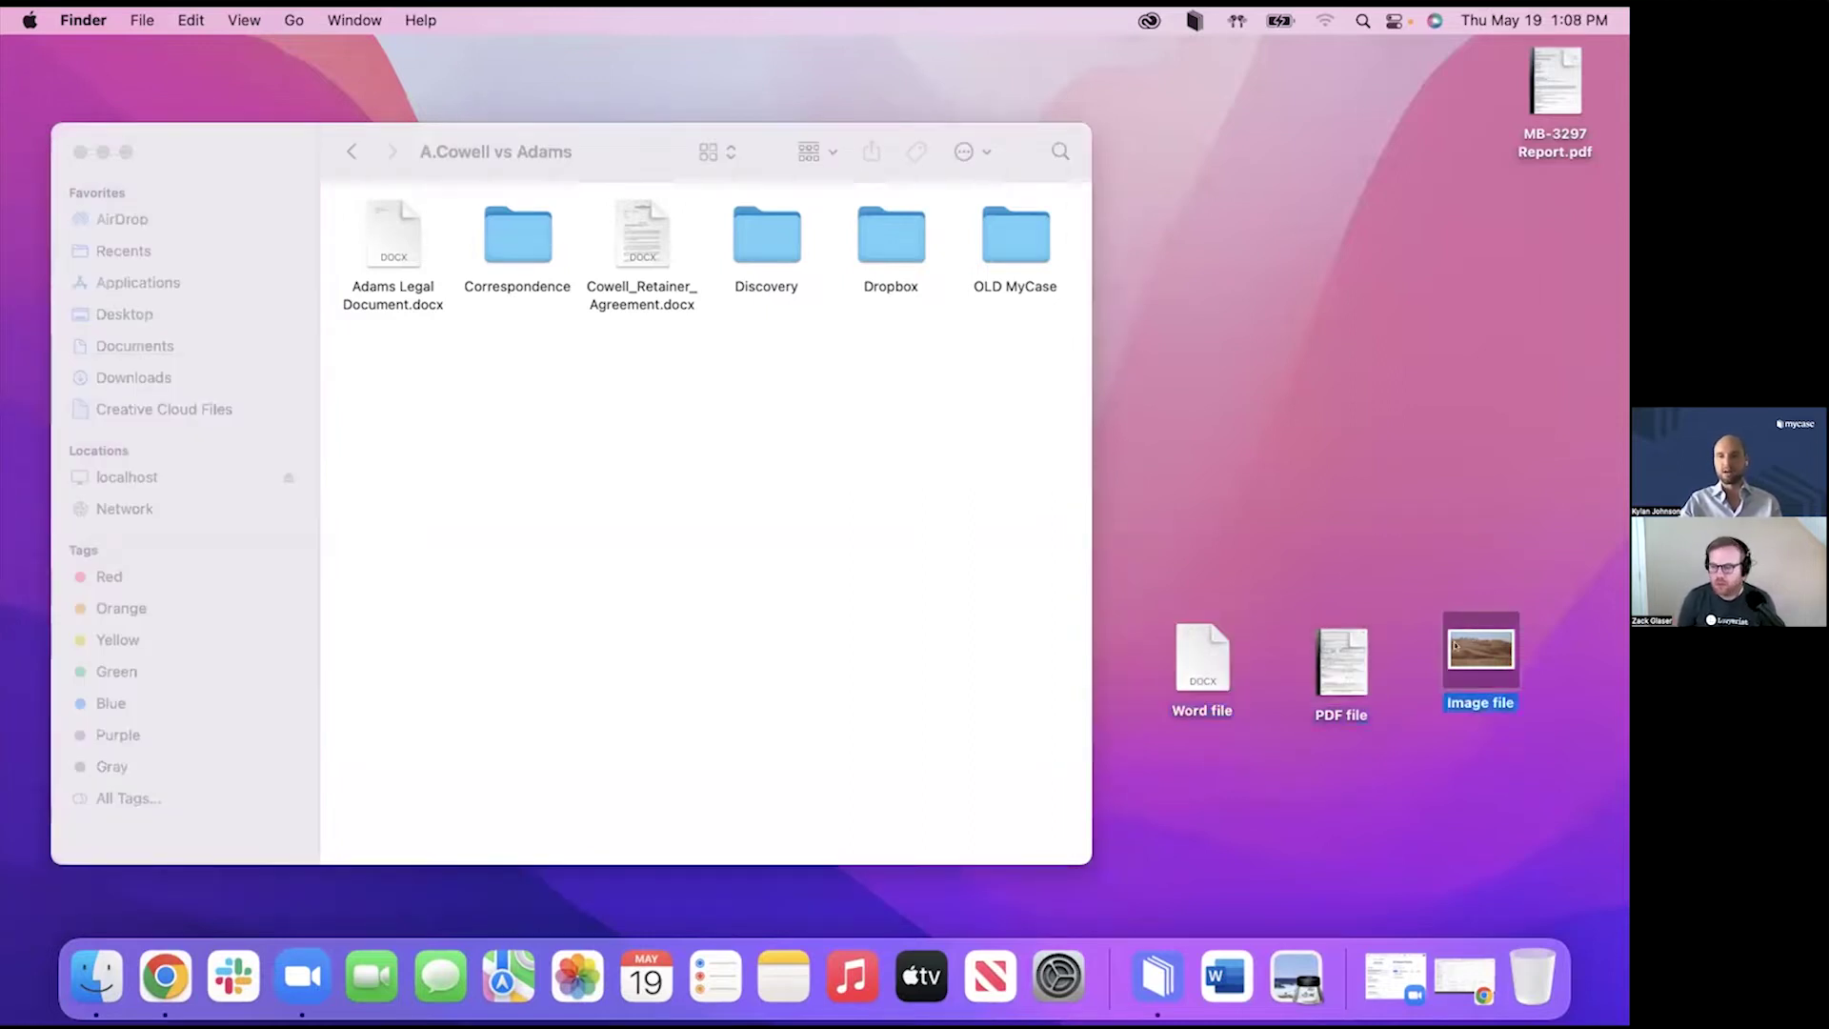
pyautogui.moveTo(1469, 646); pyautogui.dragTo(414, 399)
pyautogui.moveTo(1341, 667); pyautogui.dragTo(606, 430)
pyautogui.moveTo(1186, 651); pyautogui.dragTo(702, 417)
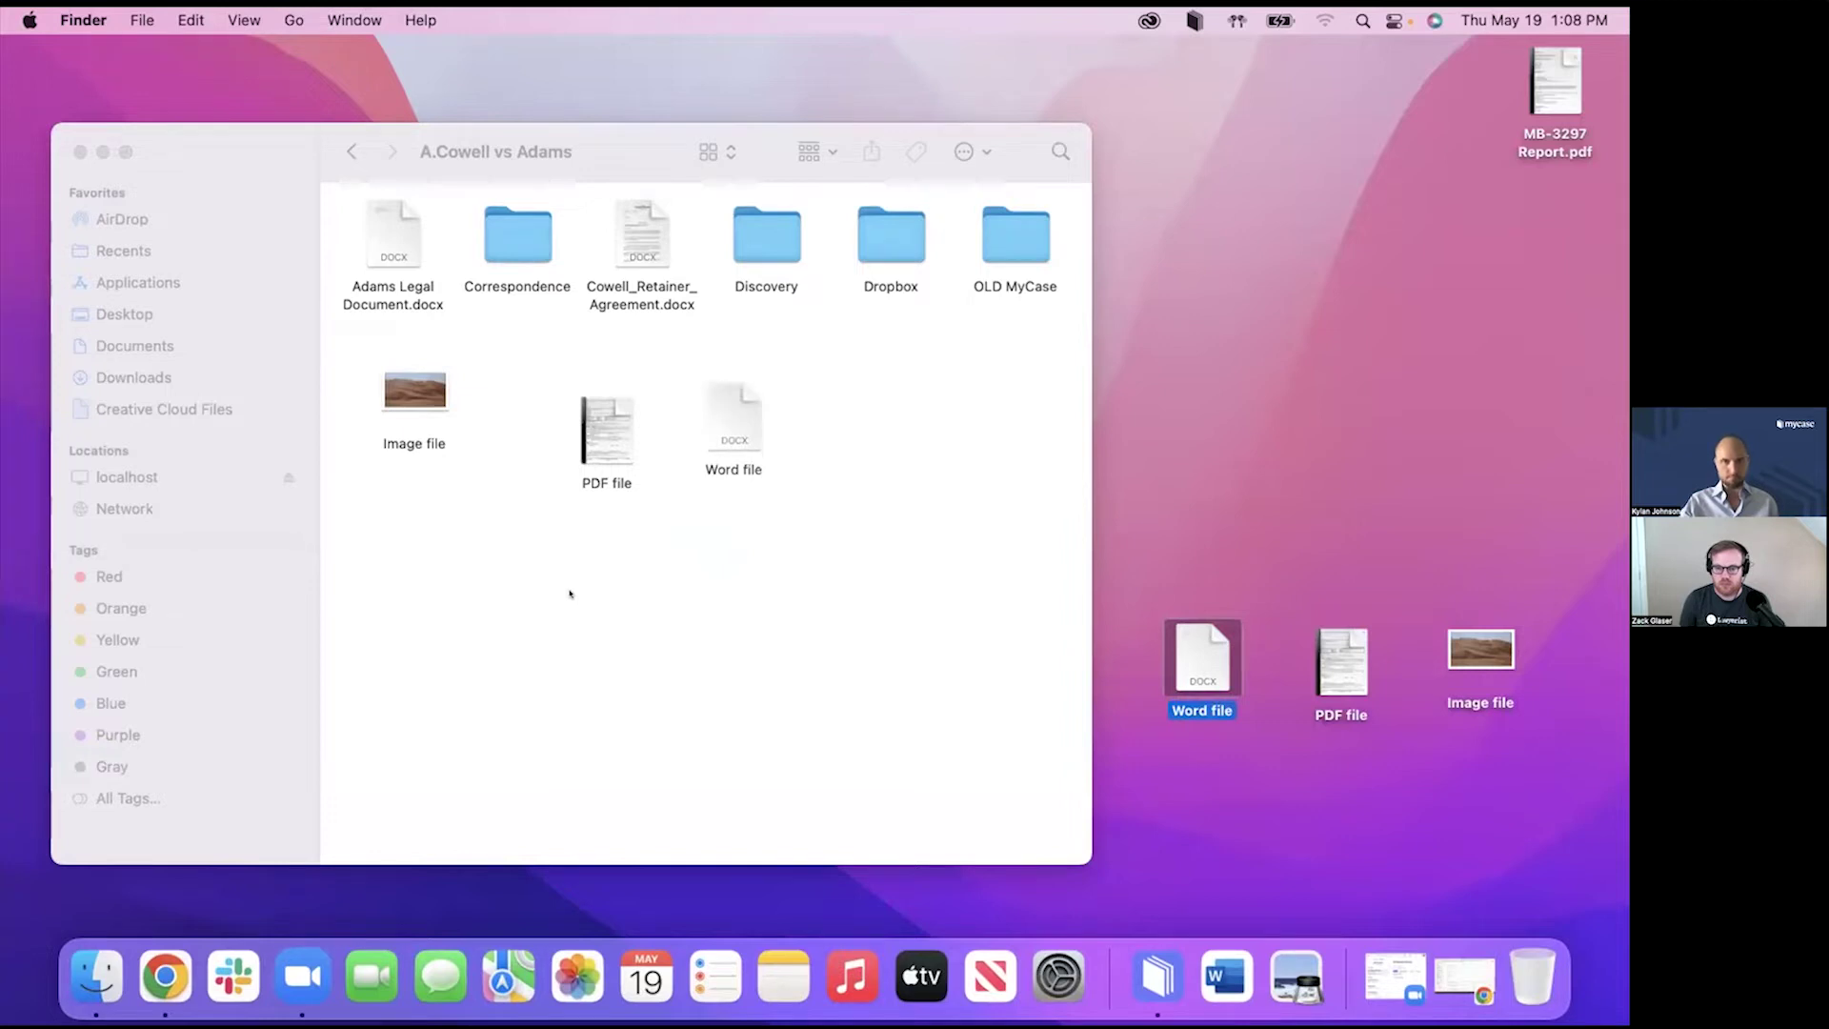
# Open Home > Dashboard in MyCase and review Recent Activity for the new uploads.
pyautogui.click(166, 975)
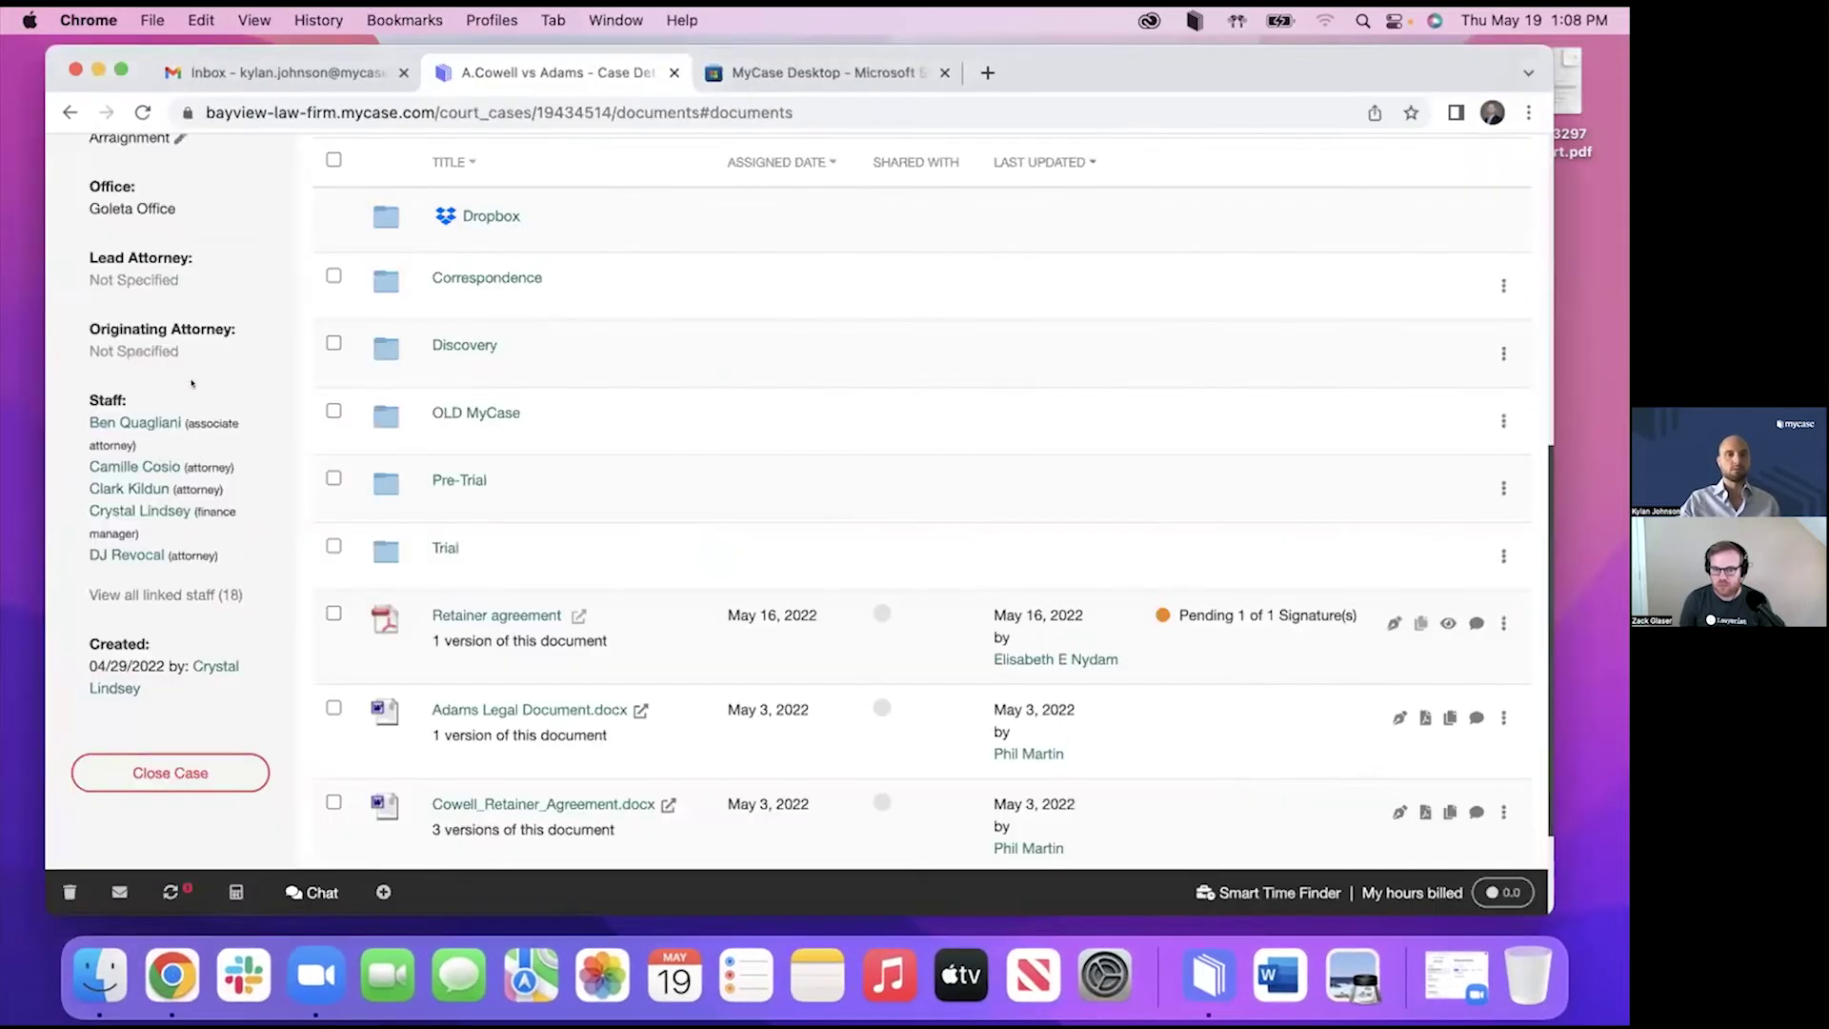
pyautogui.moveTo(107, 267)
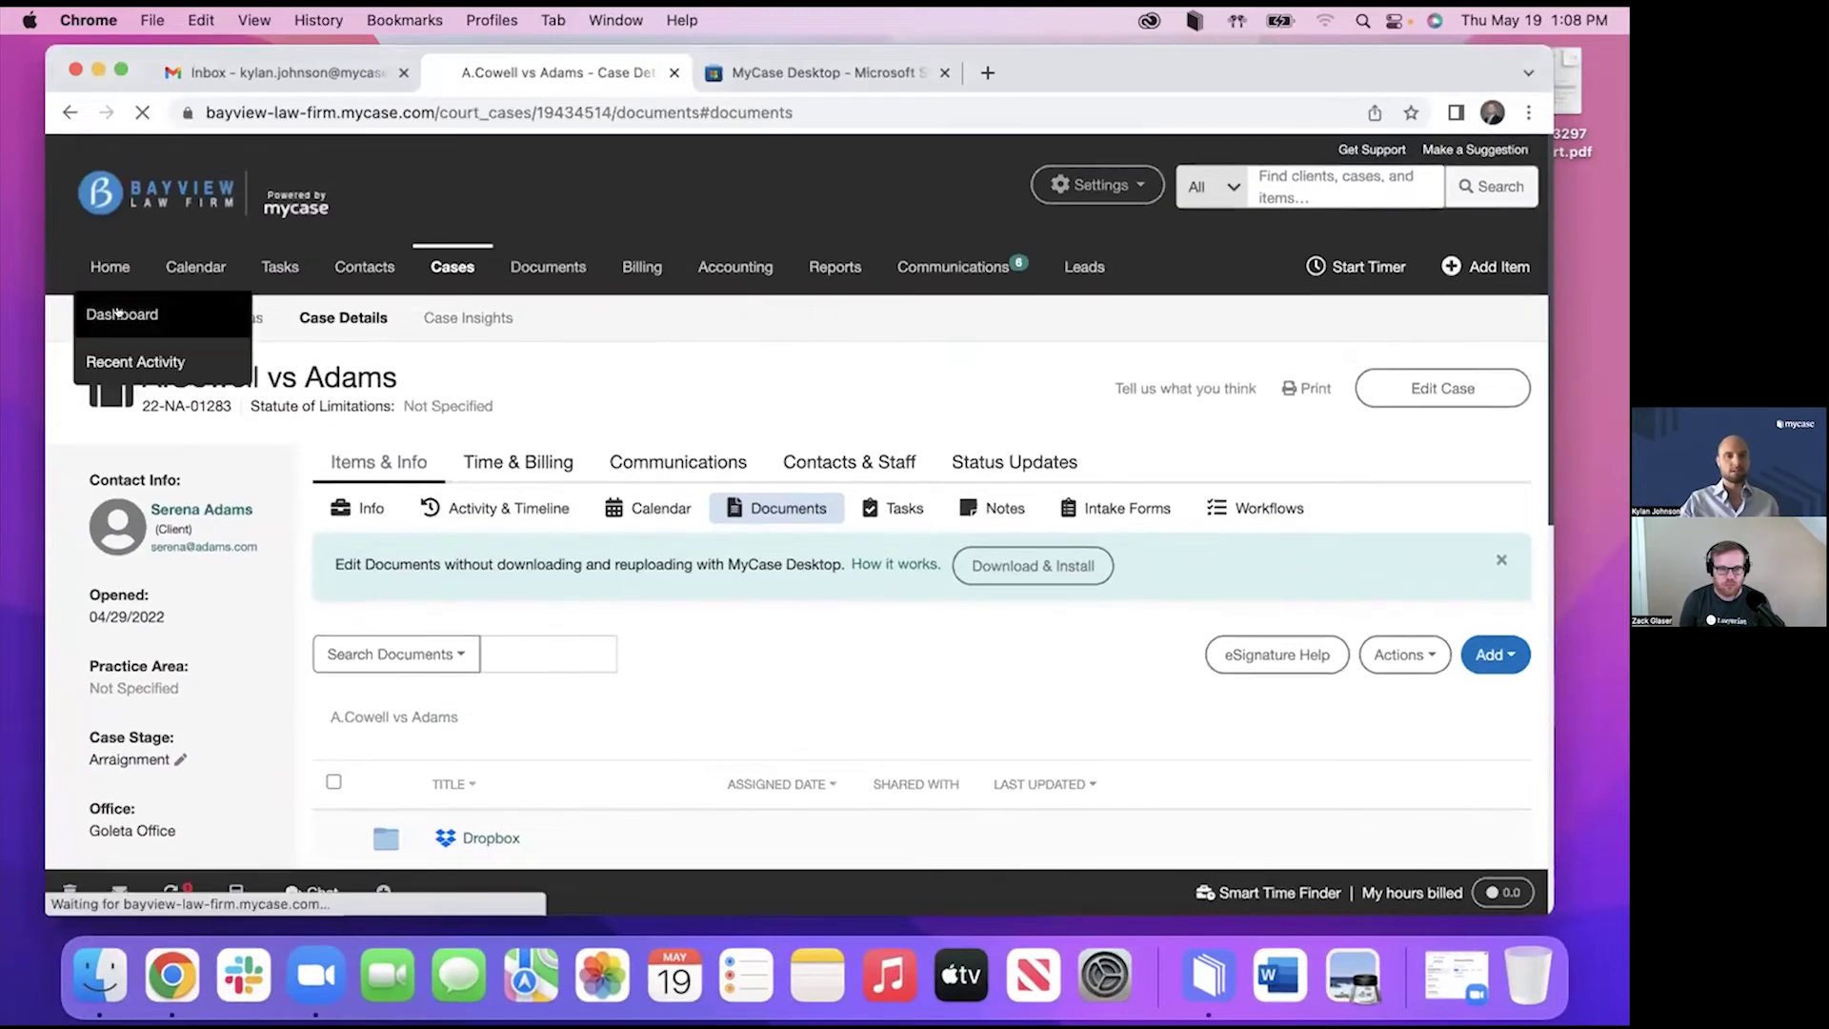
pyautogui.click(107, 312)
pyautogui.scroll(-5, 165, 437)
pyautogui.scroll(-4, 165, 436)
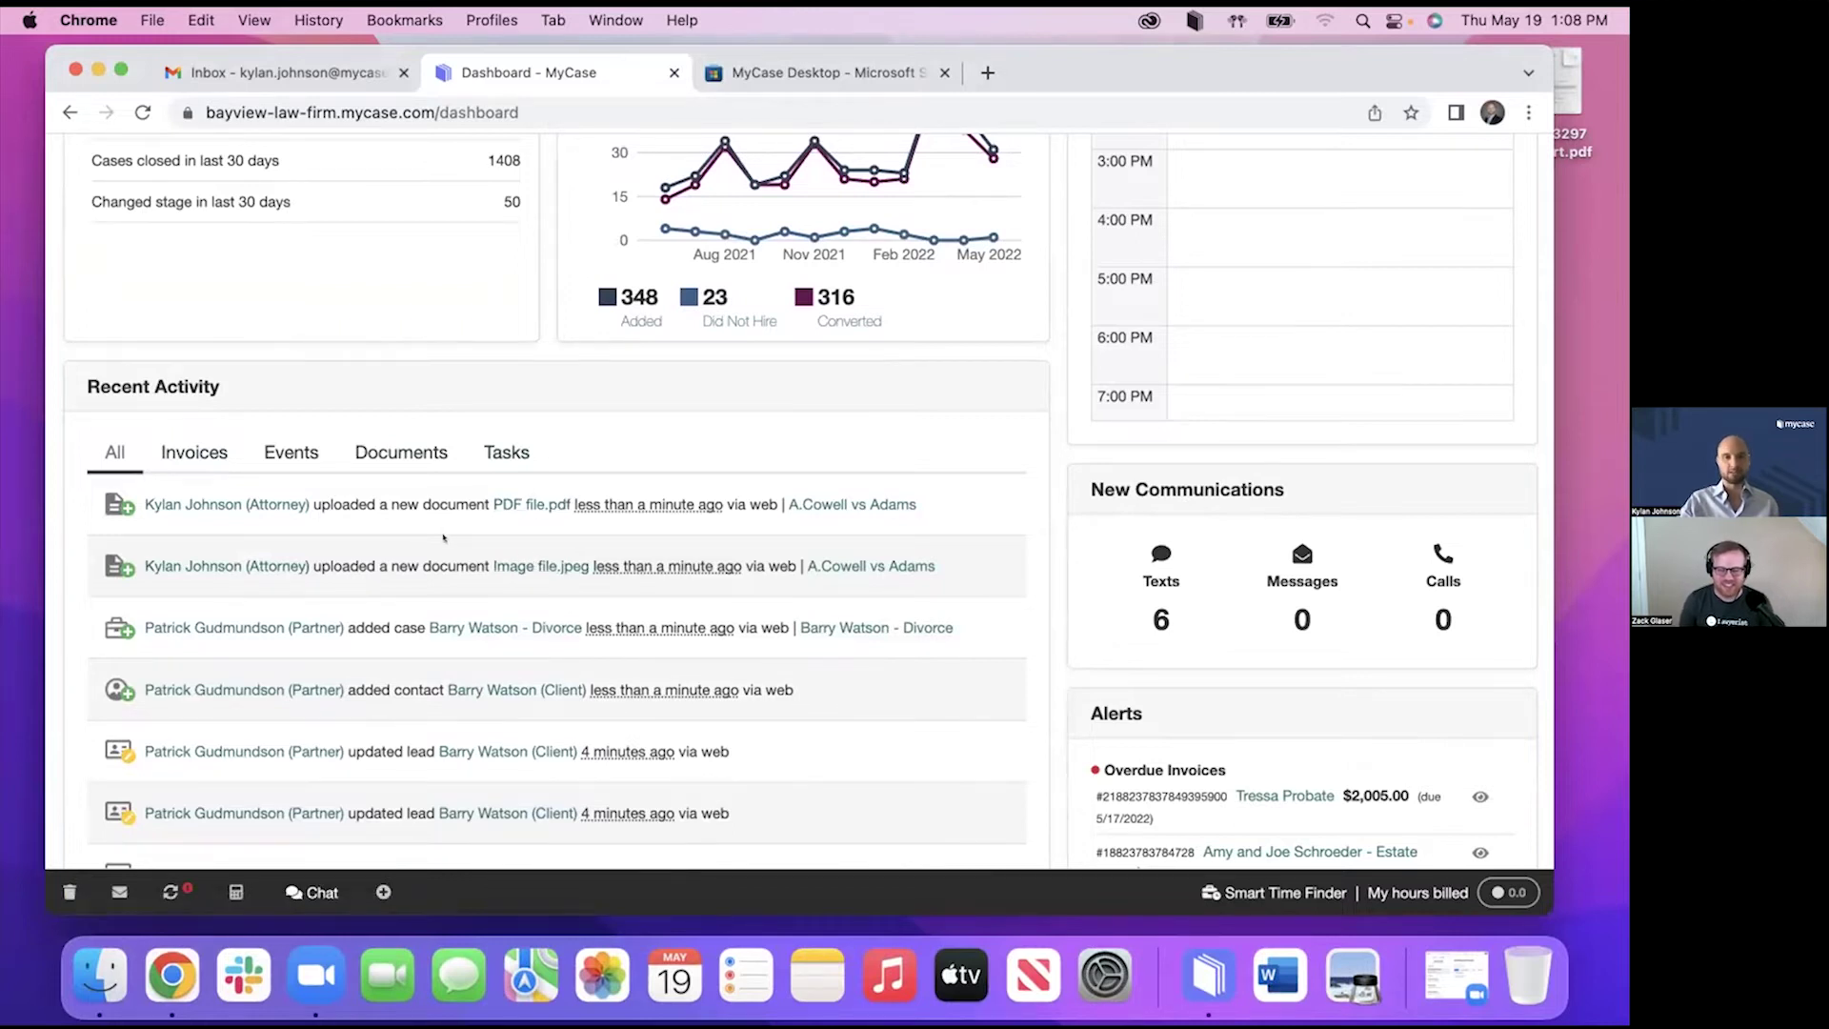
# Reopen the A.Cowell vs Adams case from the Cases list.
pyautogui.scroll(10, 442, 538)
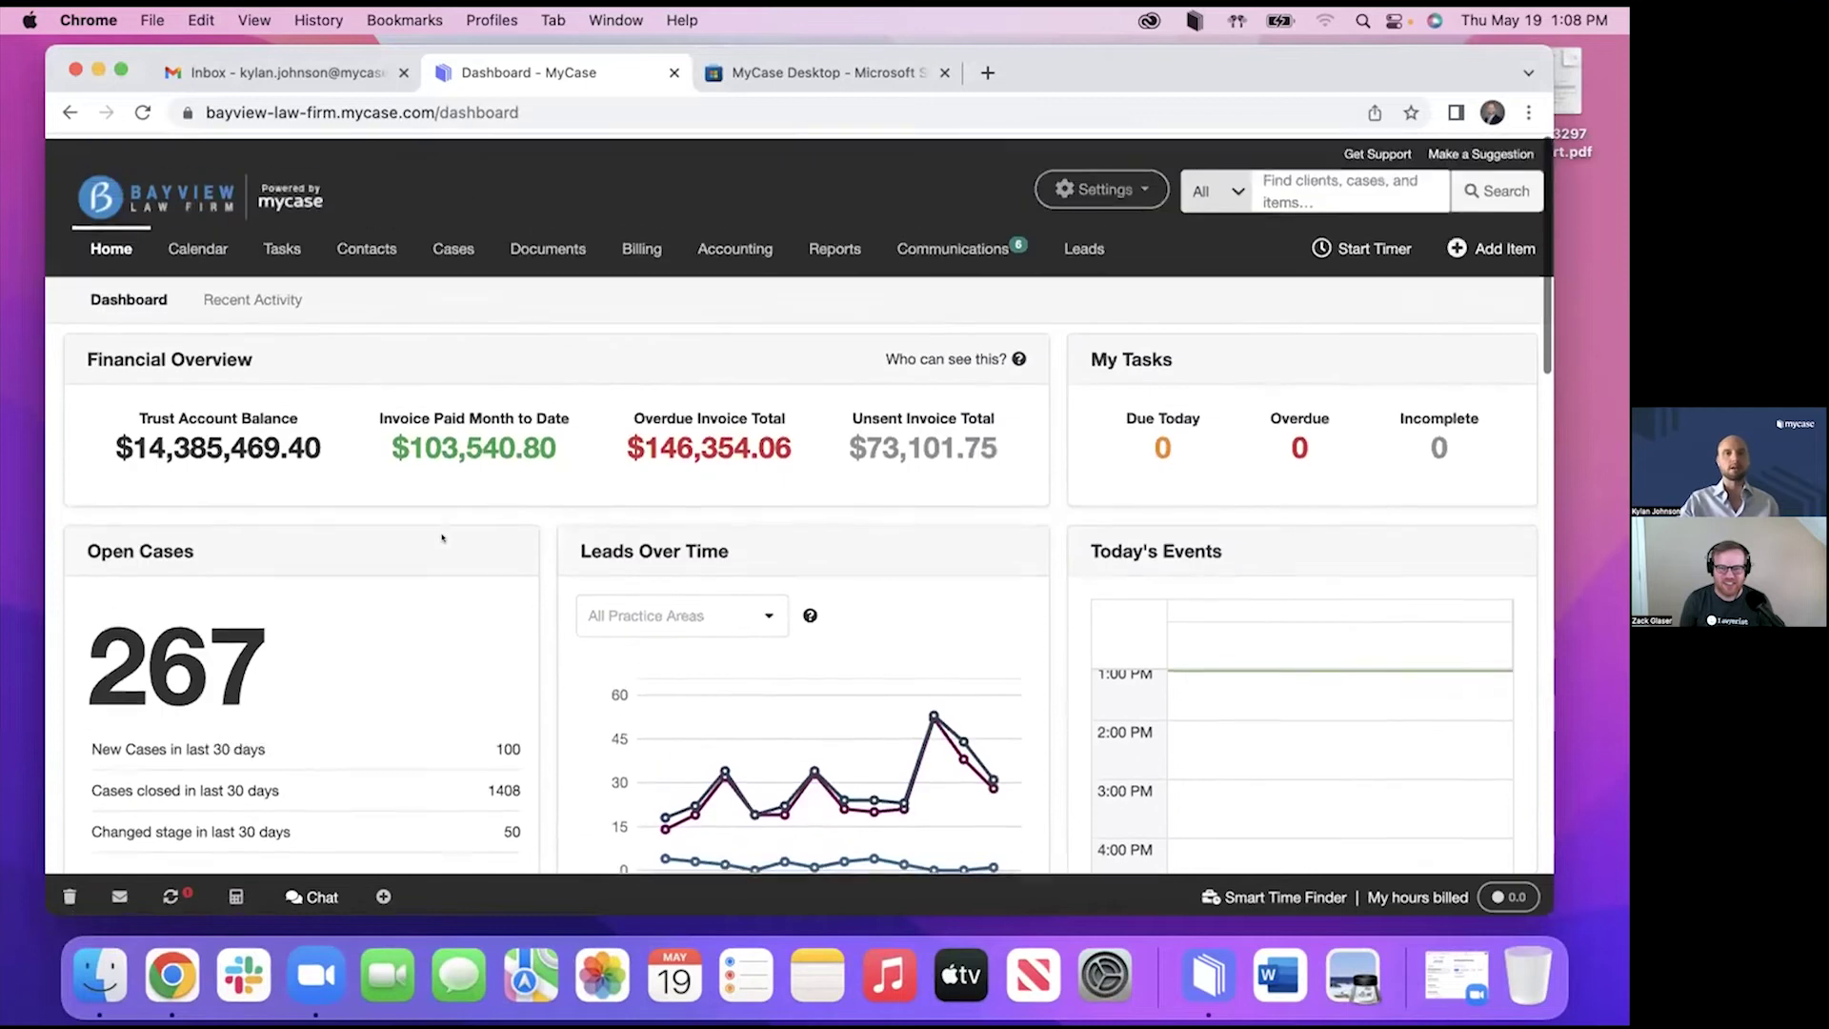
pyautogui.click(442, 247)
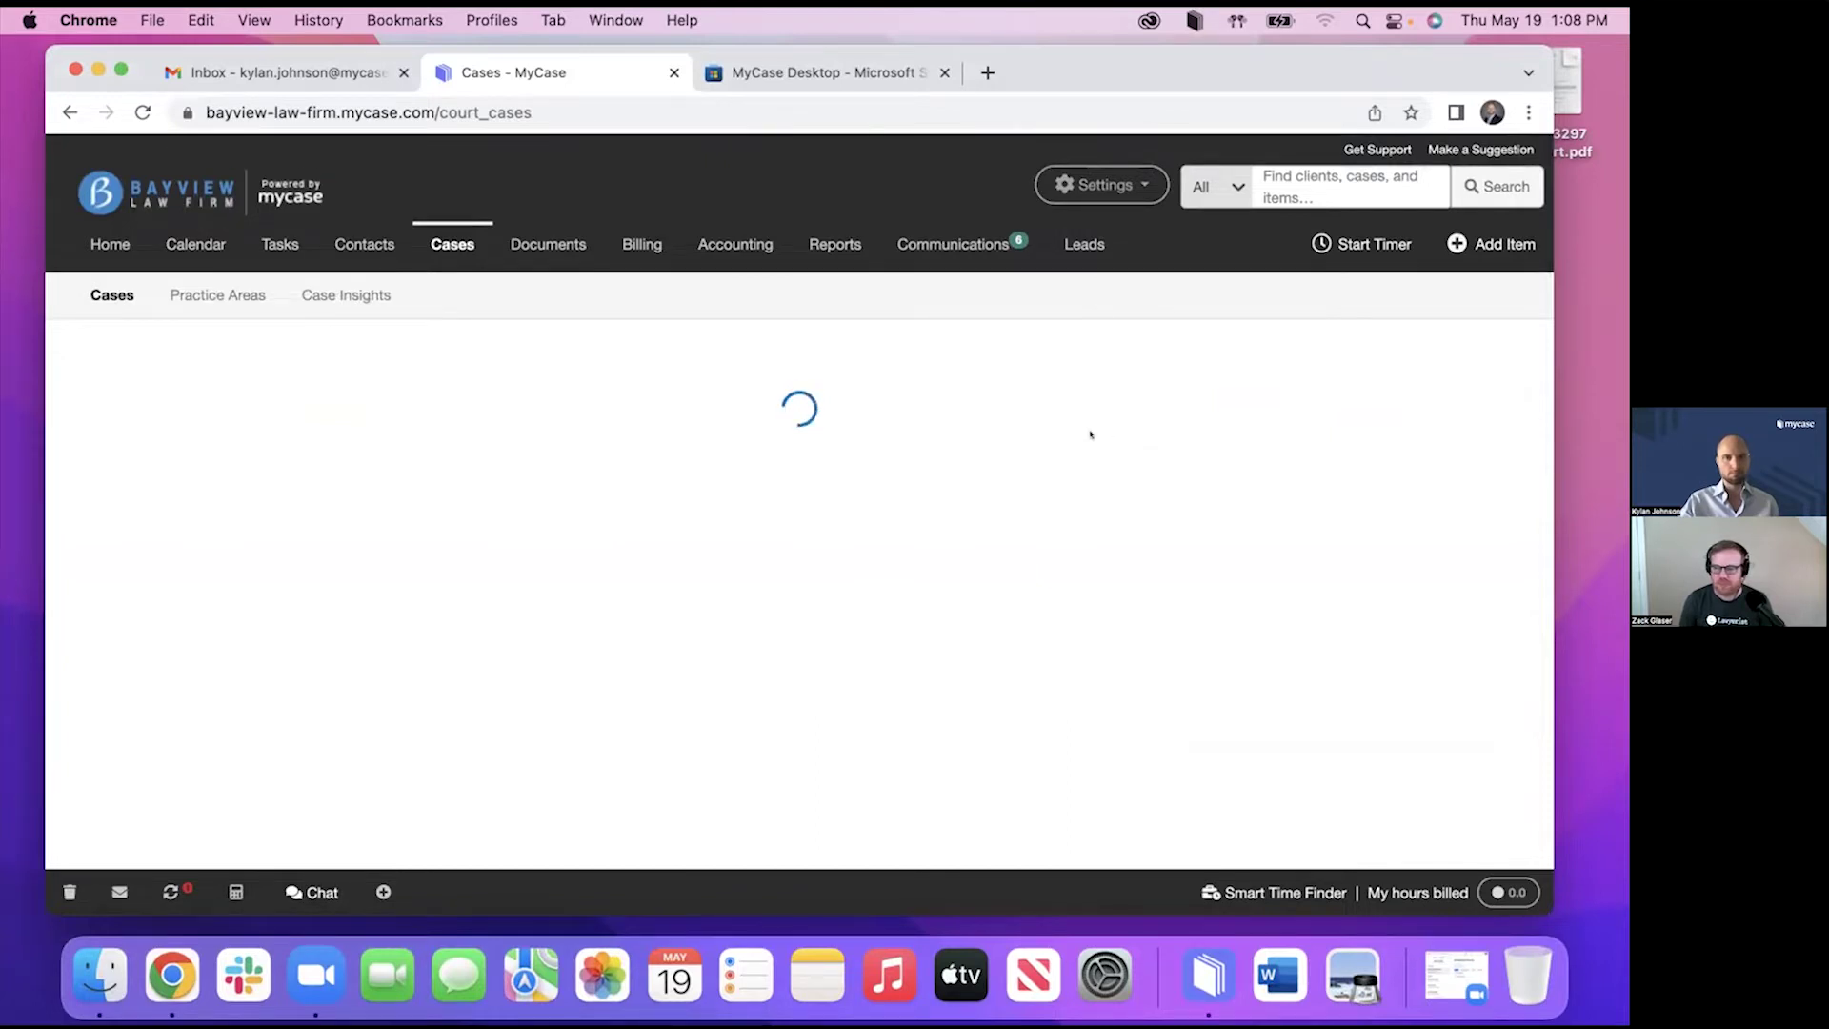
pyautogui.click(190, 646)
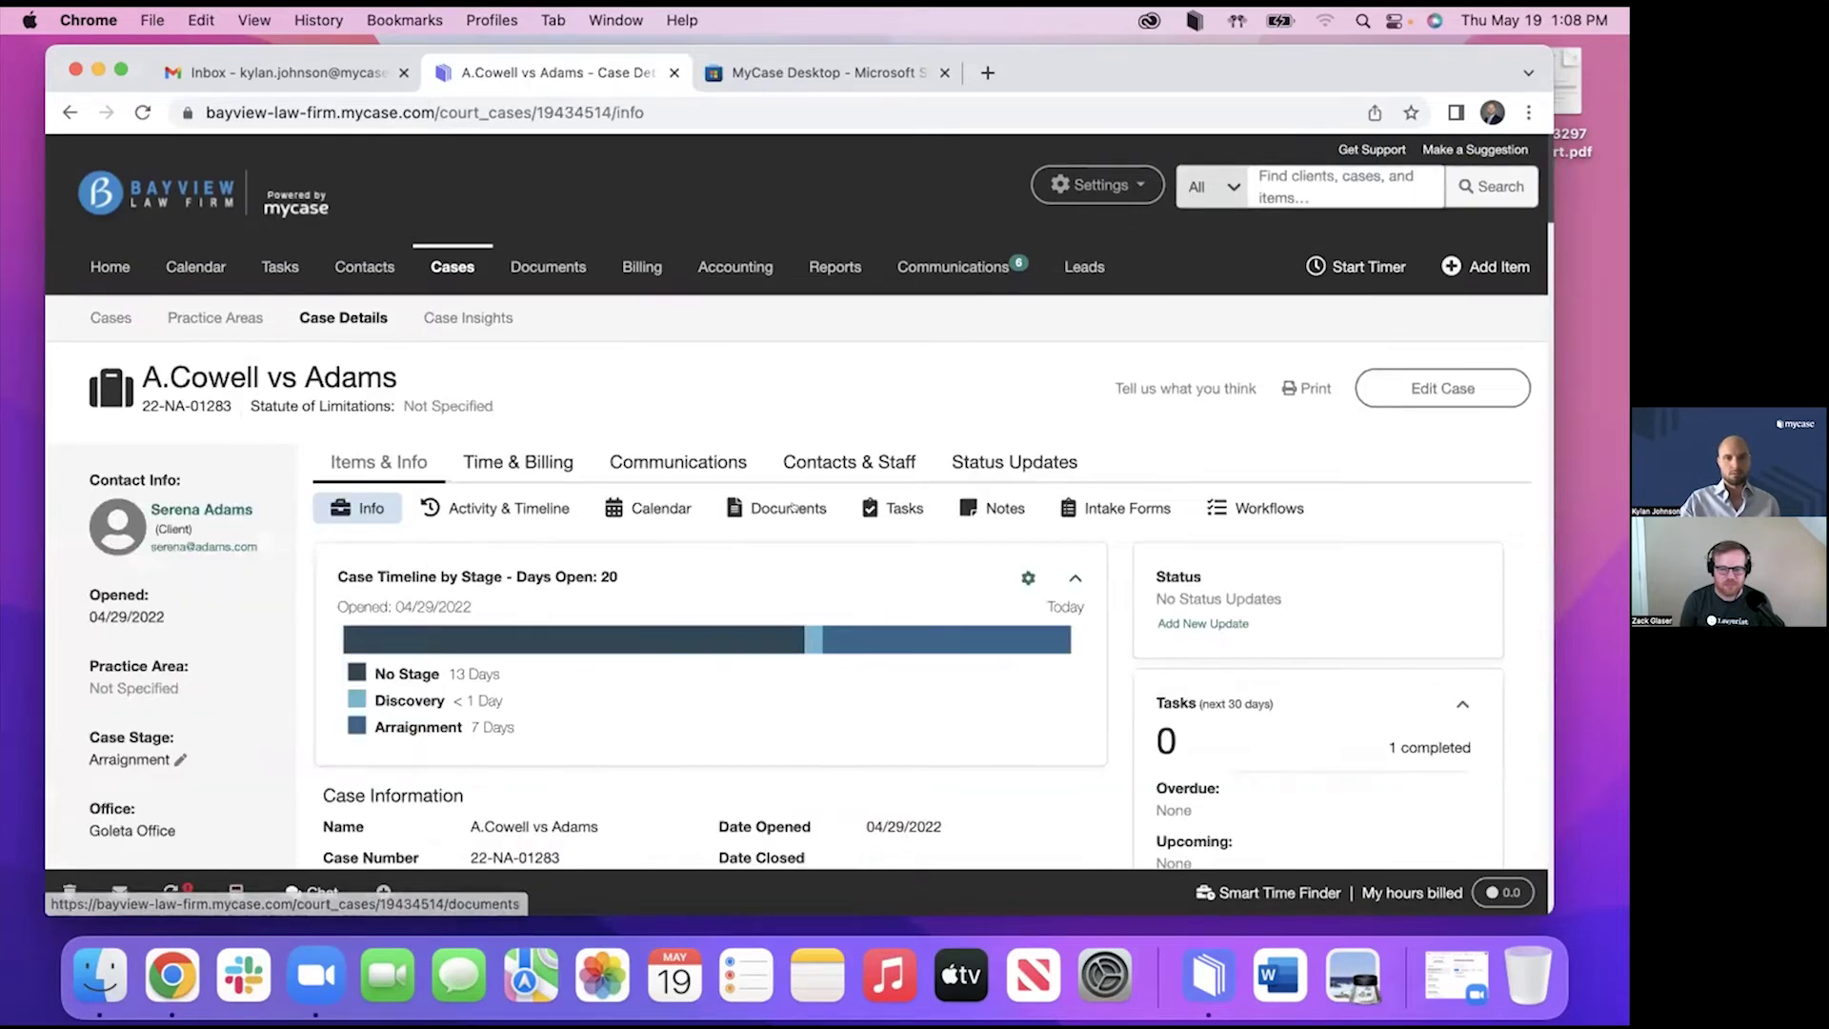
# Confirm Word file.docx, PDF file.pdf and Image file.jpeg appear in case Documents, then minimize Chrome.
pyautogui.click(788, 508)
pyautogui.scroll(-12, 716, 593)
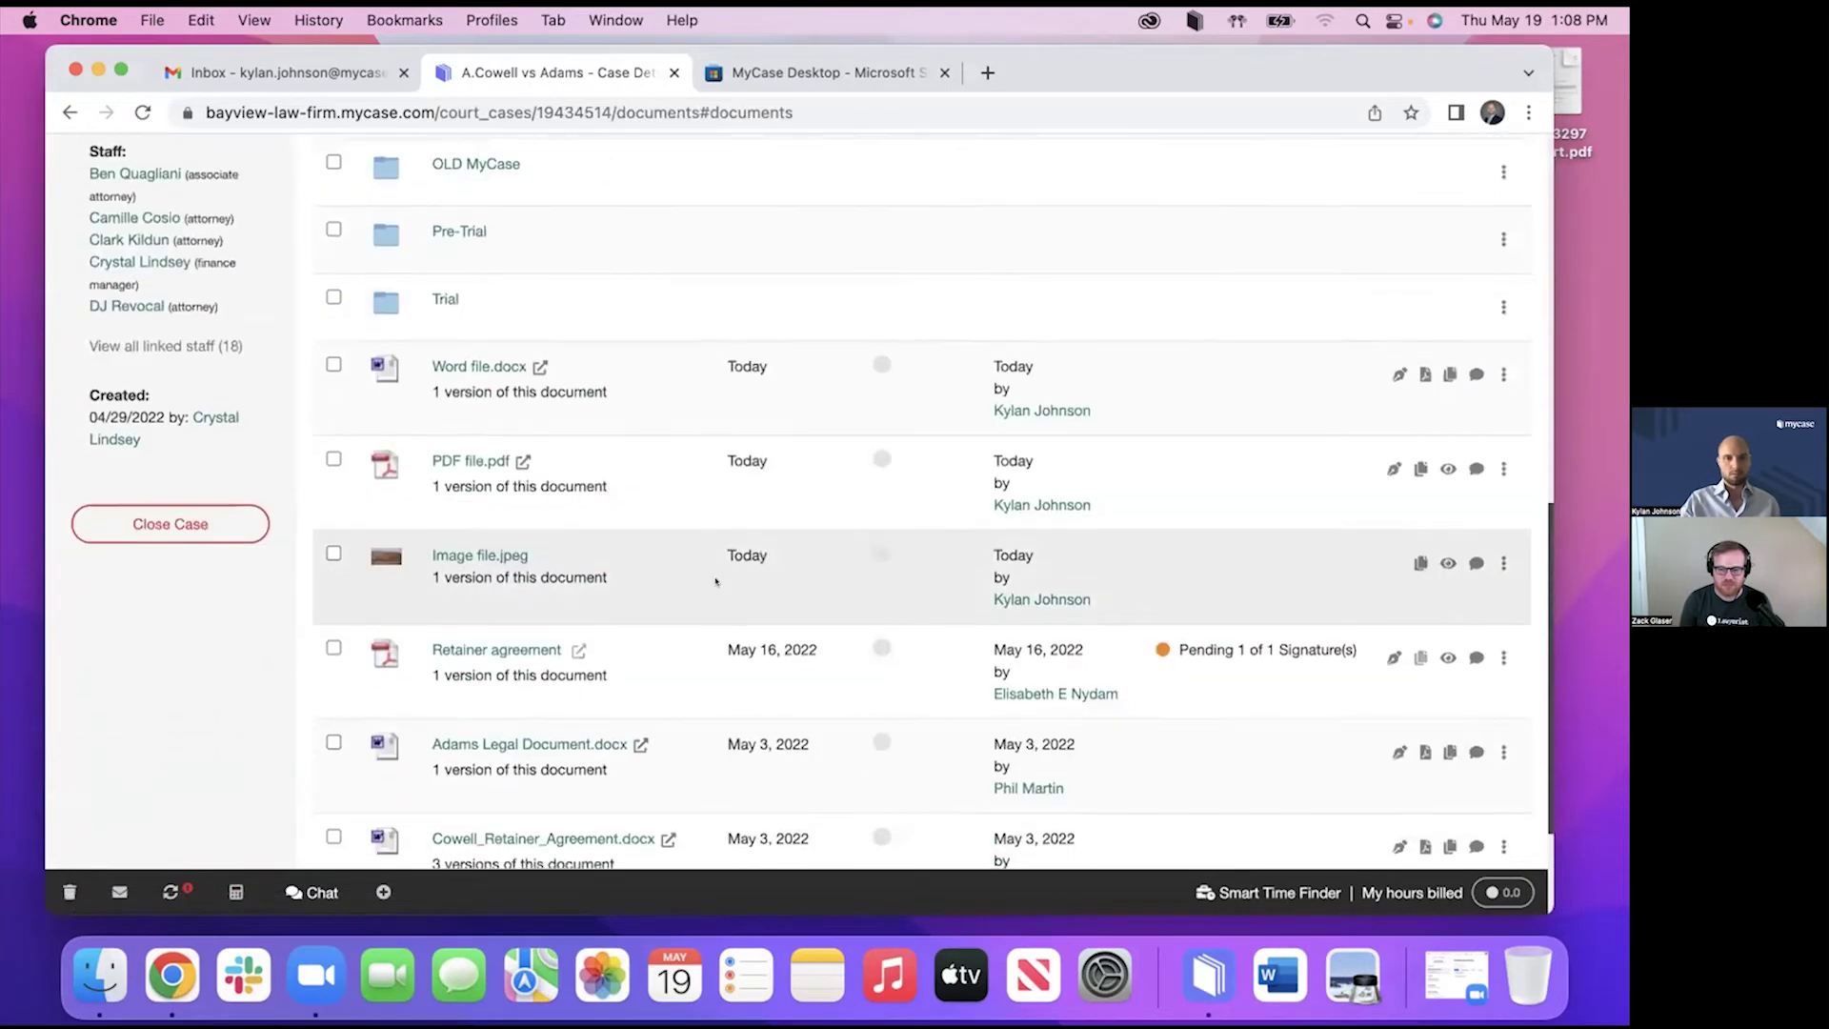
pyautogui.scroll(3, 715, 583)
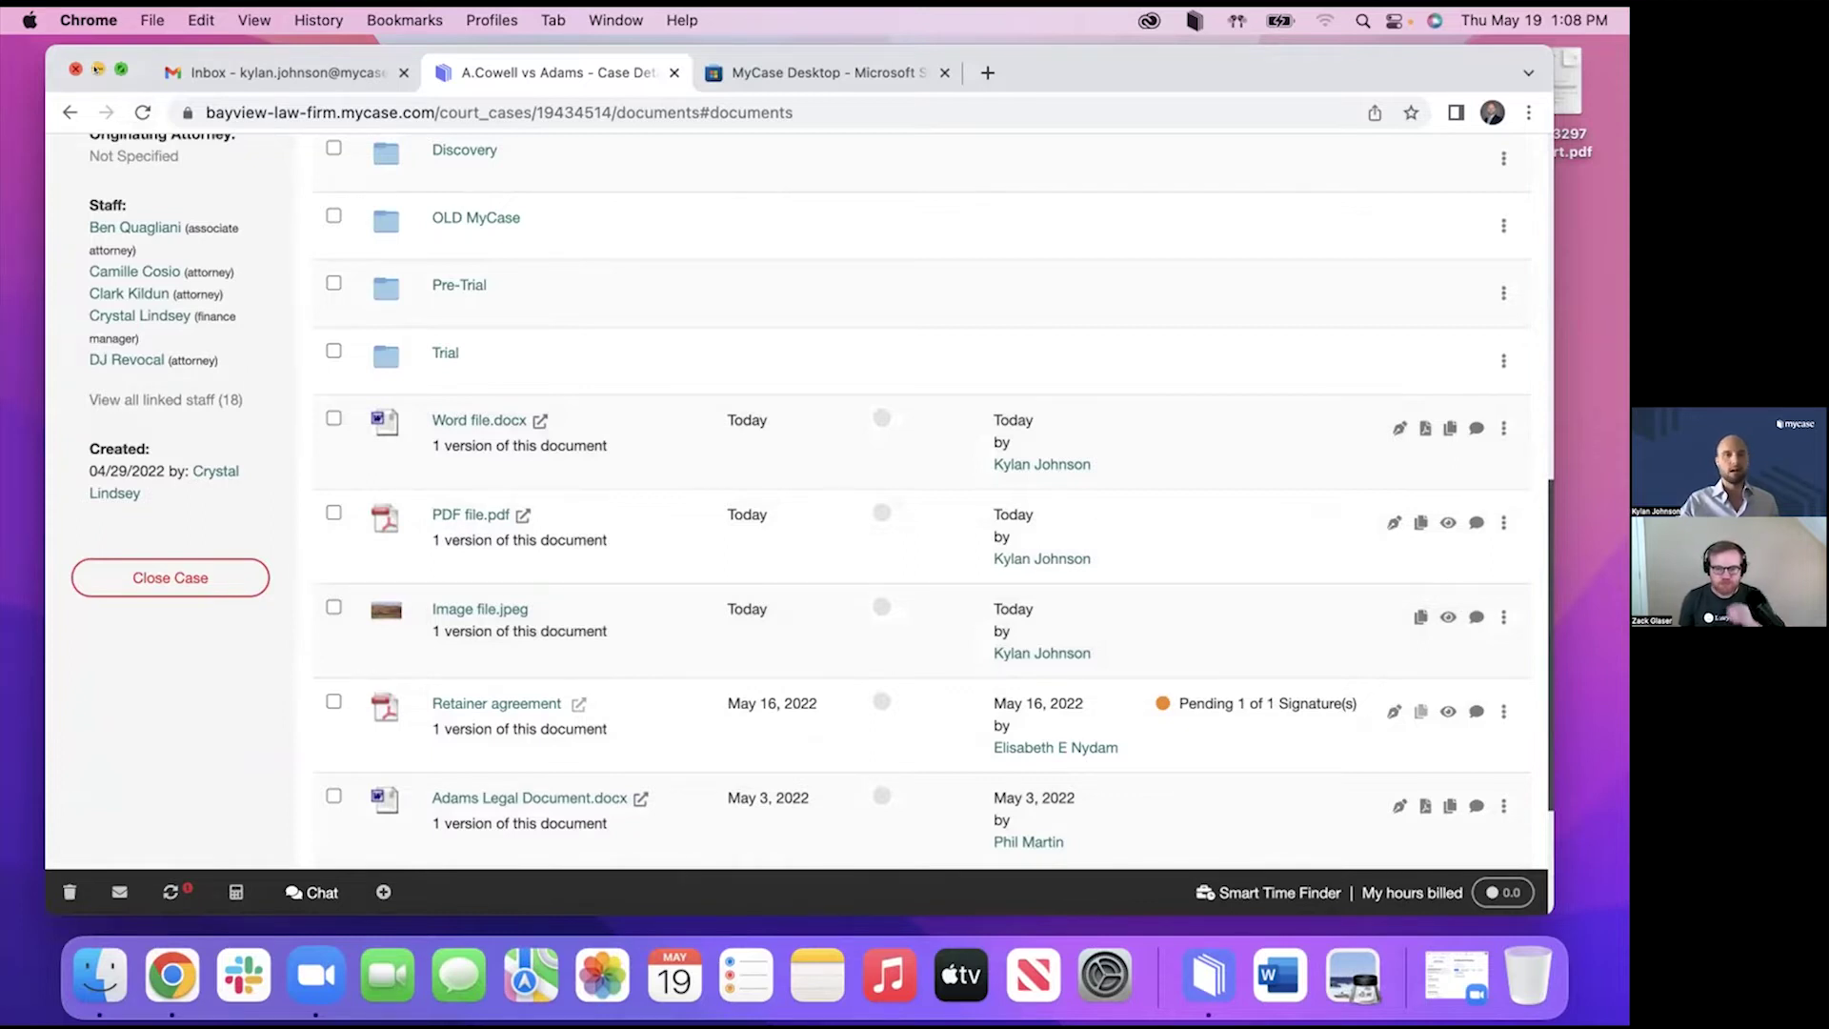
pyautogui.click(99, 68)
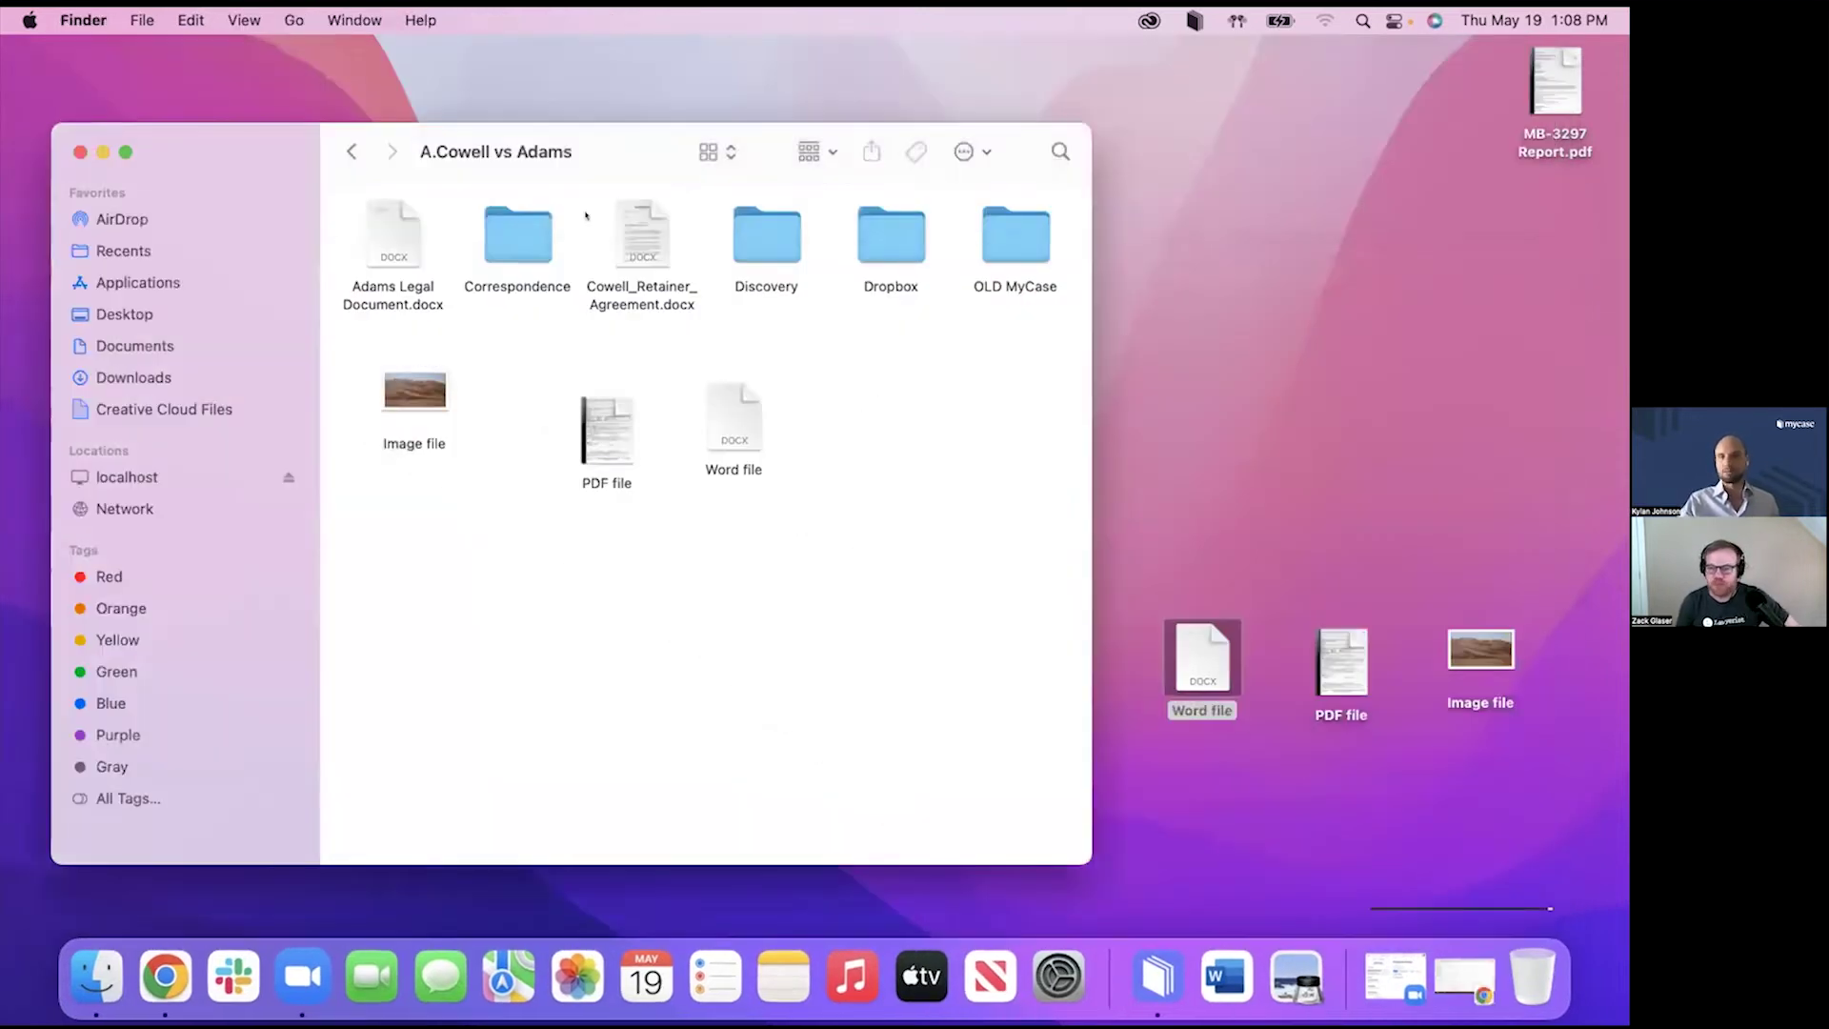
# Add 'This is a really great test document' below the 'Test document' title in Word file and save.
pyautogui.doubleClick(728, 405)
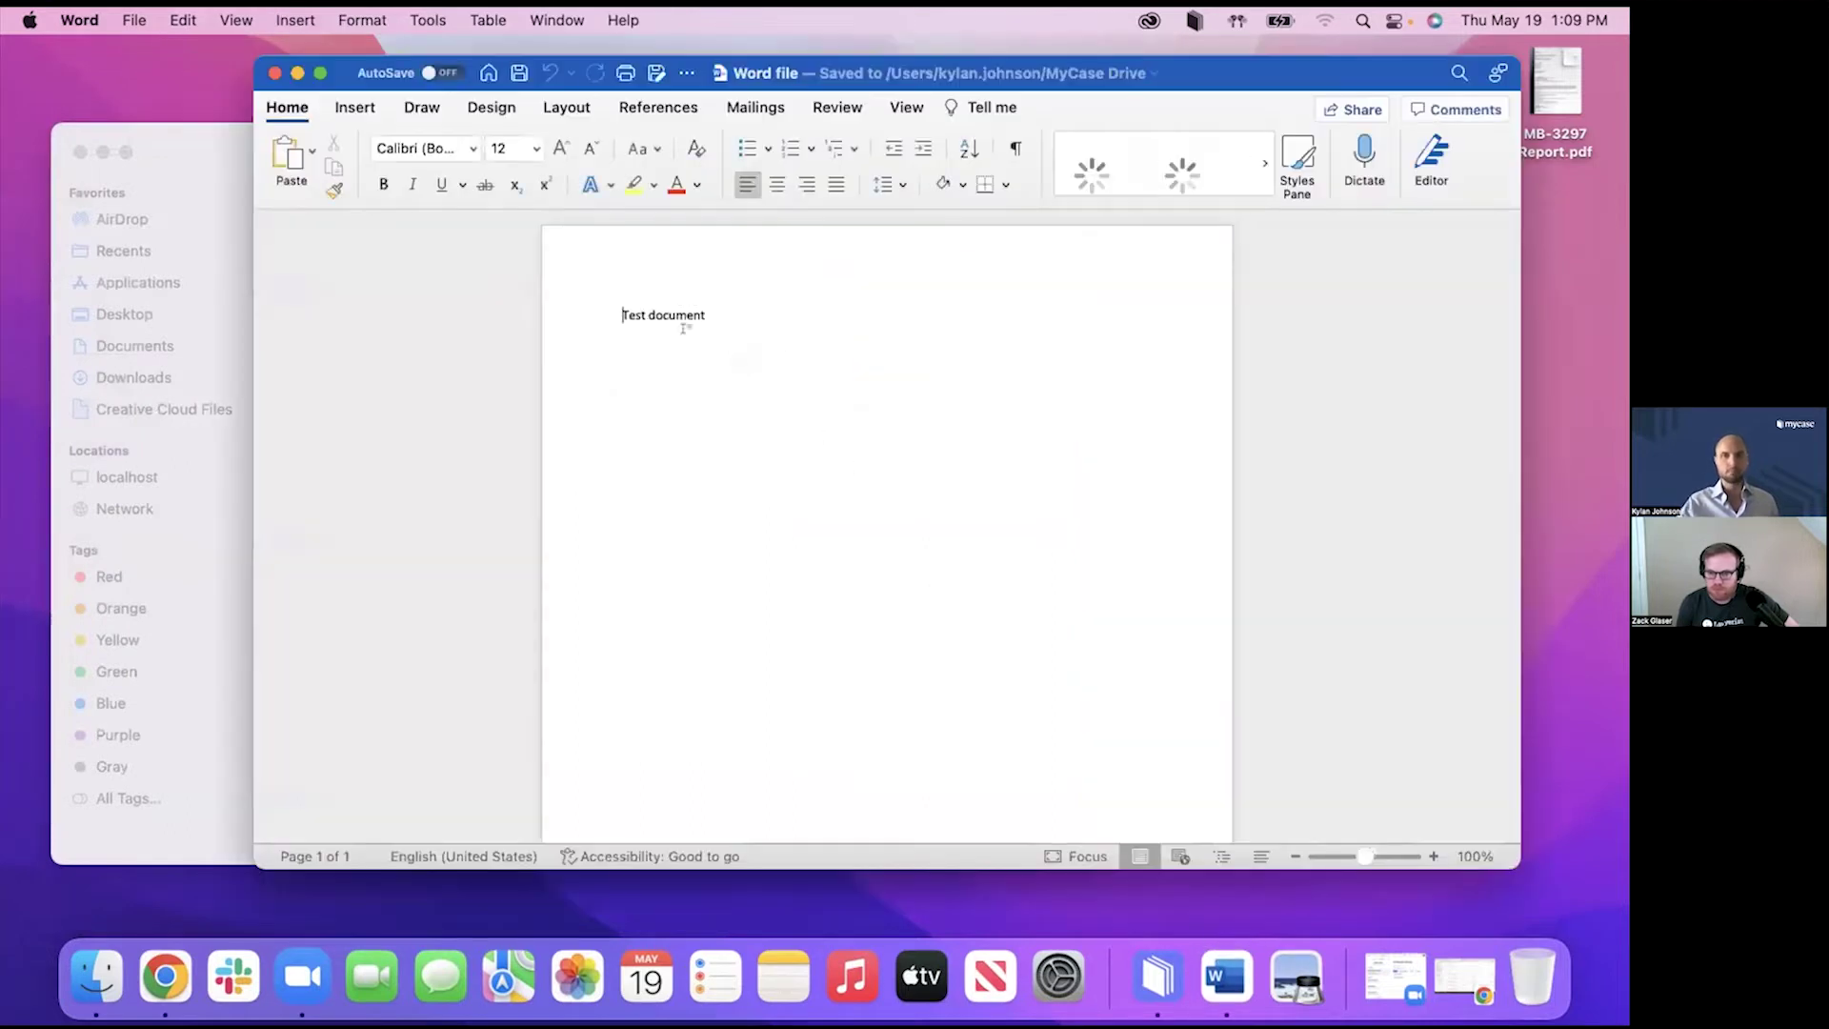
pyautogui.click(735, 307)
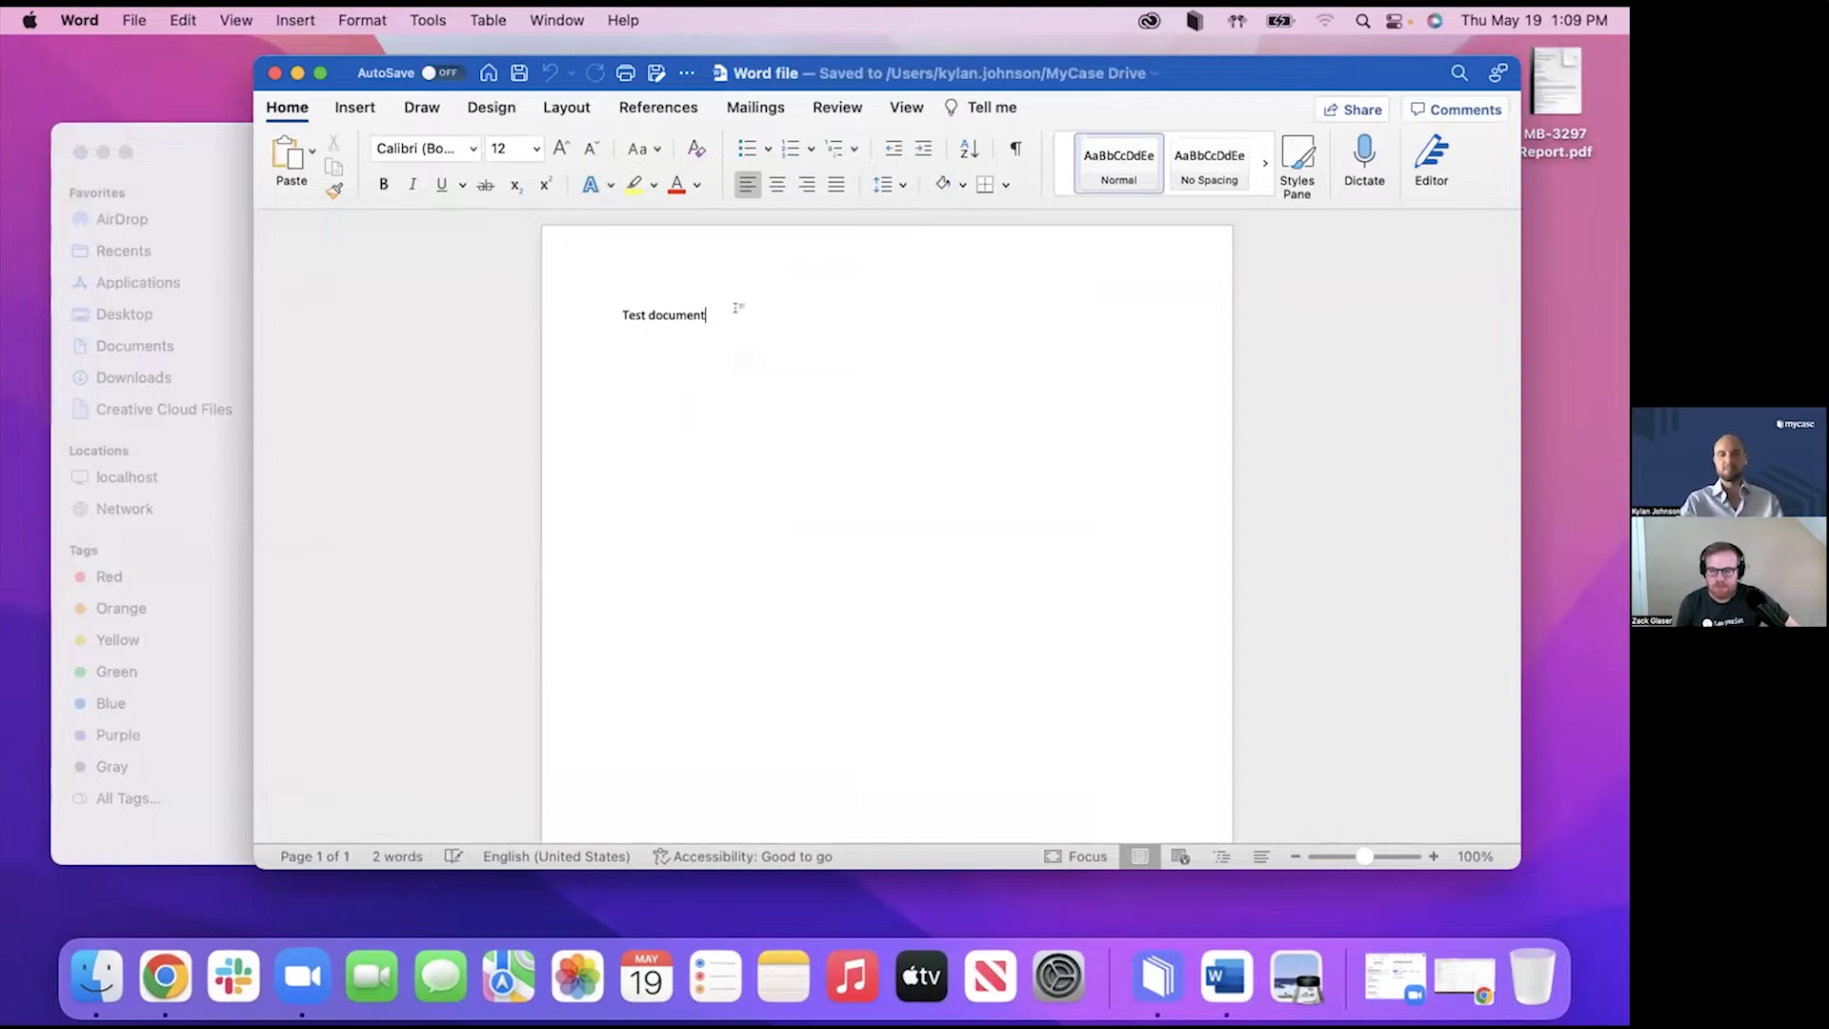
pyautogui.press('Return')
pyautogui.write('This is a really great test document')
pyautogui.click(518, 74)
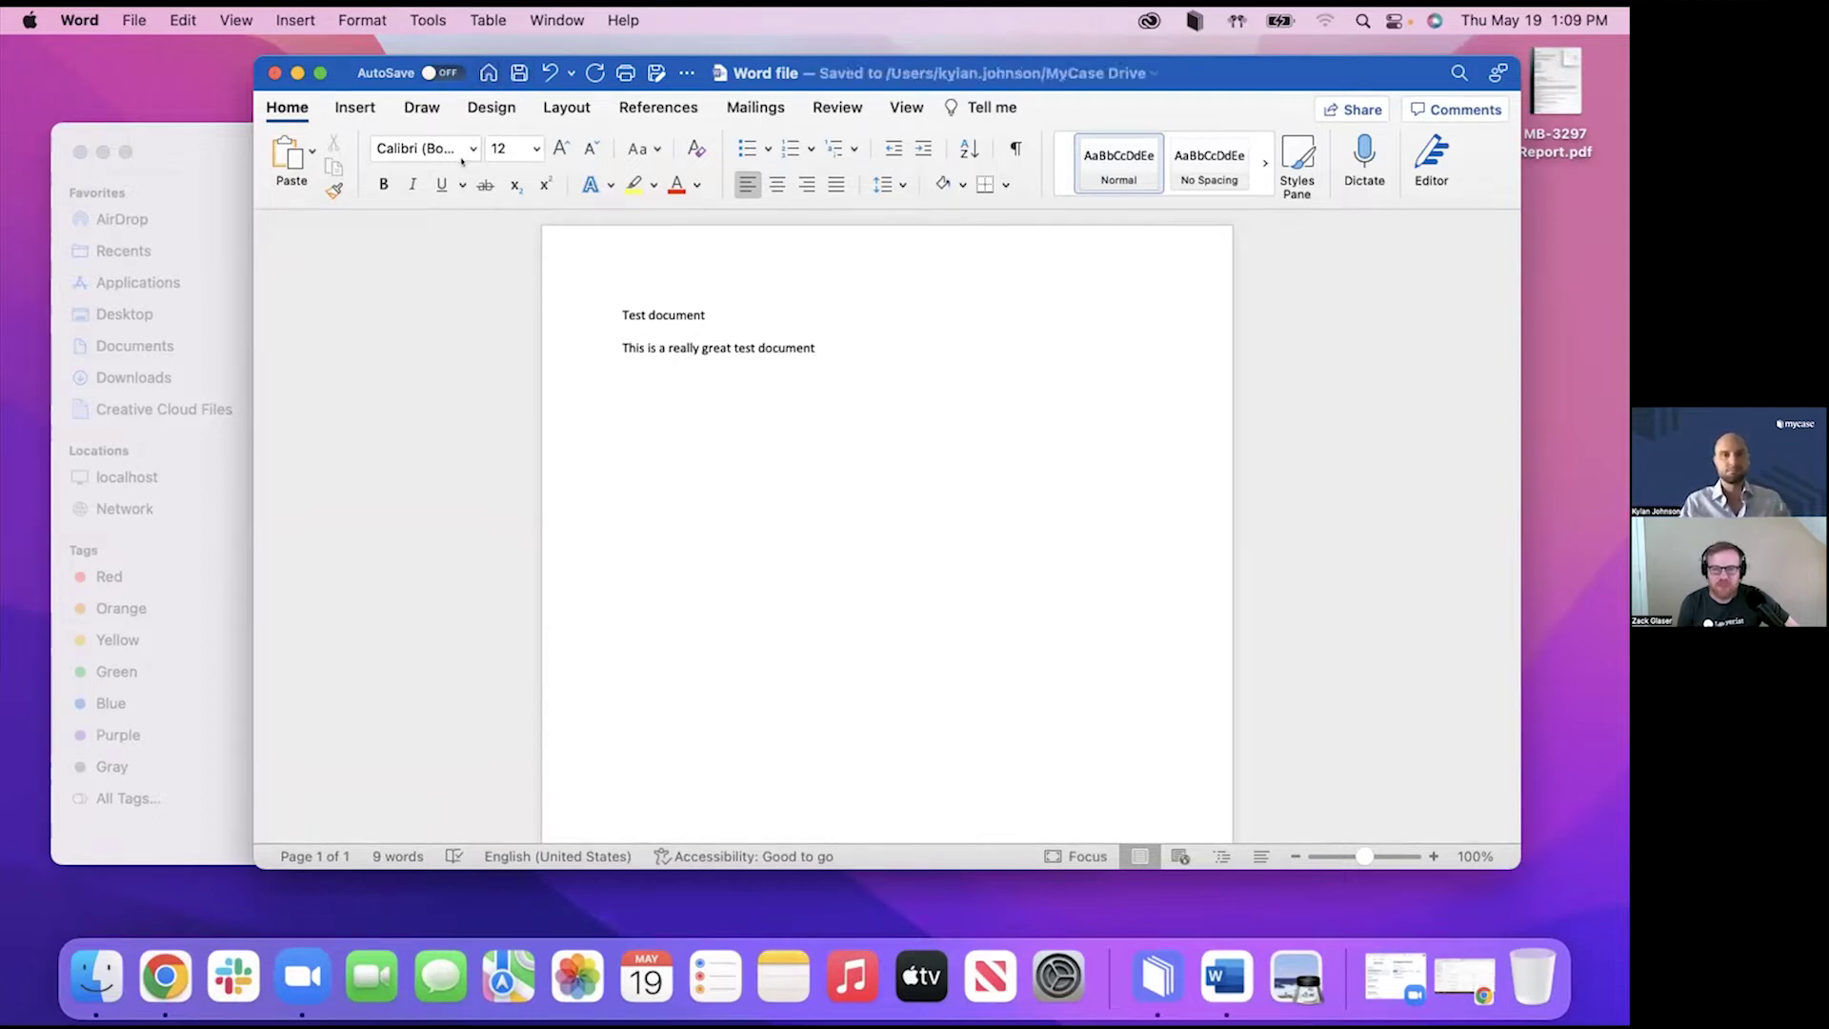
# Close Word, reopen Word file from Finder to verify the saved sentence, and close it.
pyautogui.click(275, 74)
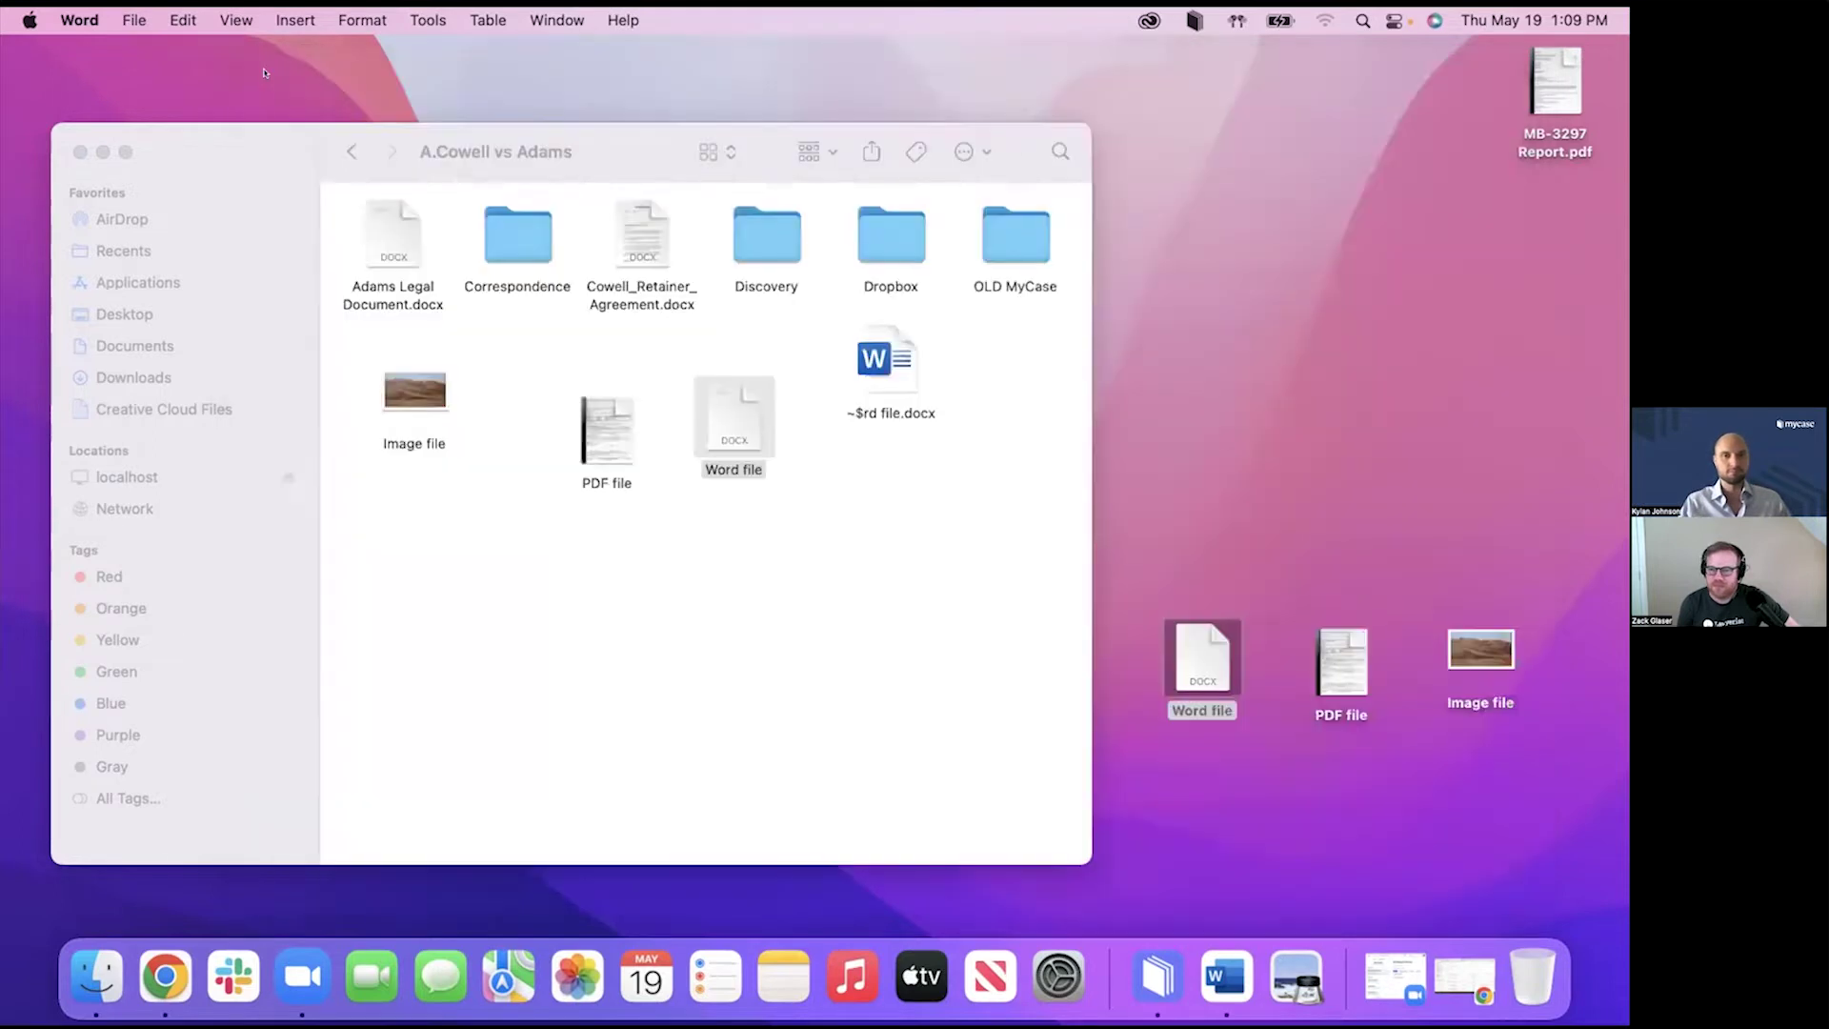
pyautogui.click(768, 614)
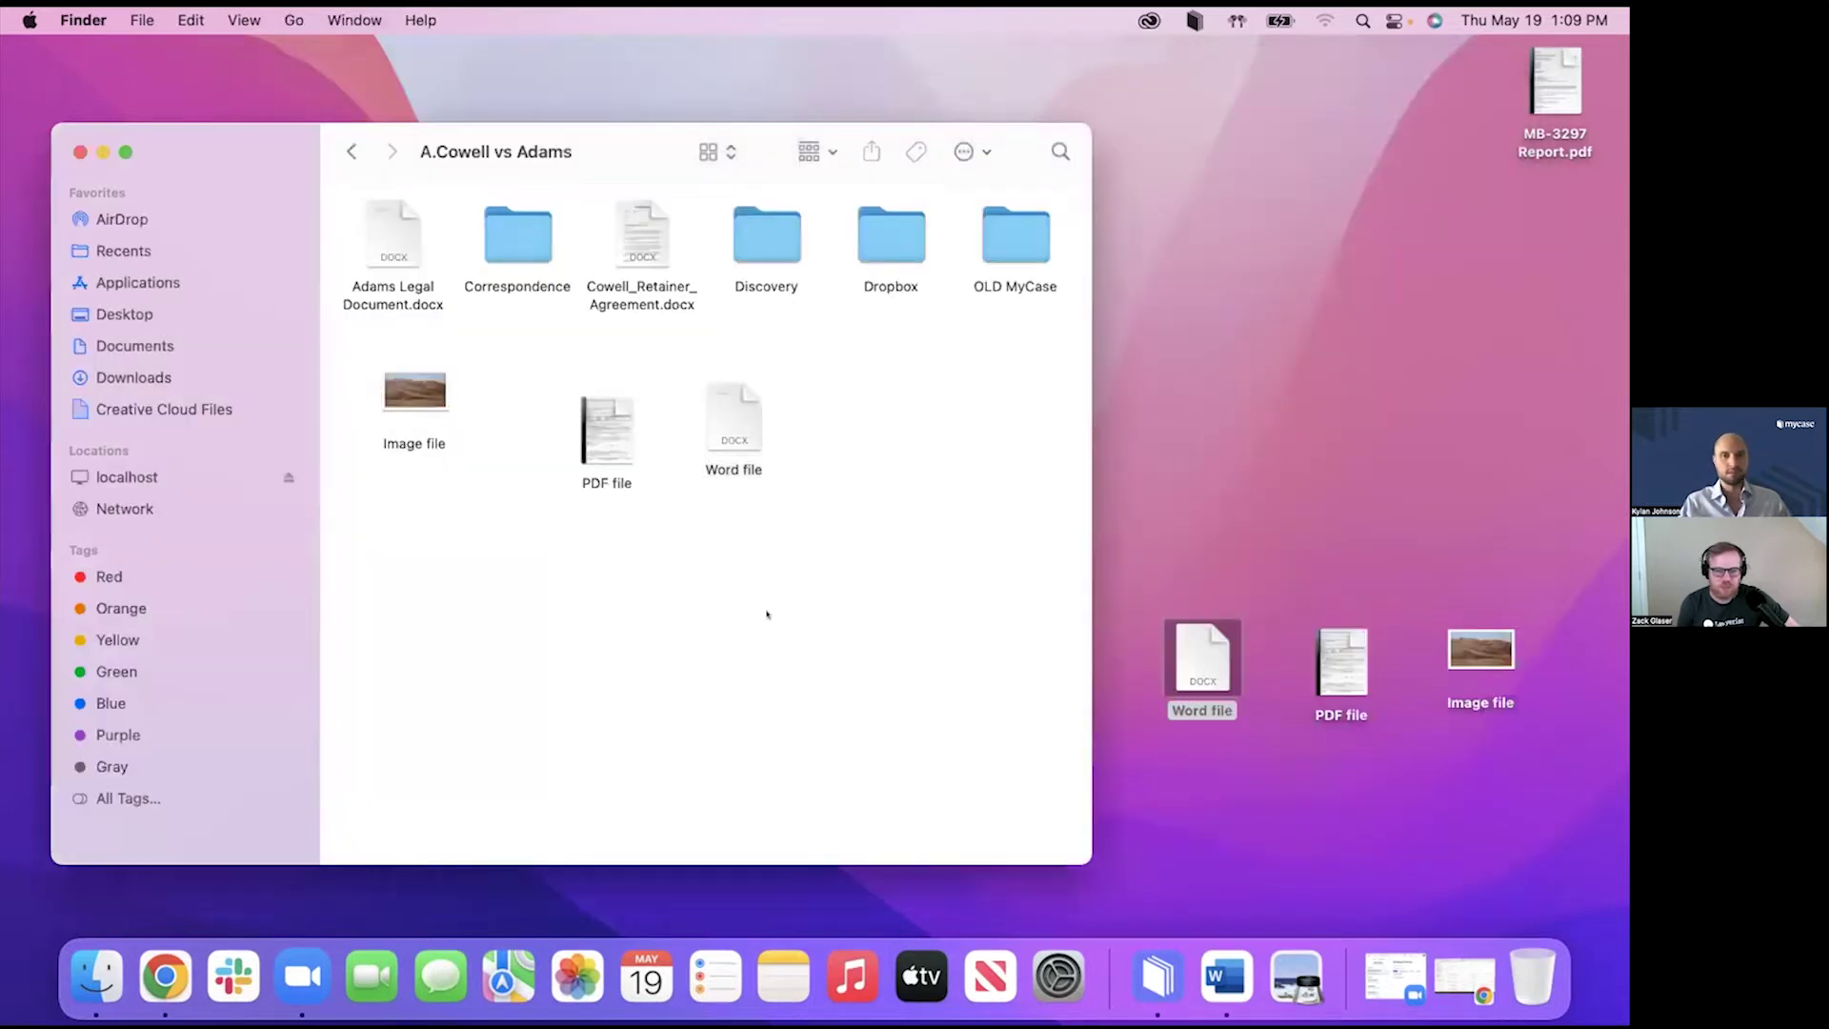
pyautogui.doubleClick(712, 435)
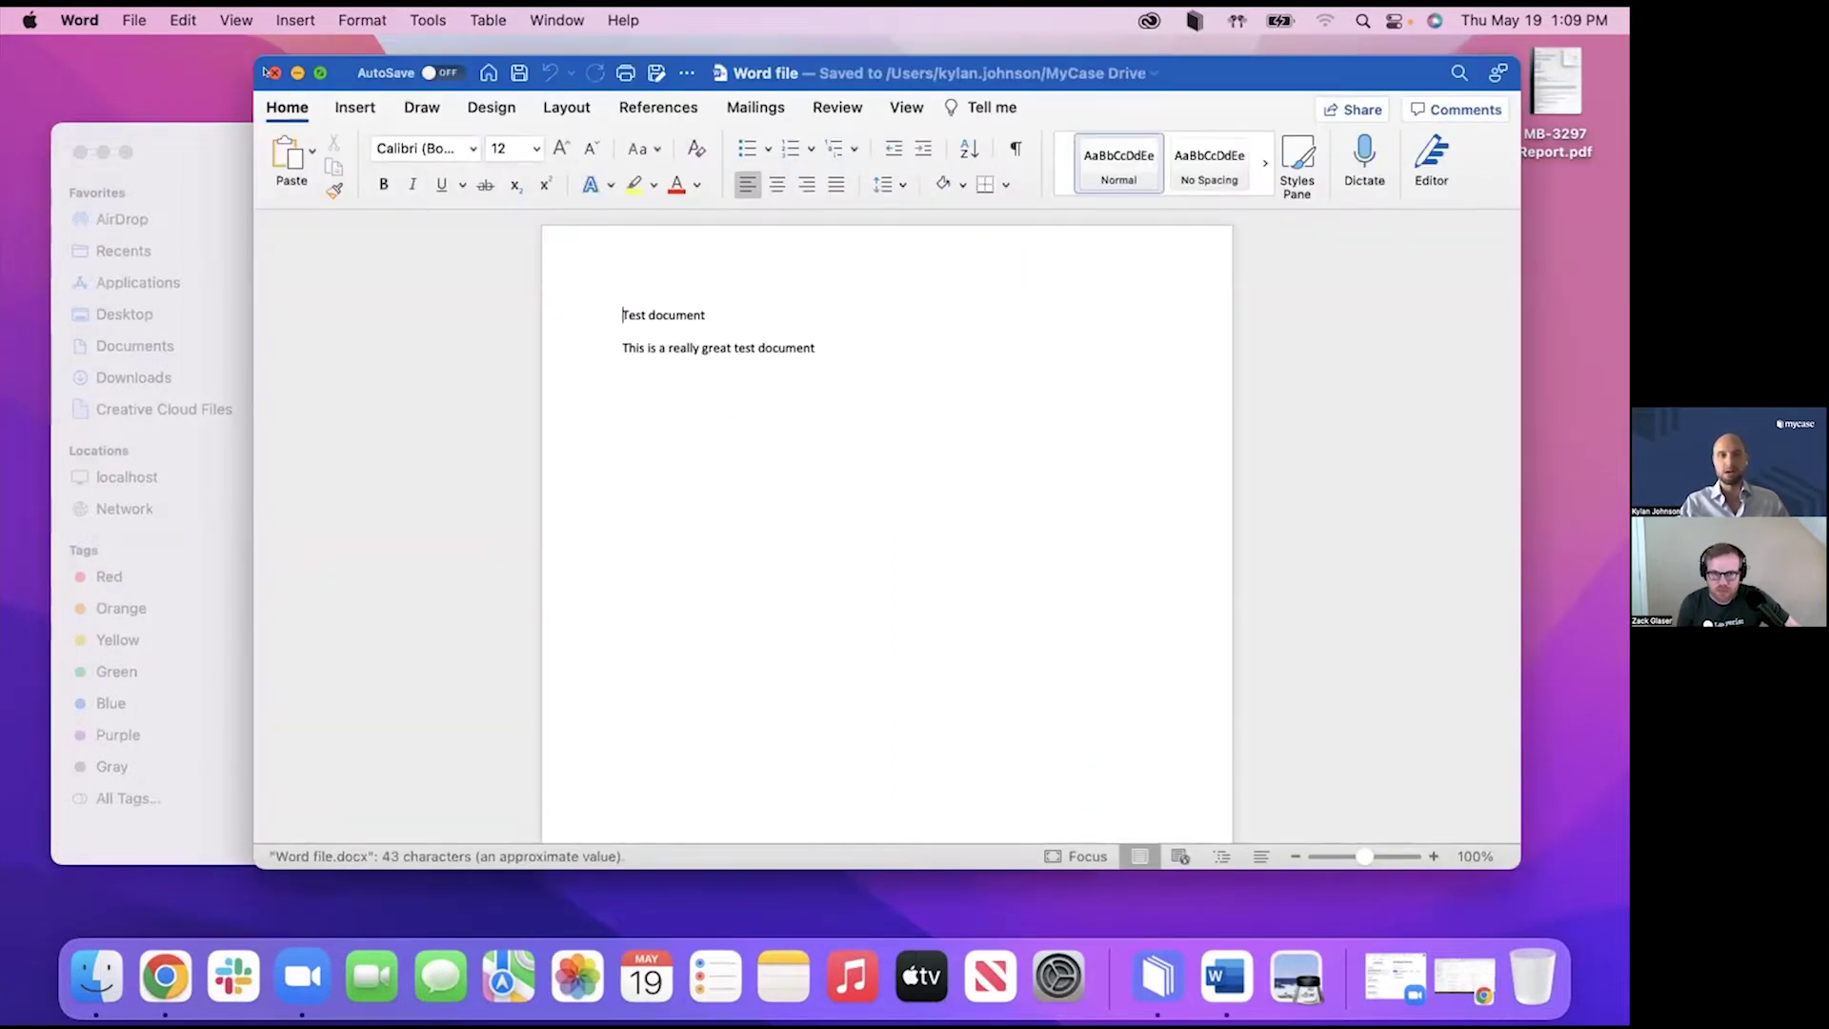
pyautogui.click(268, 72)
# Reload the case documents and view Word file.docx's version history showing two versions.
pyautogui.click(165, 975)
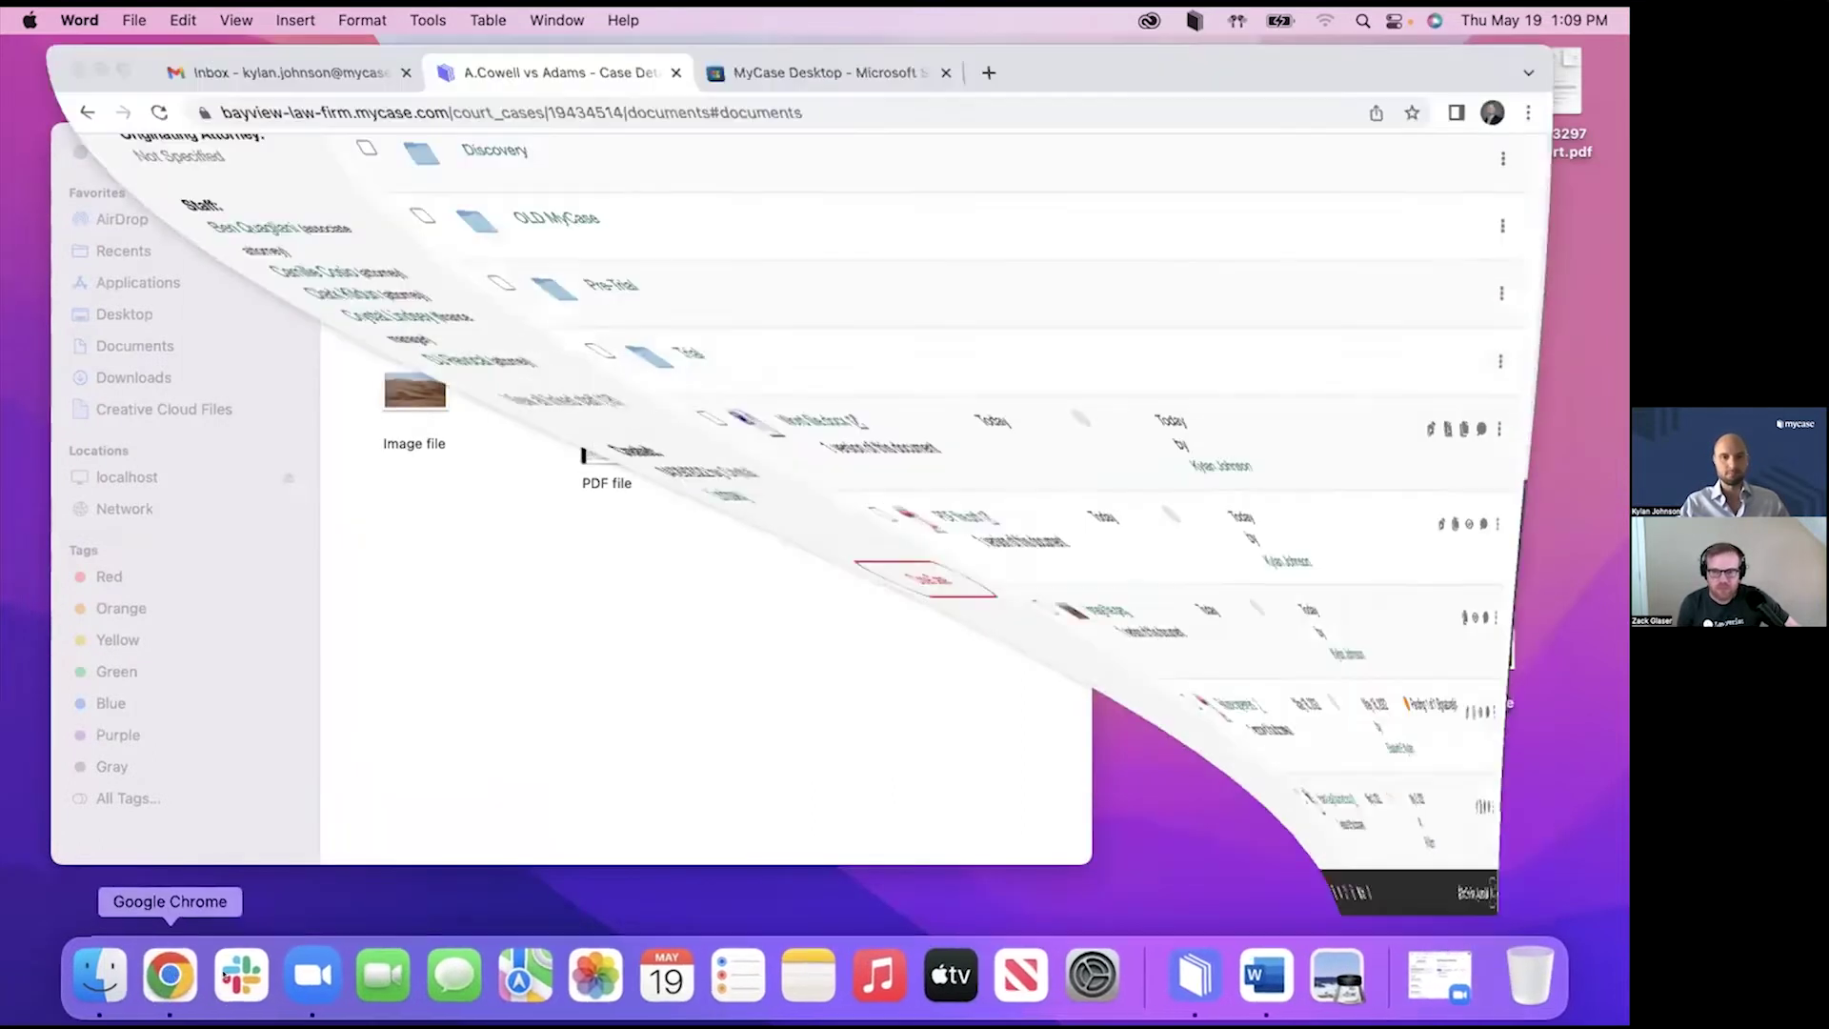
pyautogui.click(141, 113)
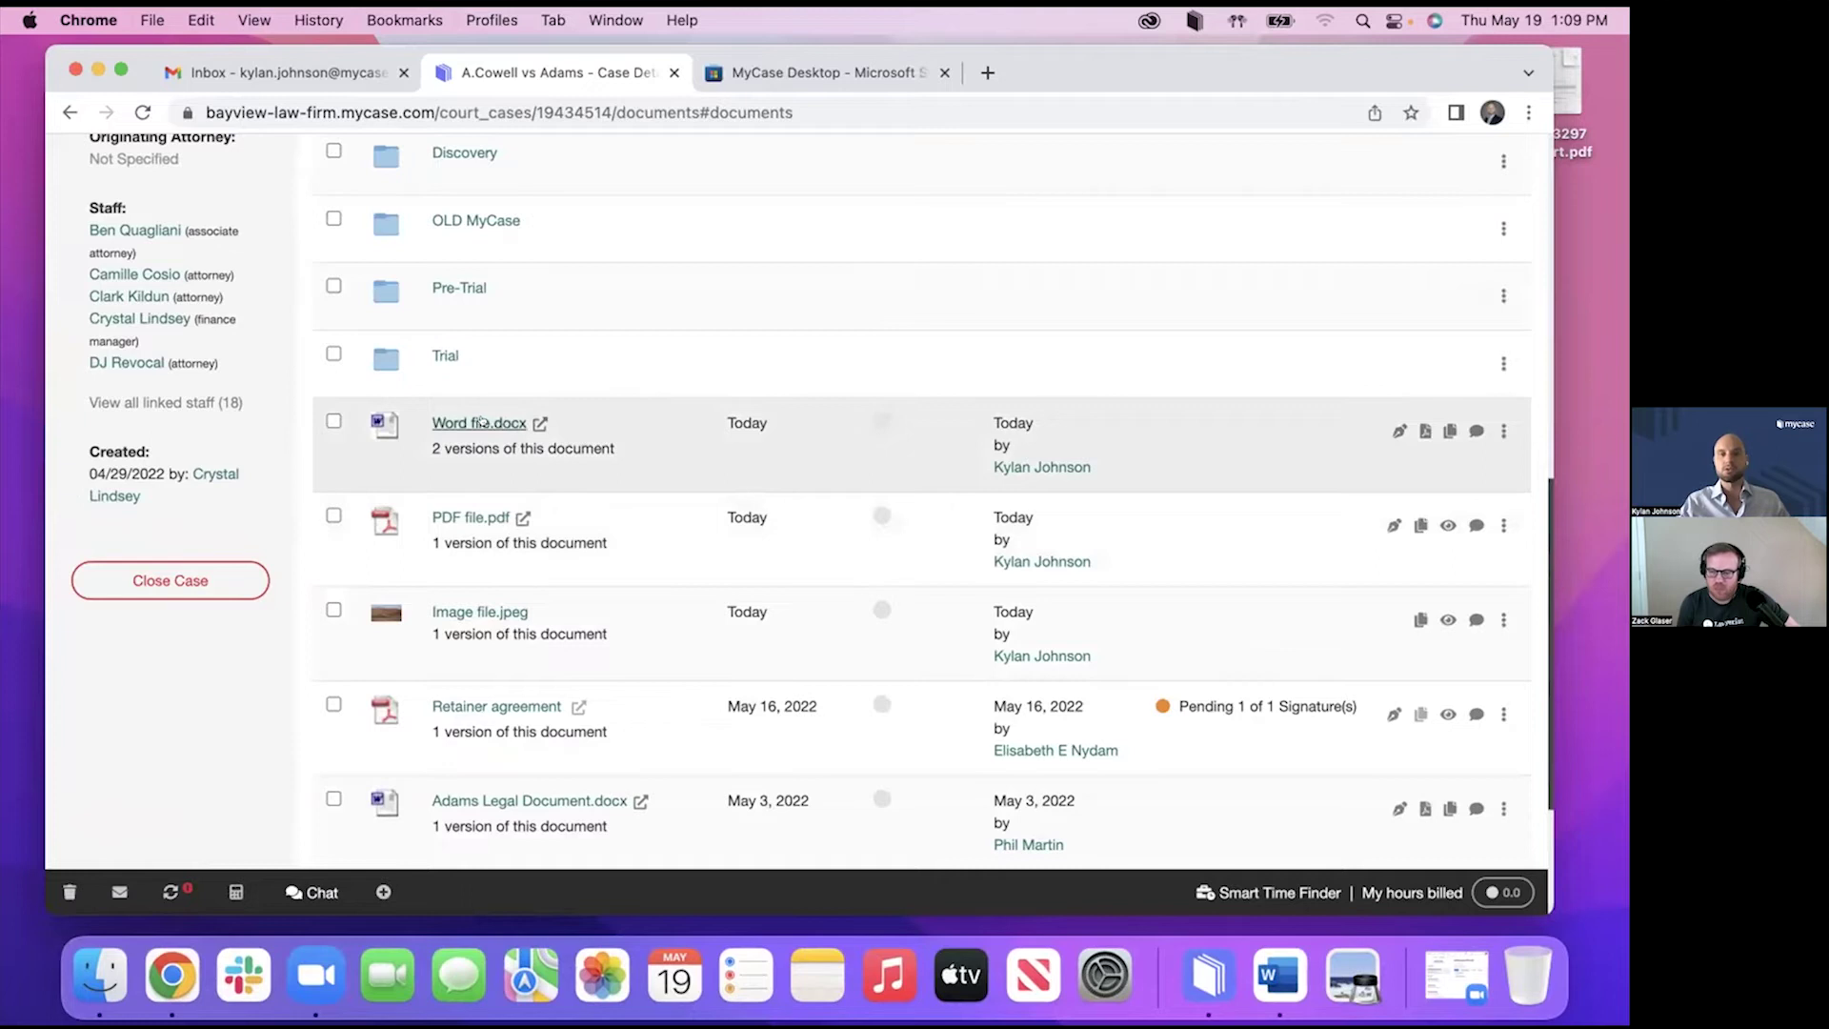
pyautogui.click(479, 423)
pyautogui.click(468, 476)
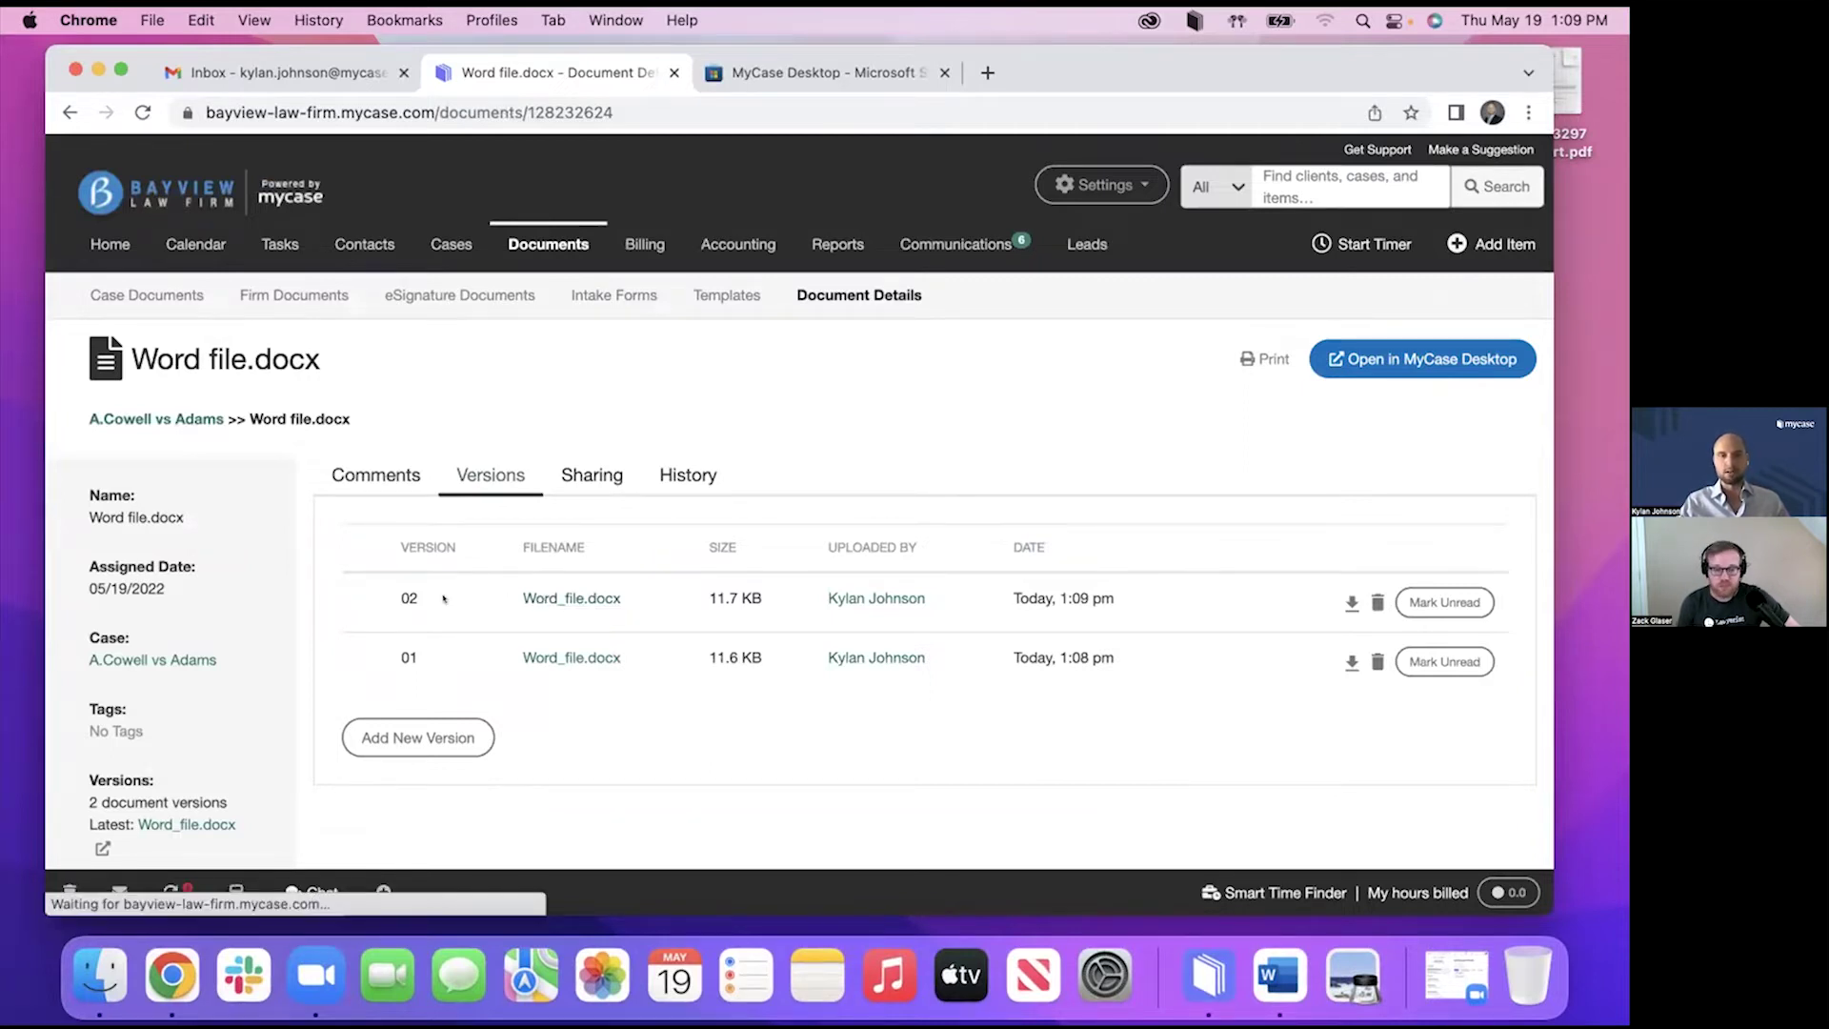
# Check the downloaded latest version in Word, close it, and minimize Chrome.
pyautogui.click(149, 869)
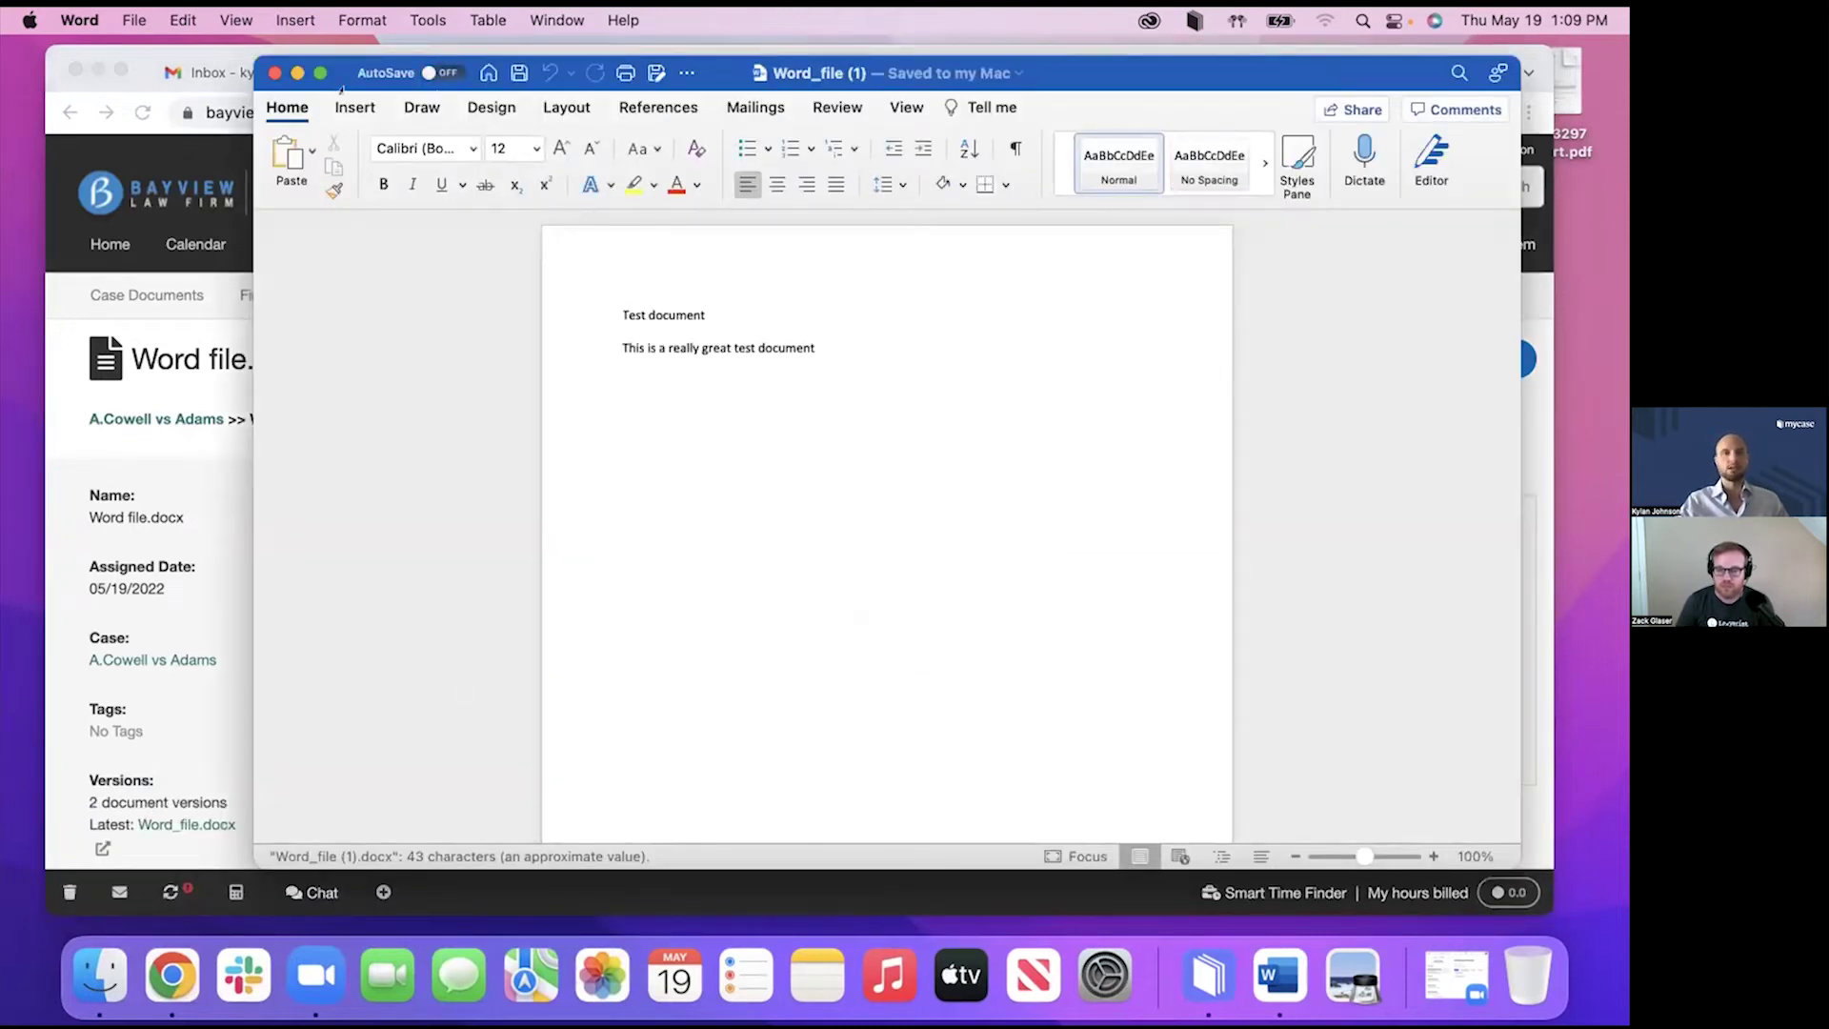
pyautogui.click(273, 73)
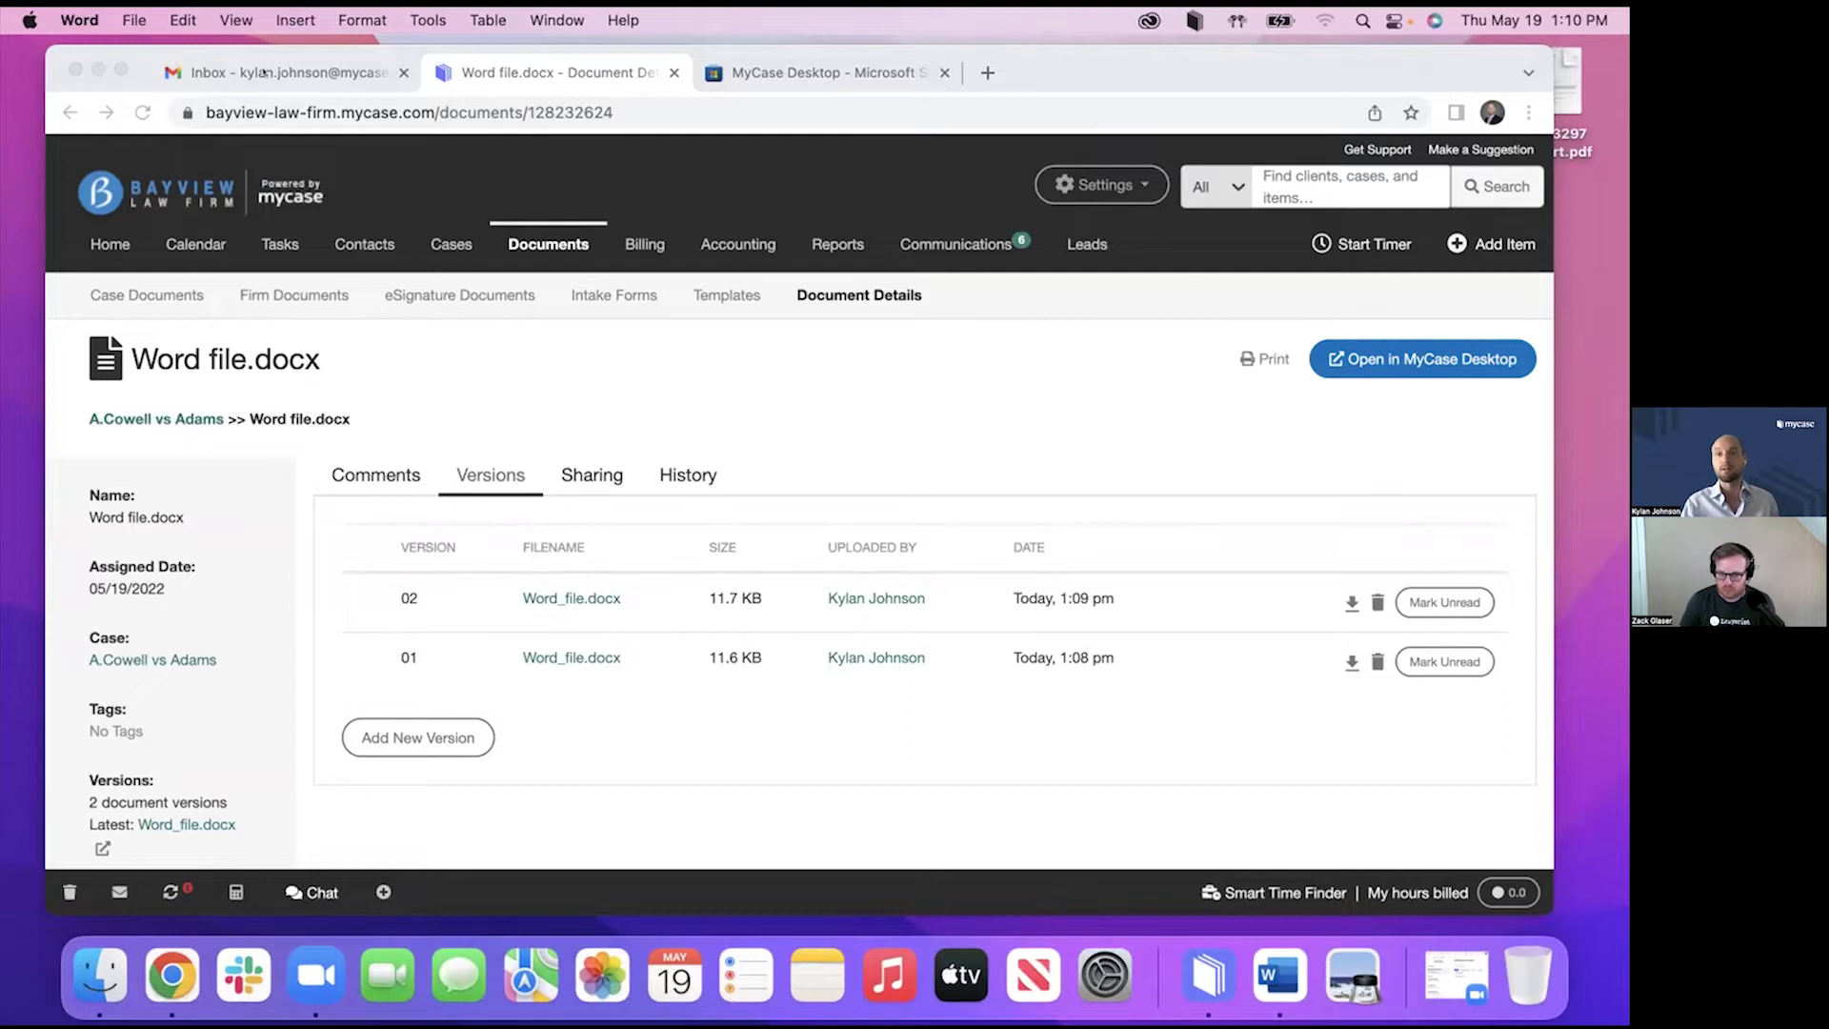
pyautogui.click(97, 69)
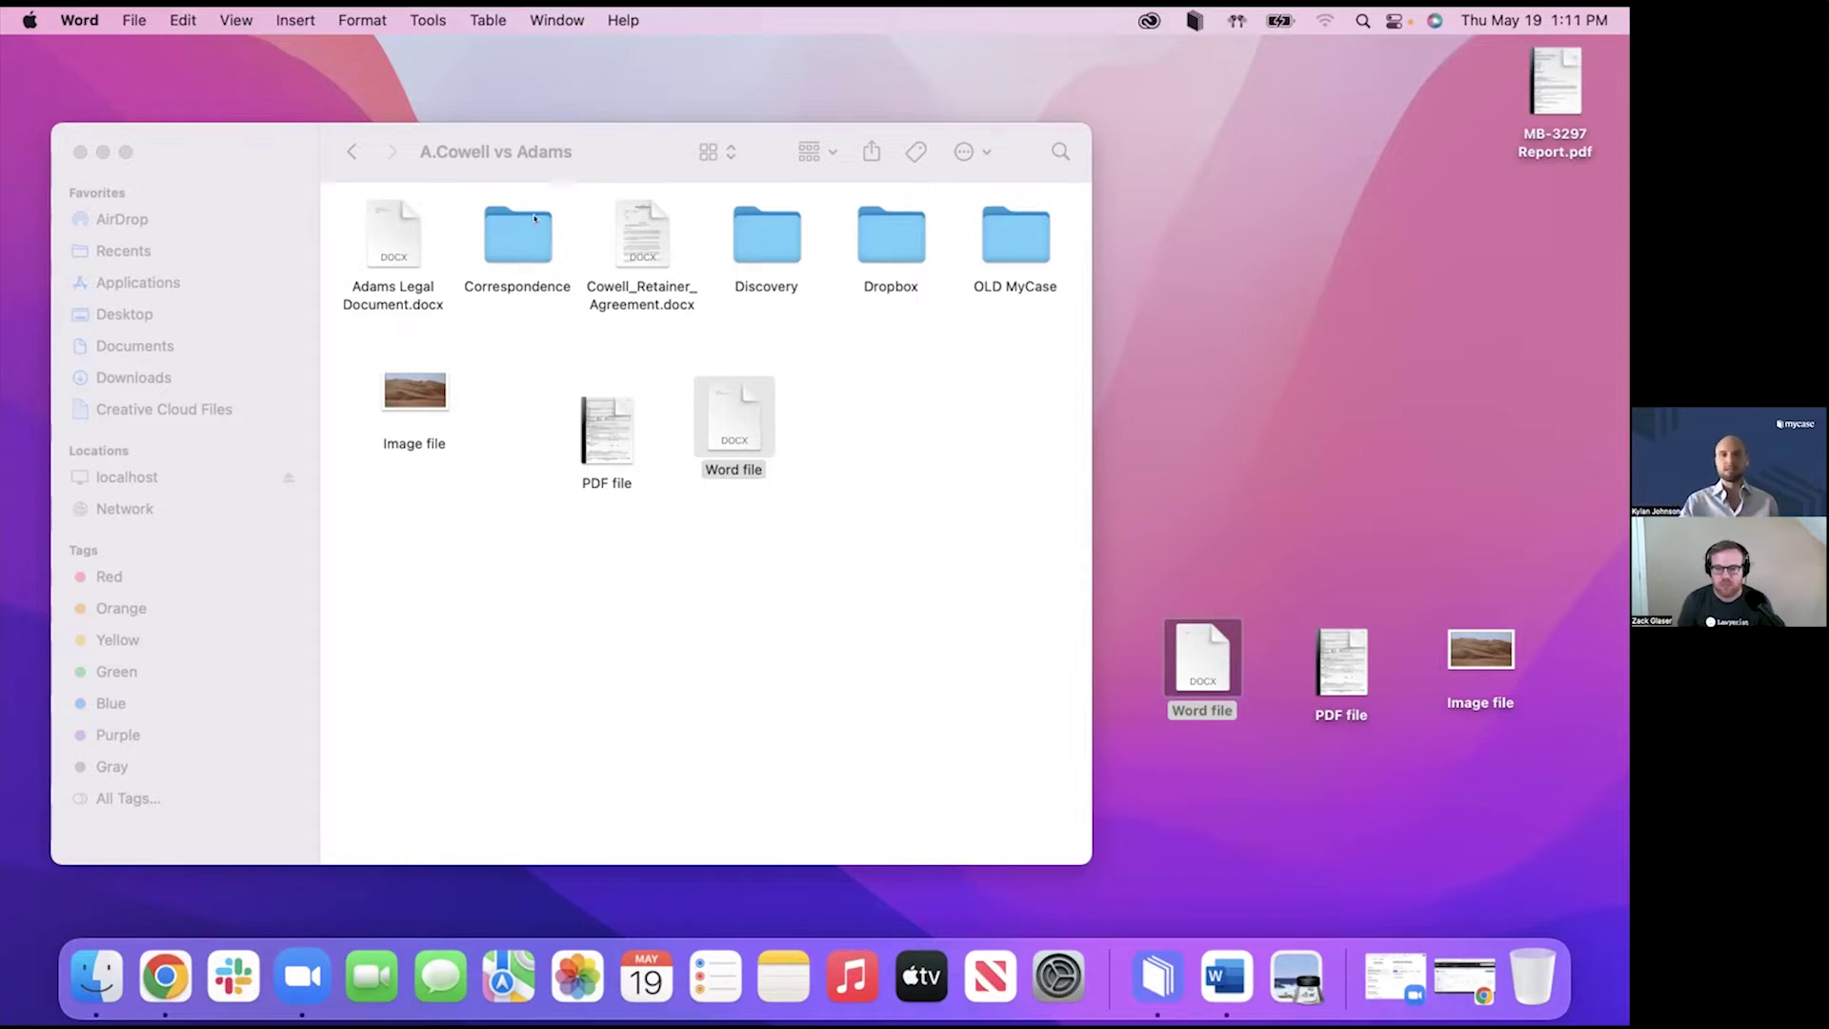
# Move Word file onto the Discovery folder in Finder and open Discovery to show it there.
pyautogui.hscroll(2, 550, 250)
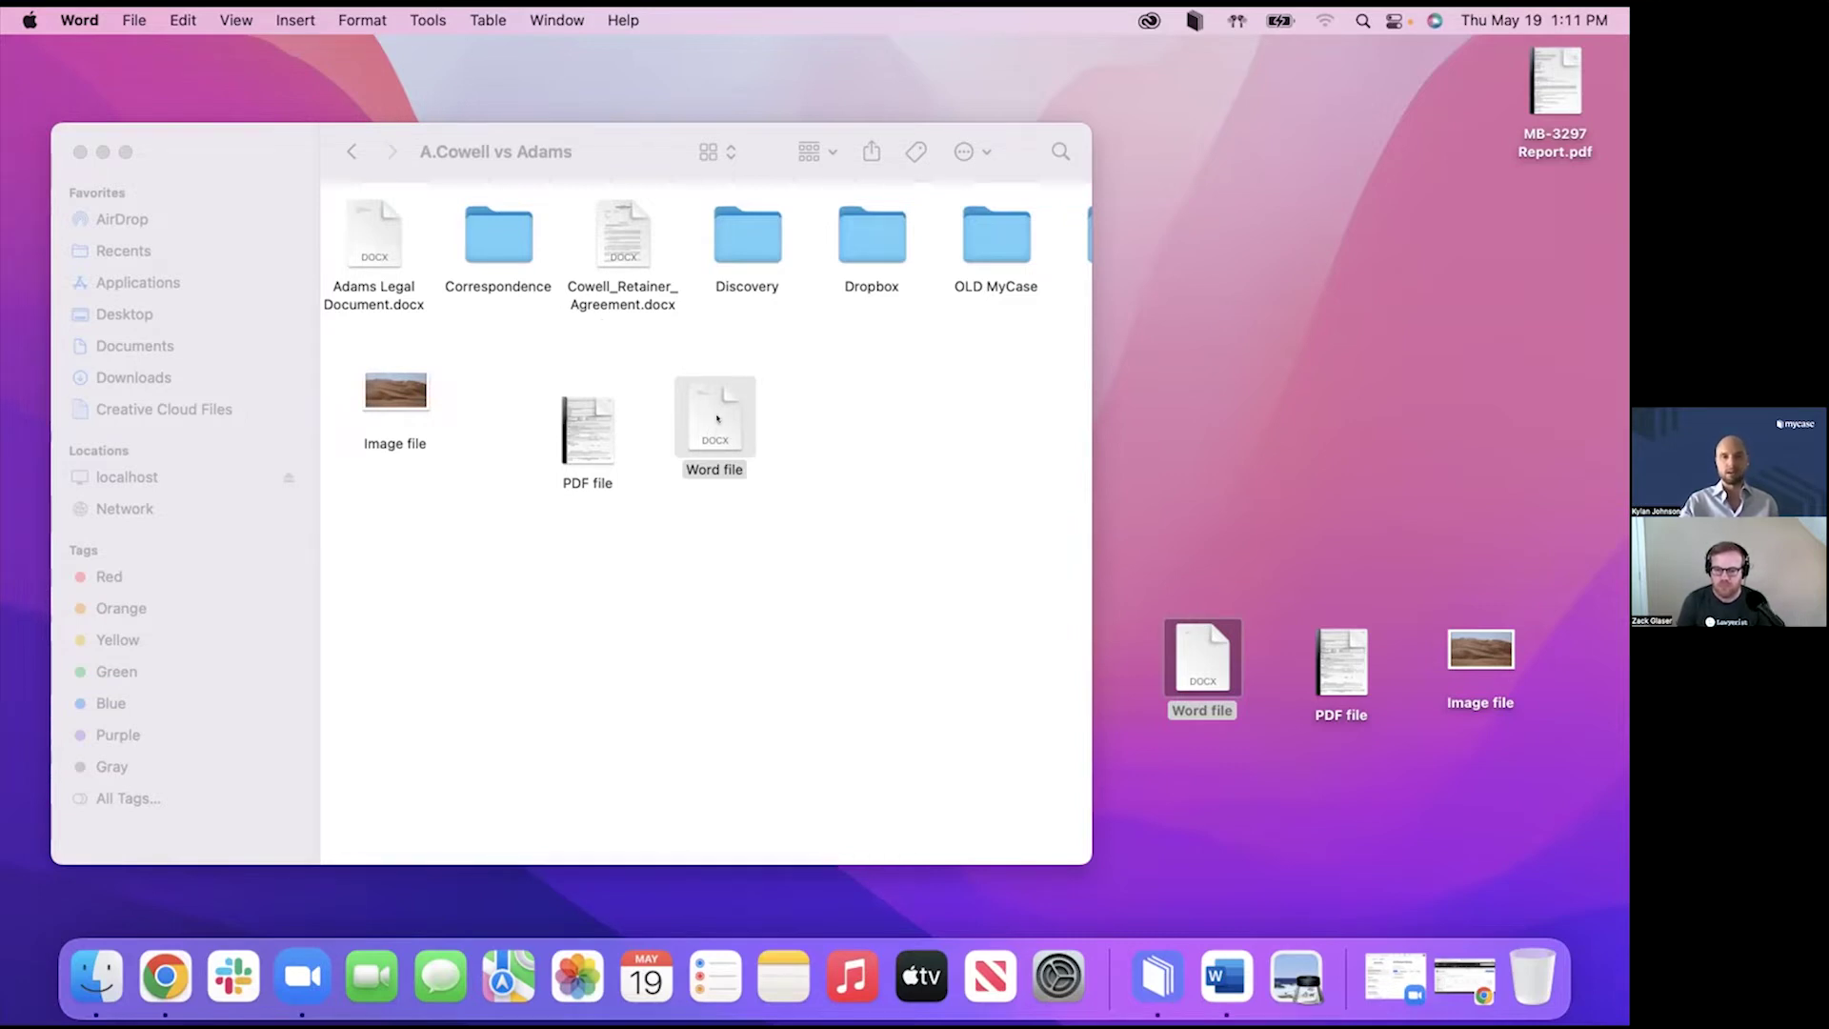
pyautogui.moveTo(717, 416); pyautogui.dragTo(748, 238)
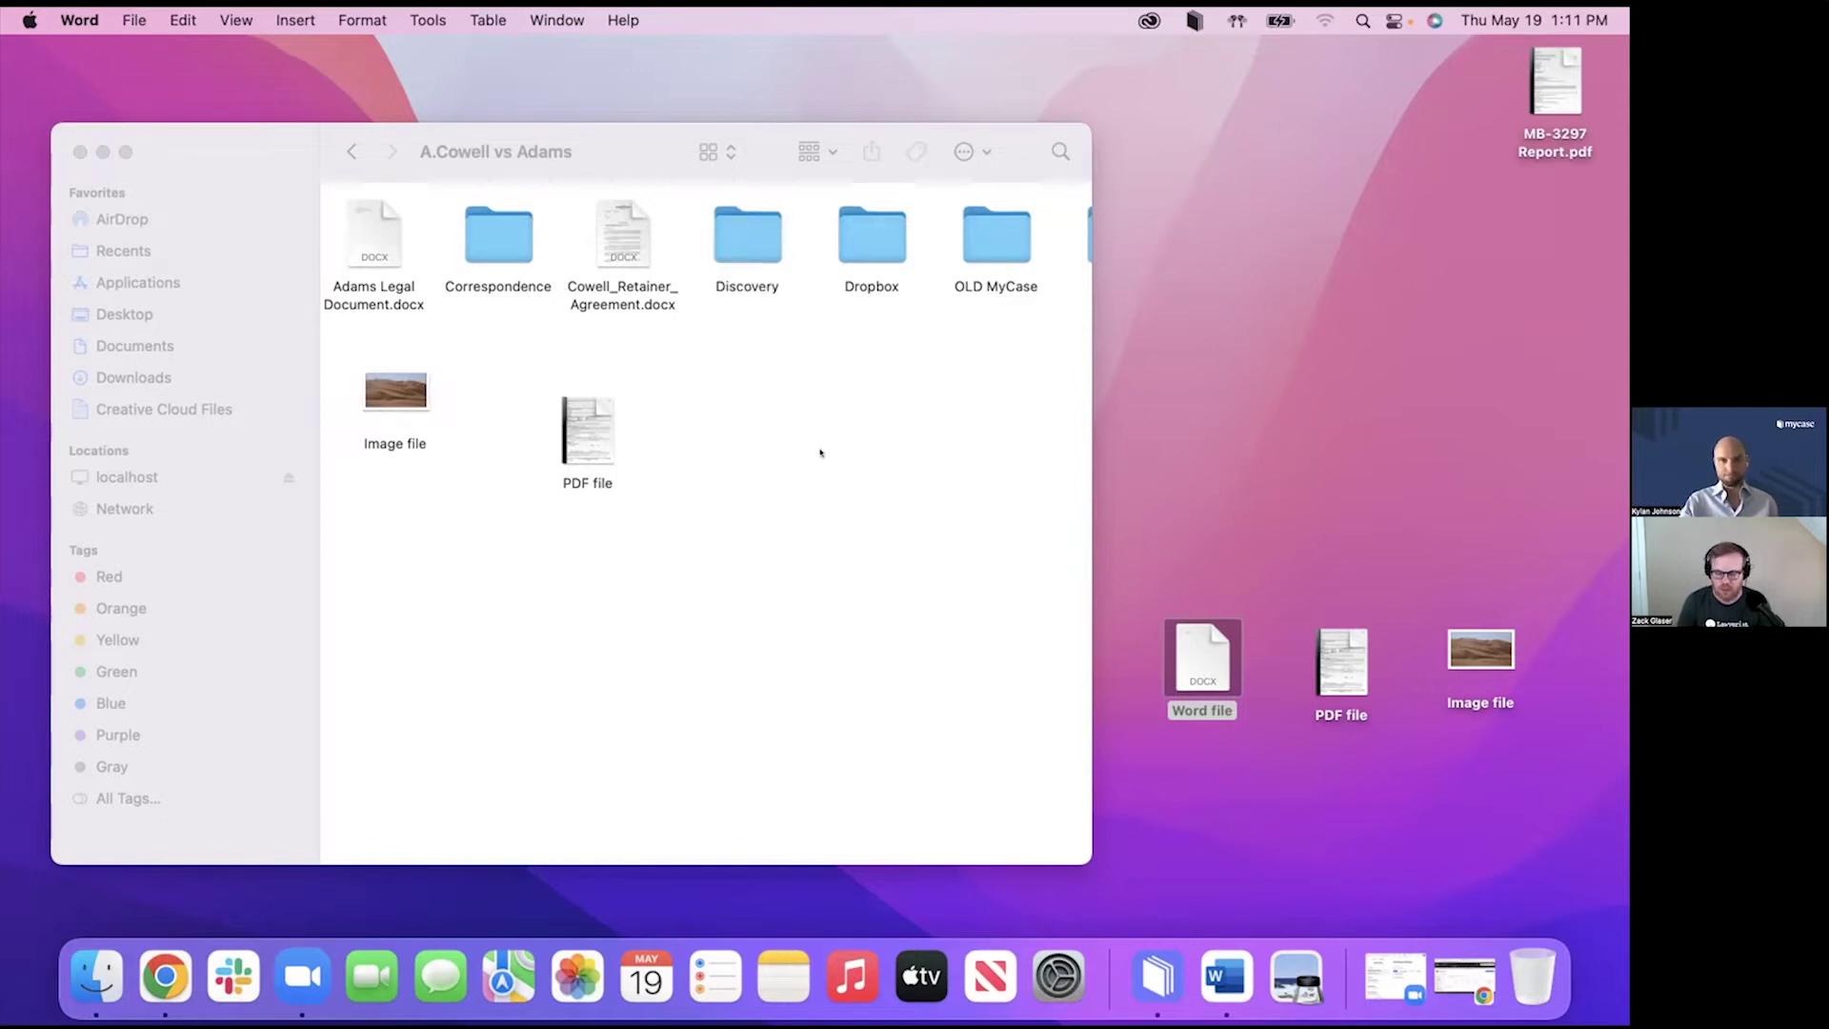
pyautogui.click(748, 267)
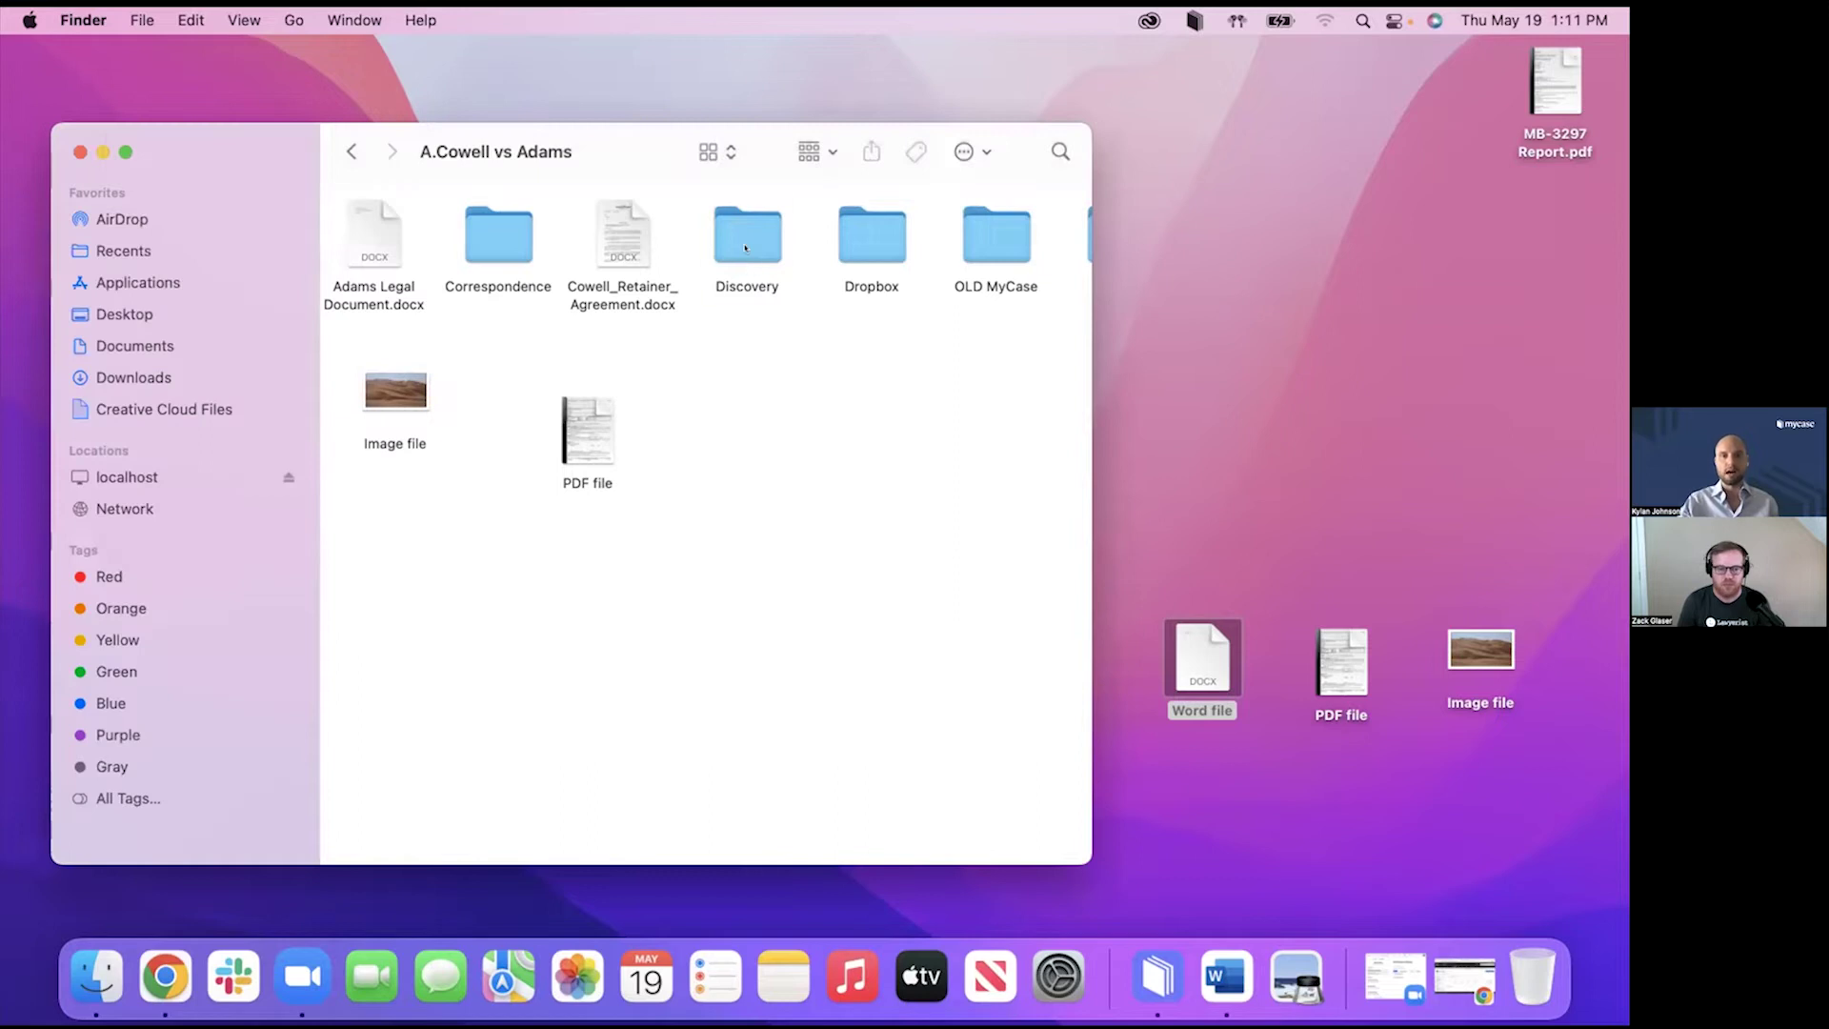
pyautogui.doubleClick(745, 248)
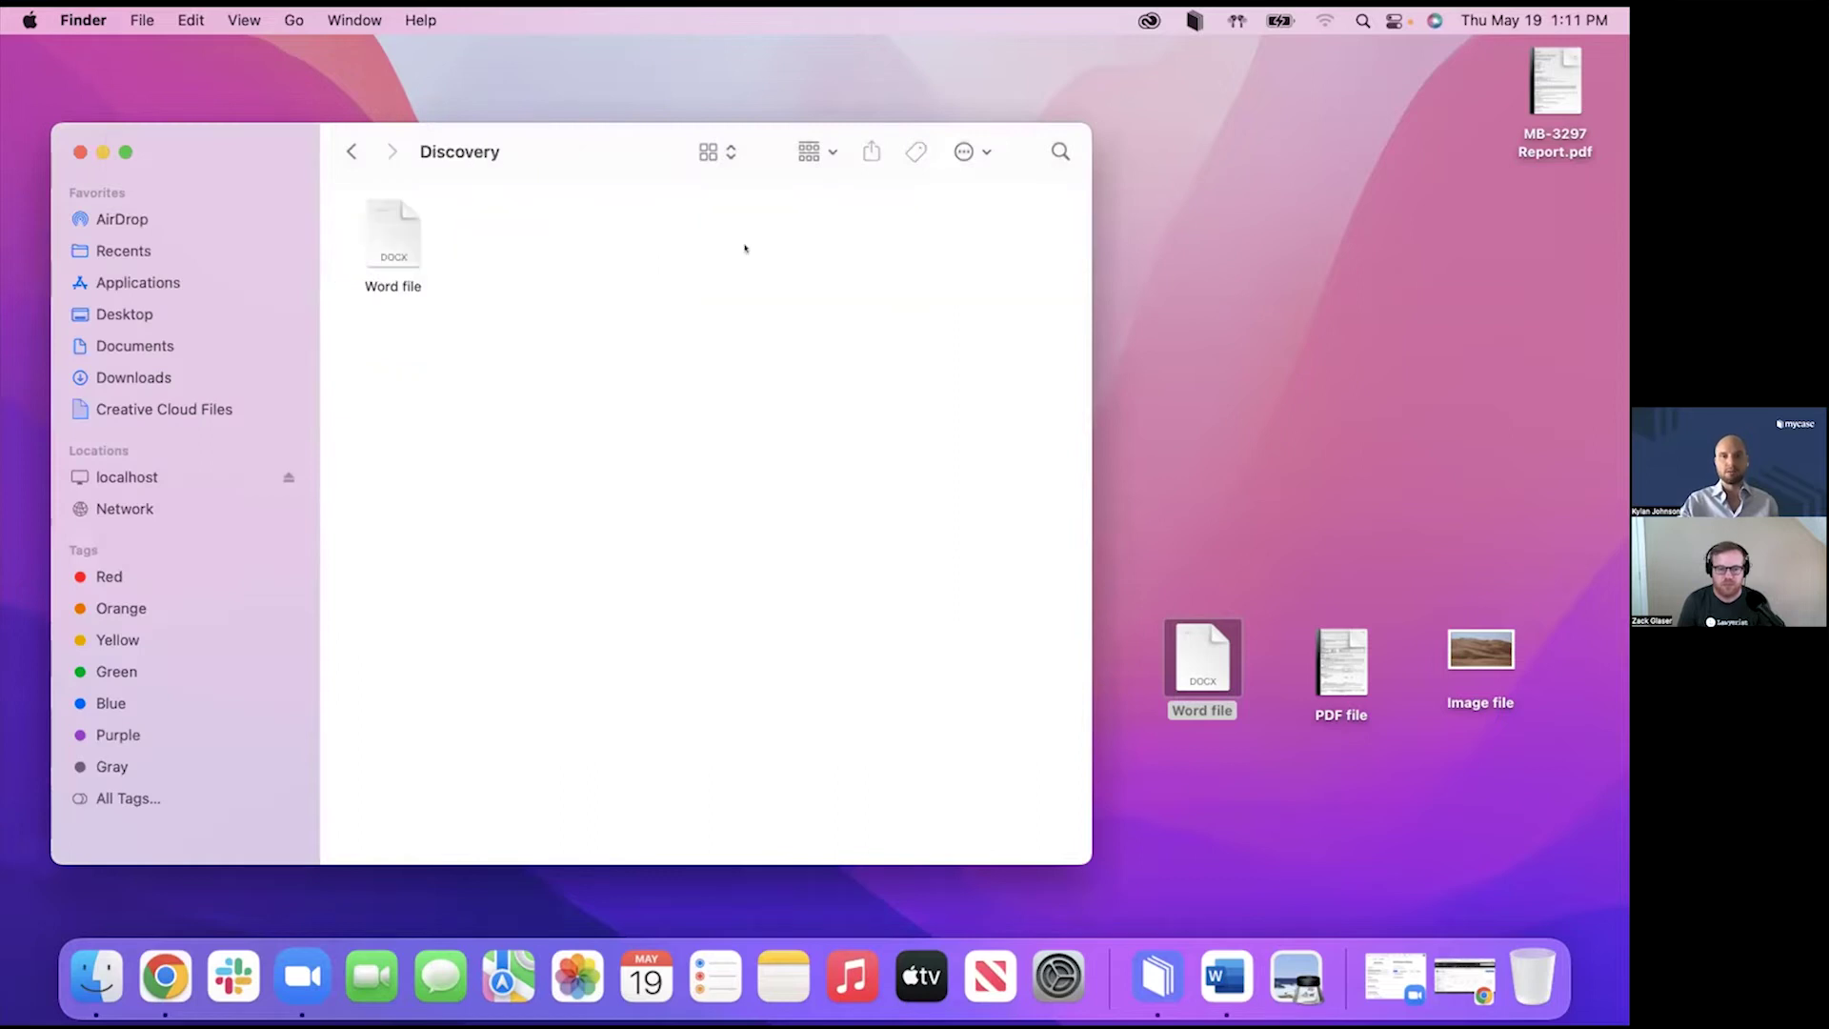
pyautogui.click(165, 975)
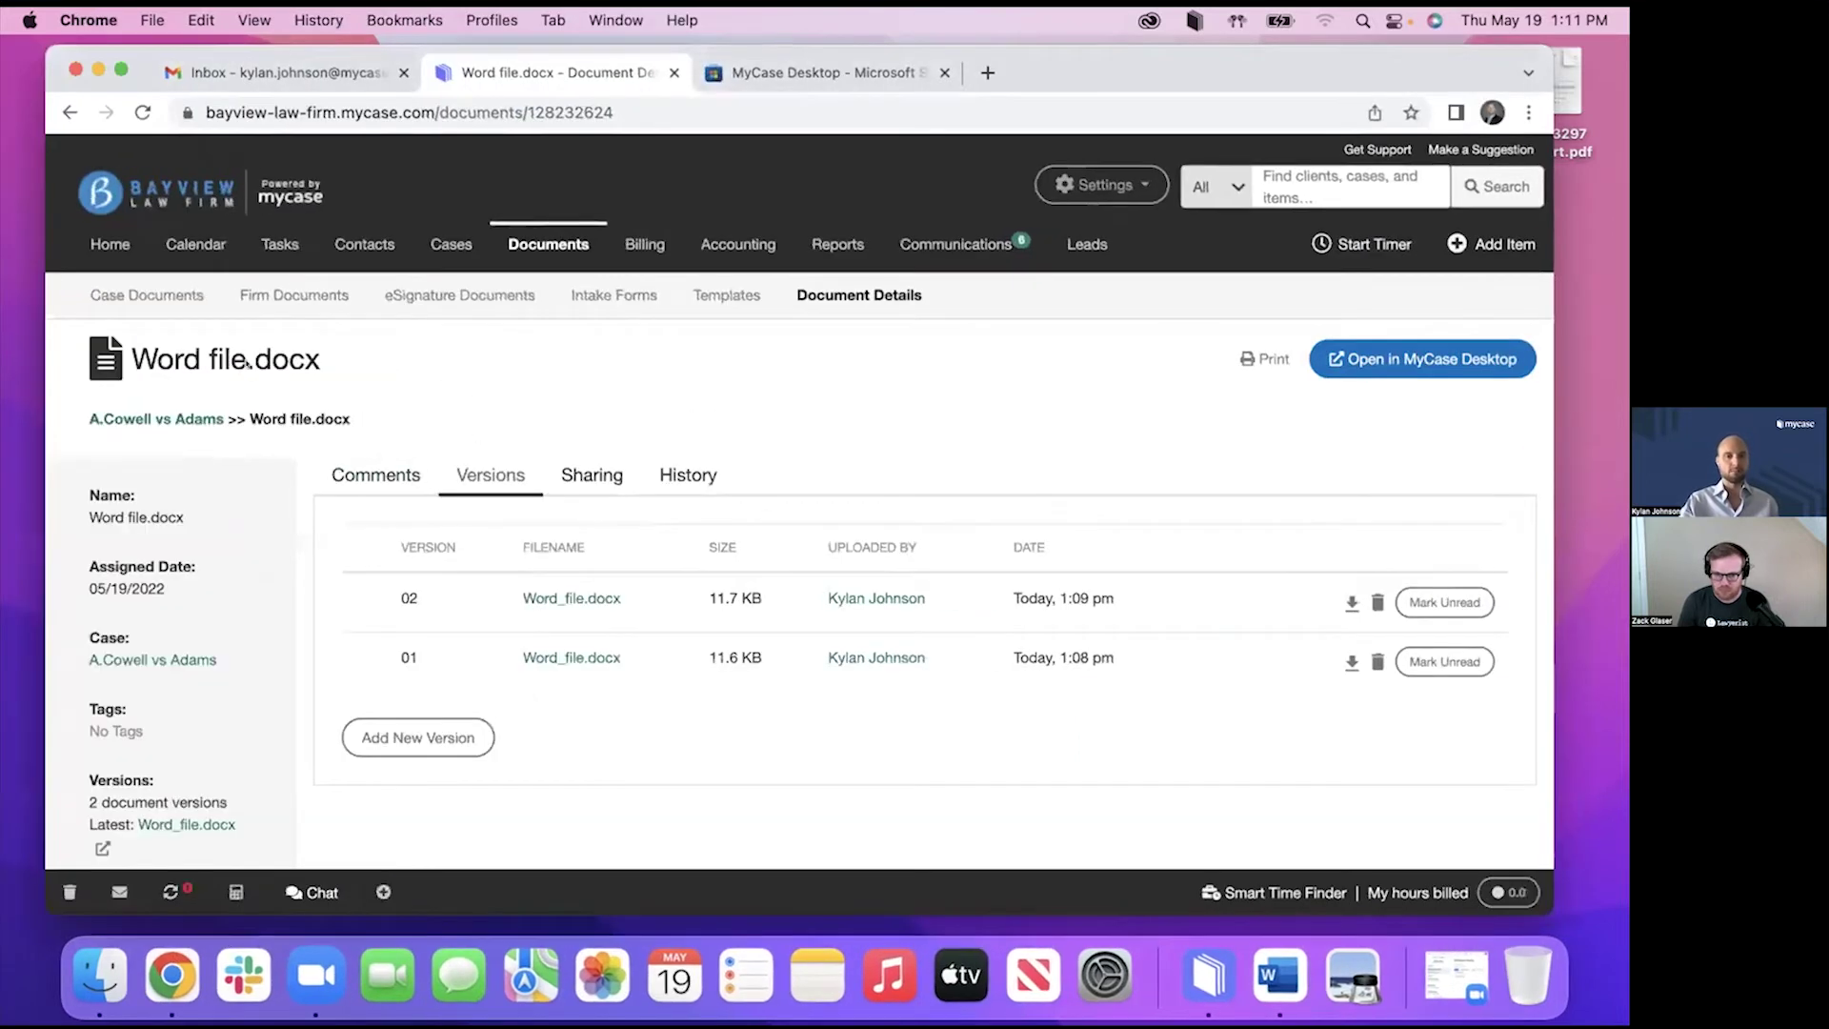
# Go back to the case documents, where Word file.docx is gone from the top level, and open Discovery.
pyautogui.click(69, 111)
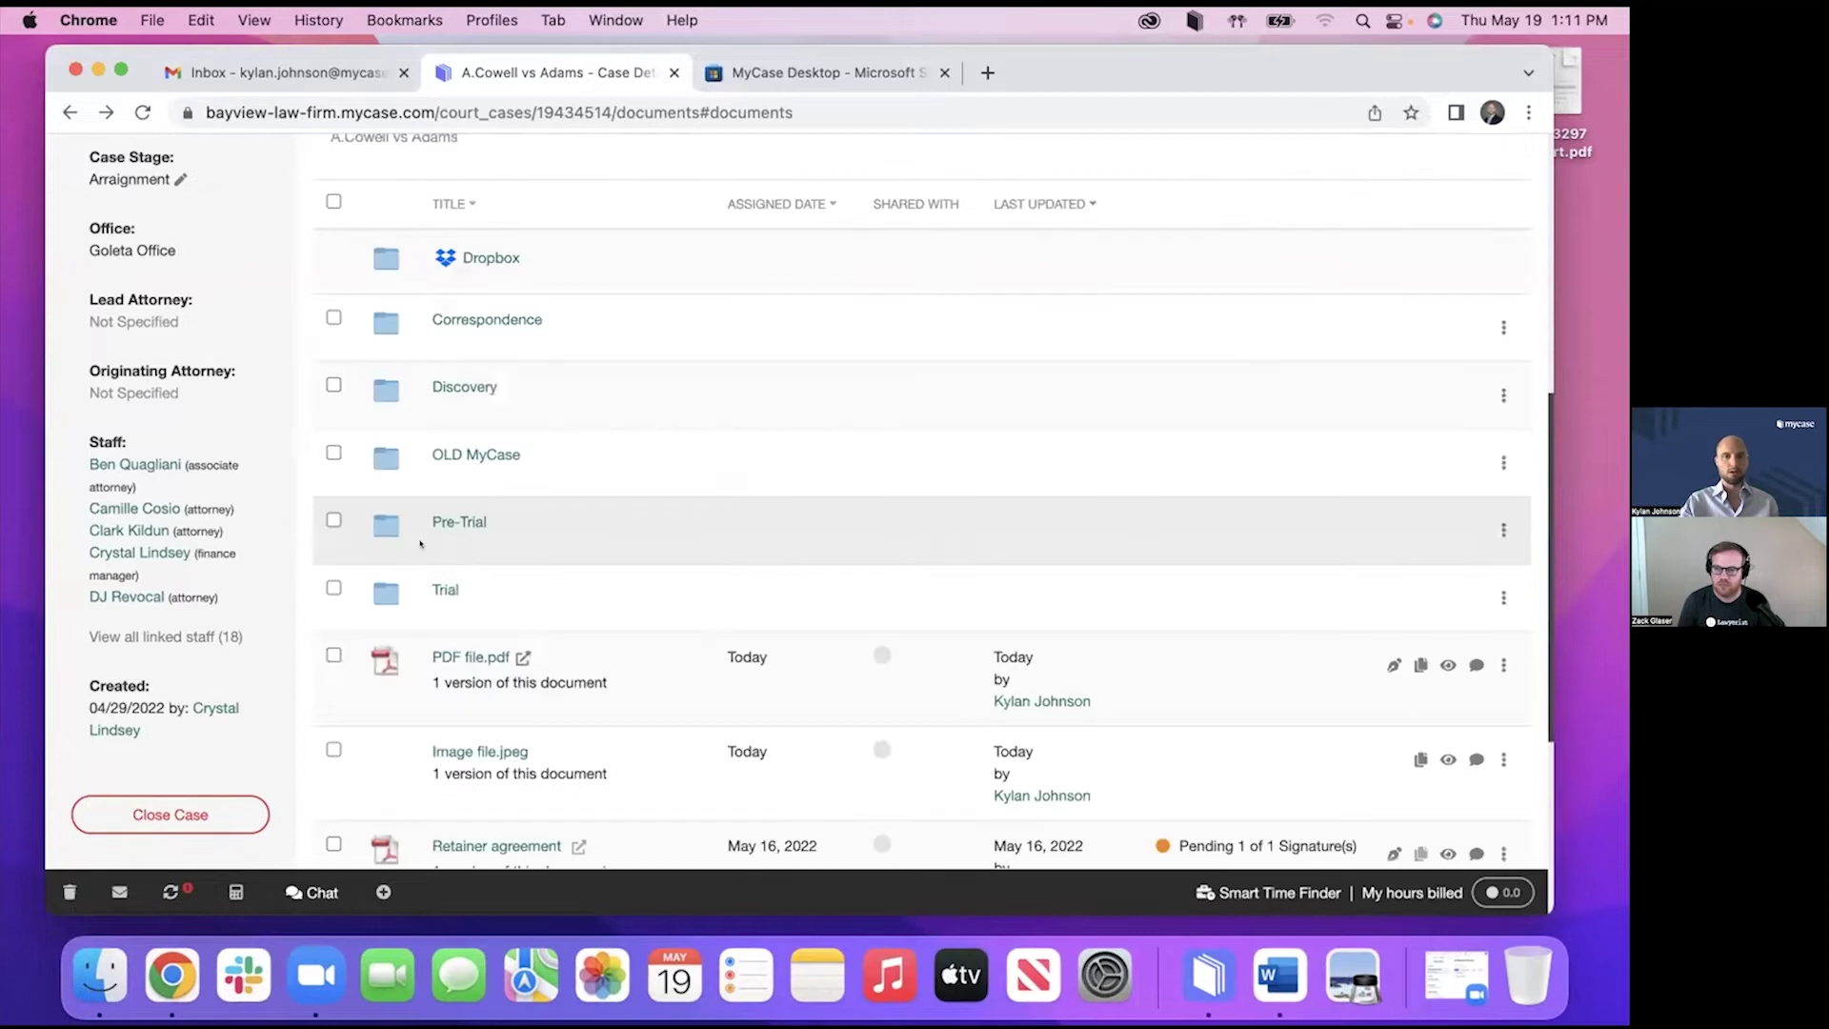
pyautogui.scroll(-4, 573, 544)
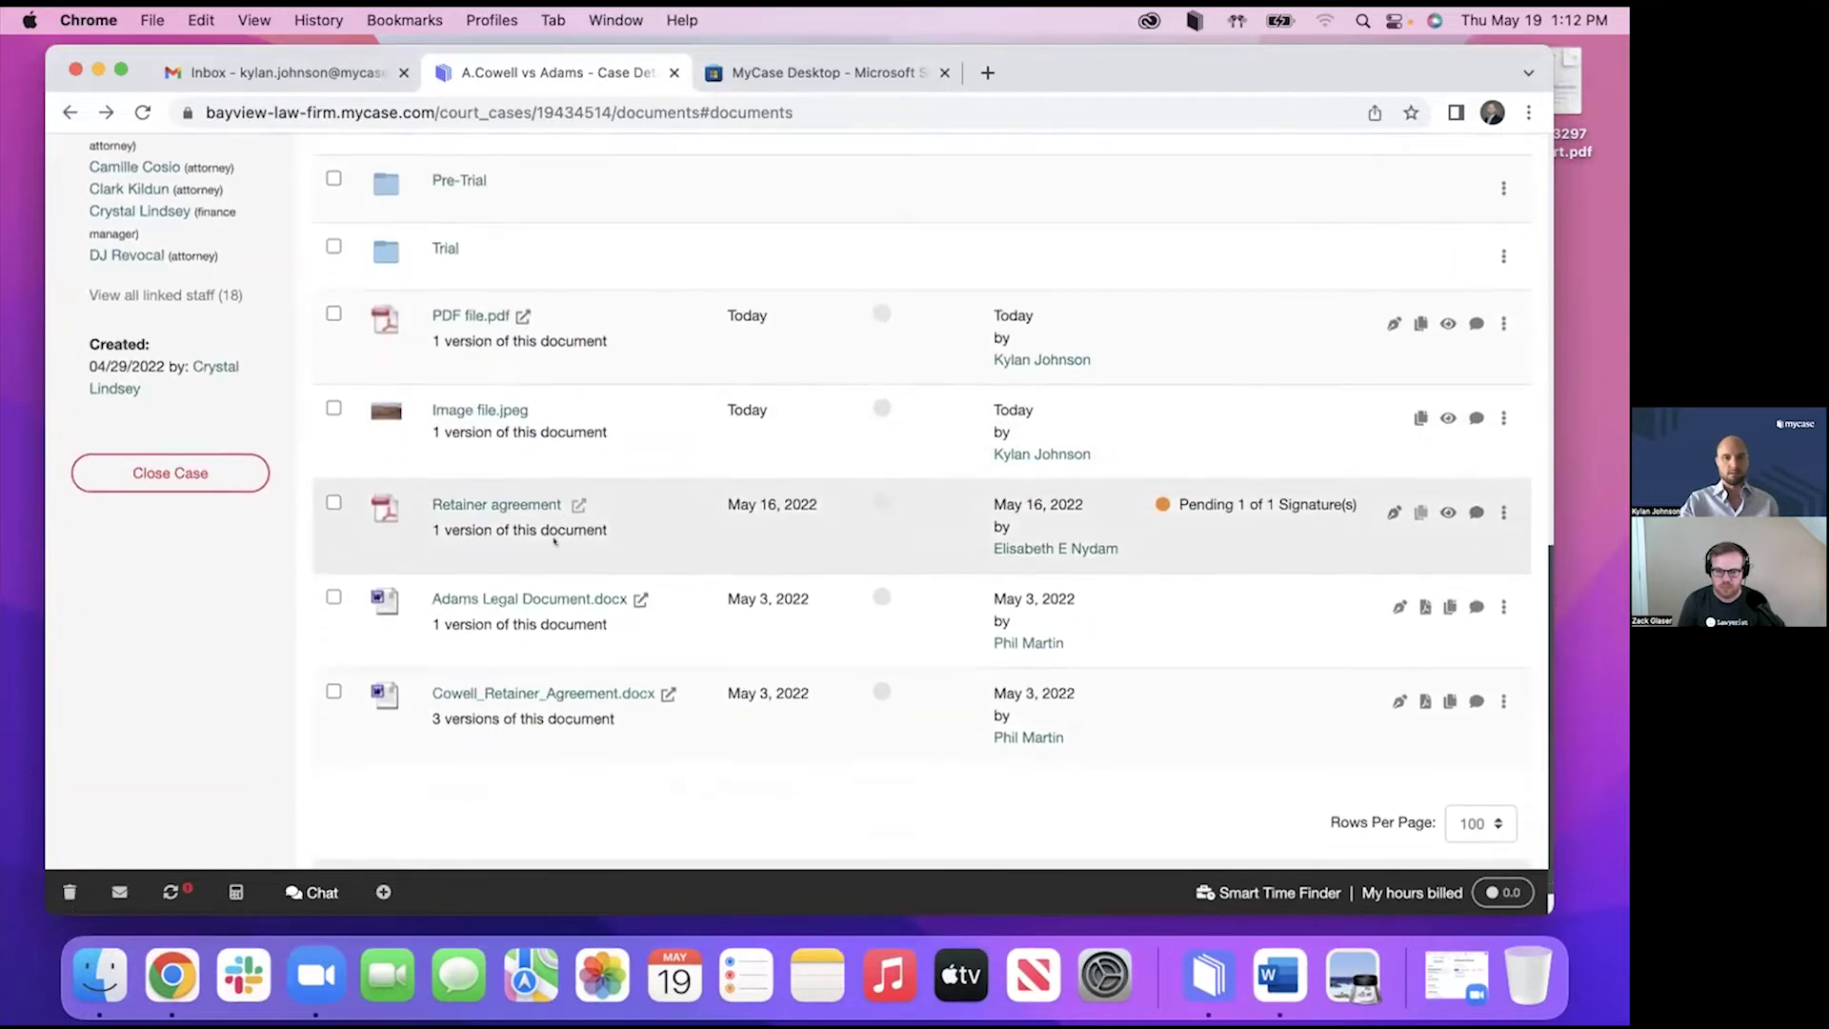
pyautogui.scroll(2, 533, 515)
pyautogui.scroll(4, 512, 487)
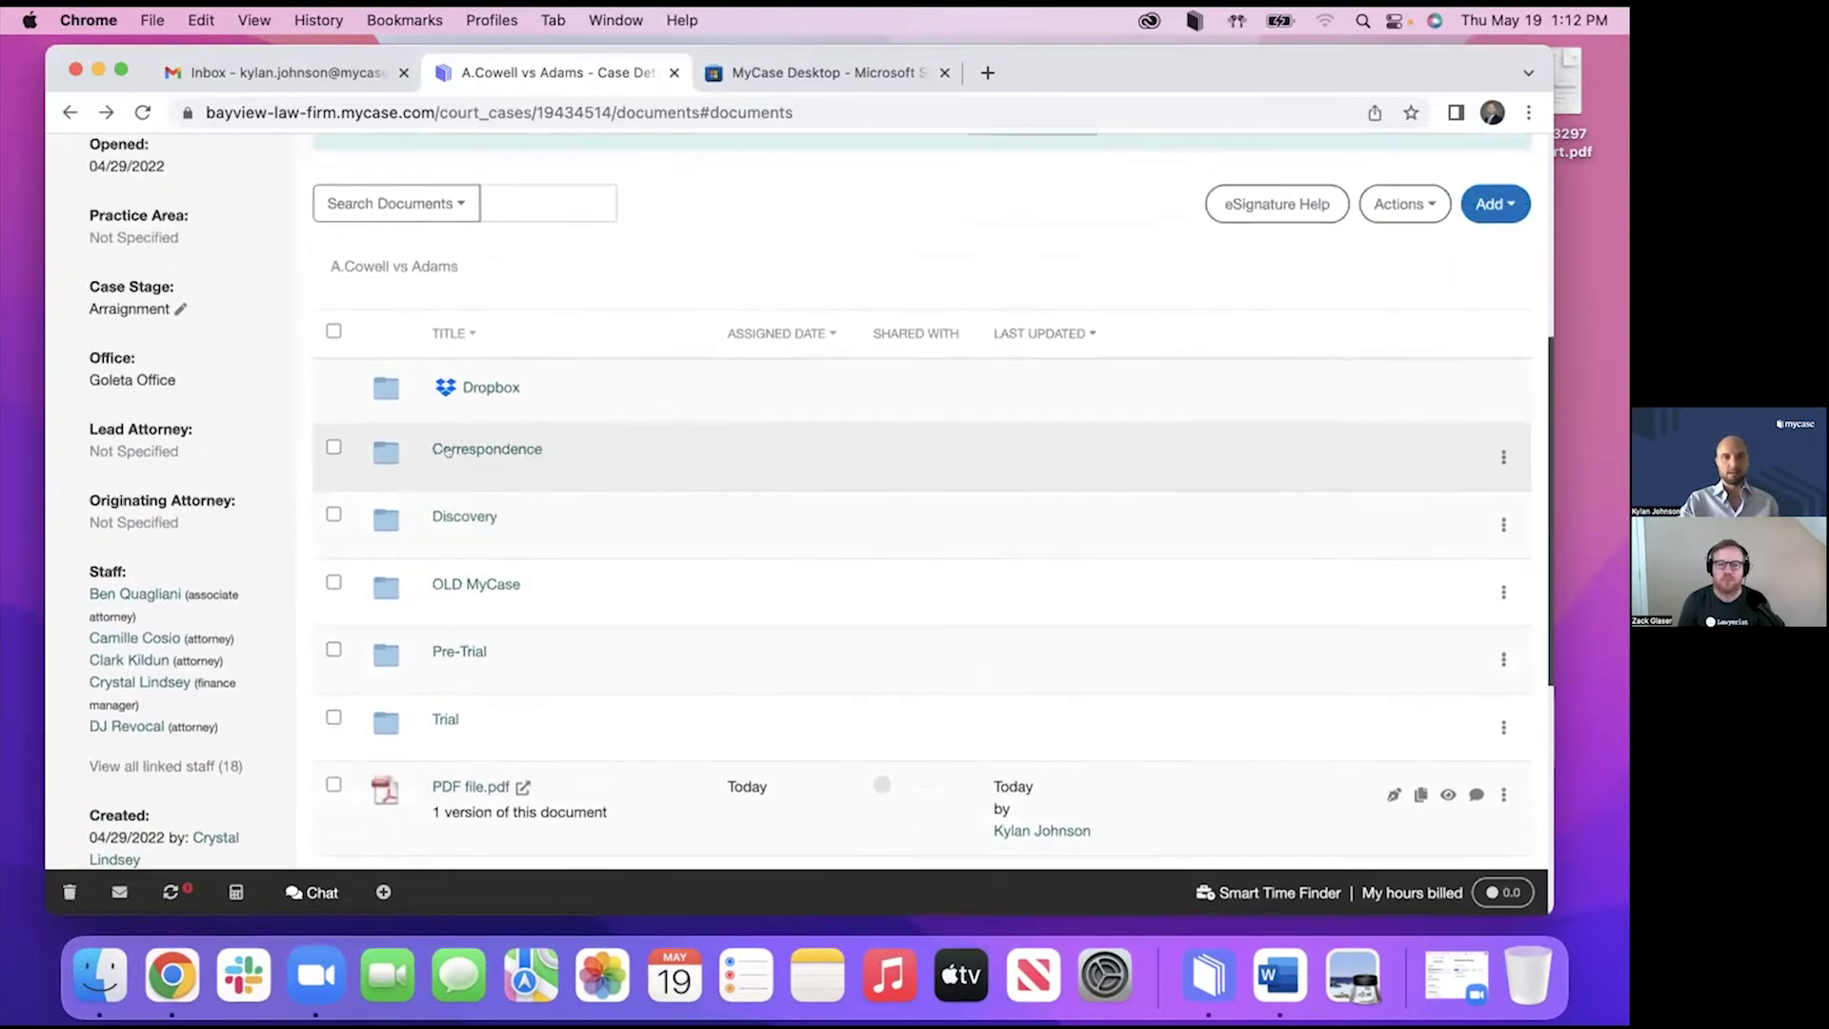
pyautogui.click(438, 520)
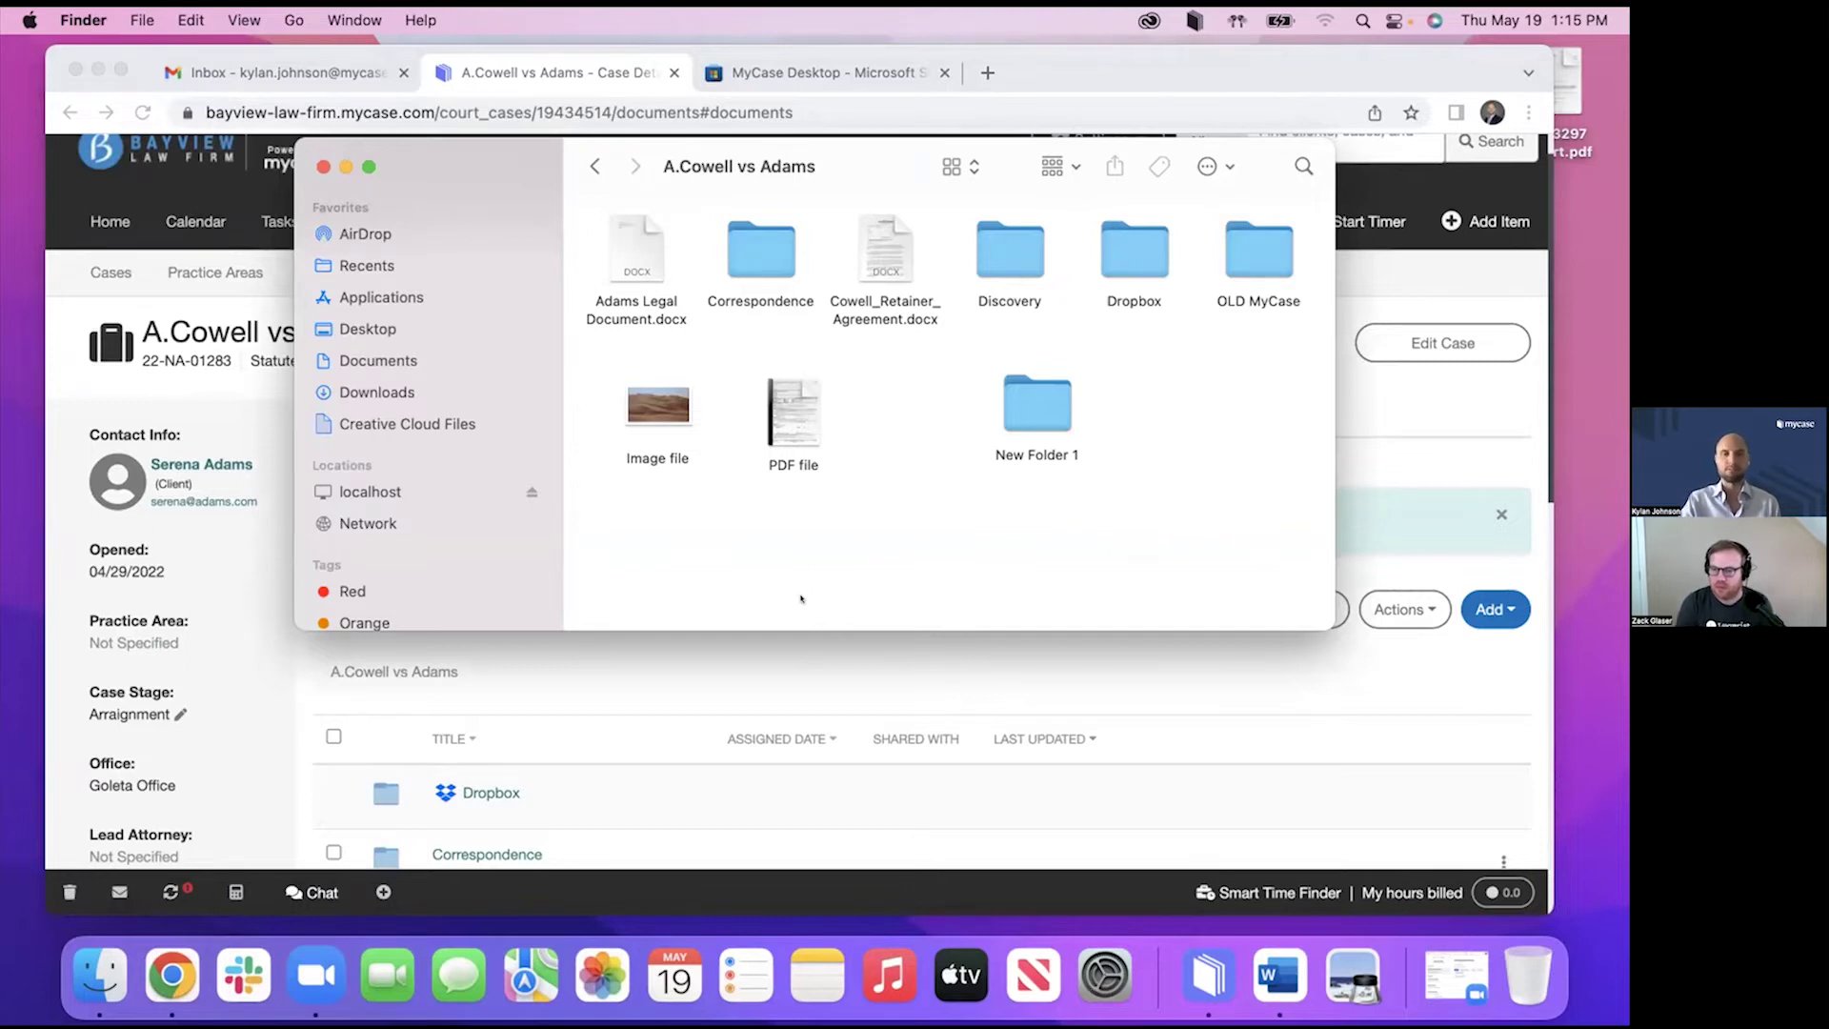
pyautogui.rightClick(874, 484)
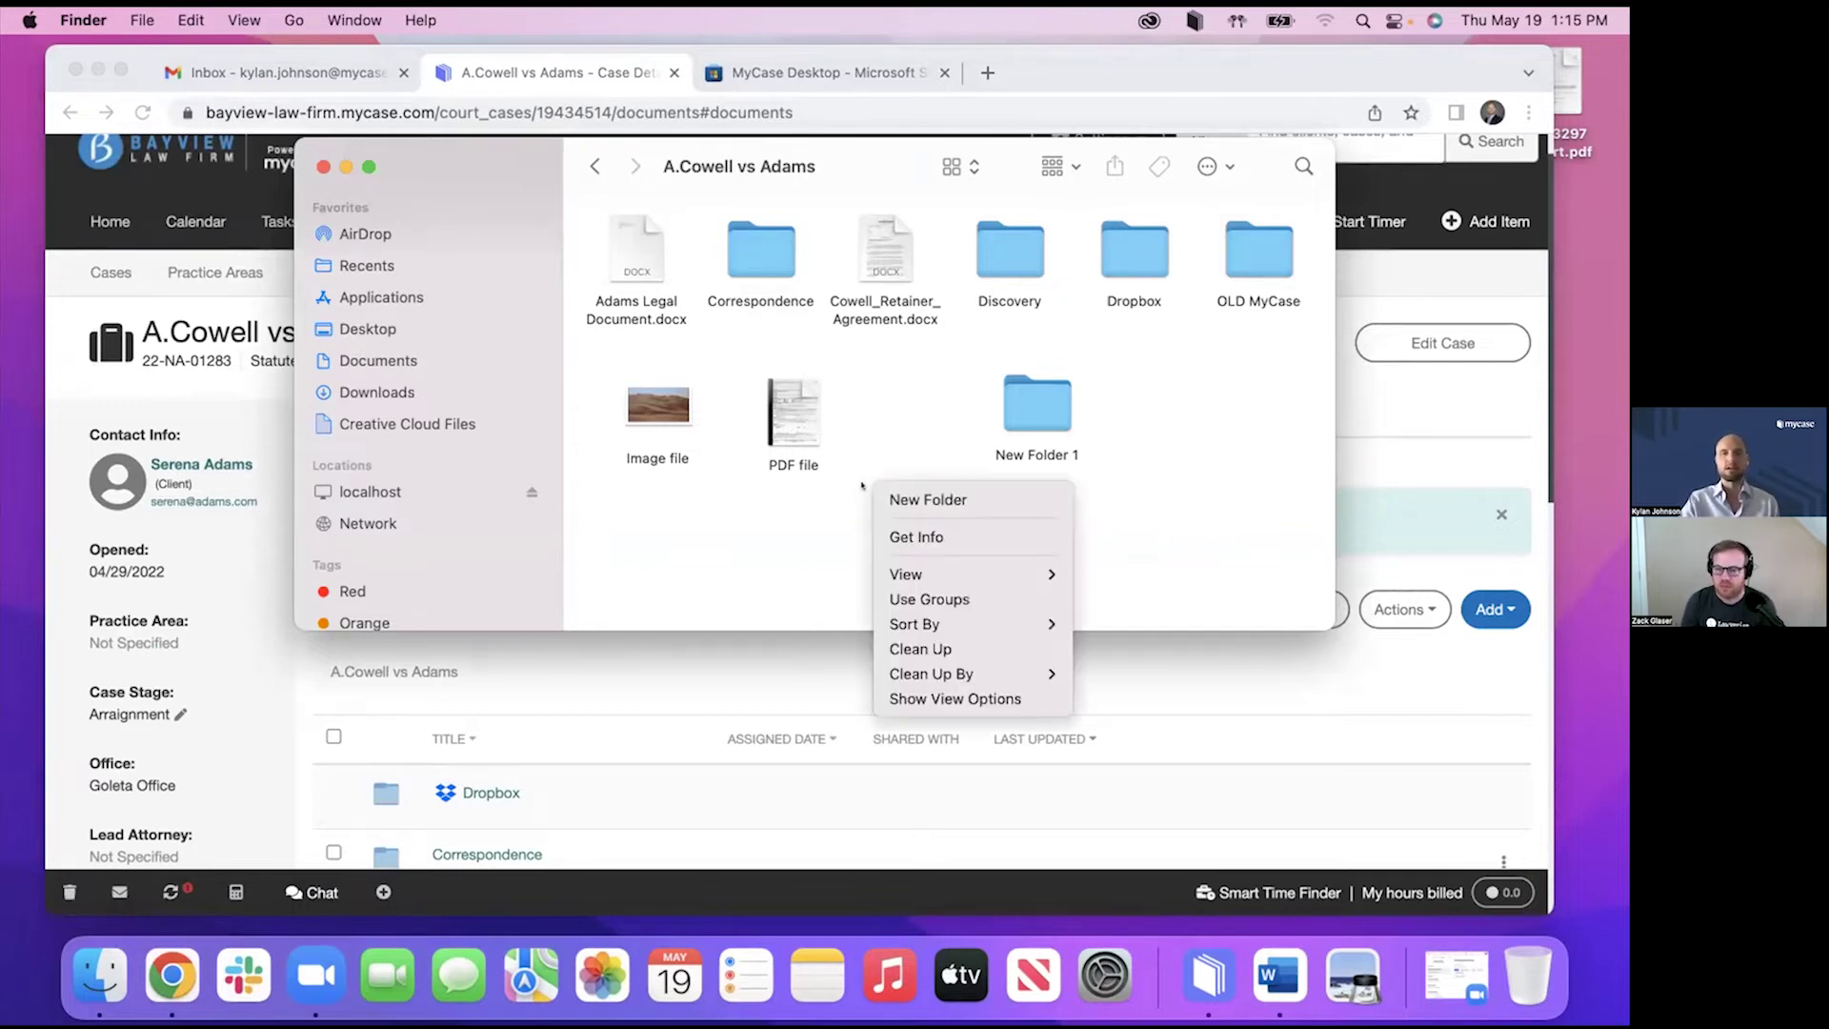
pyautogui.click(912, 492)
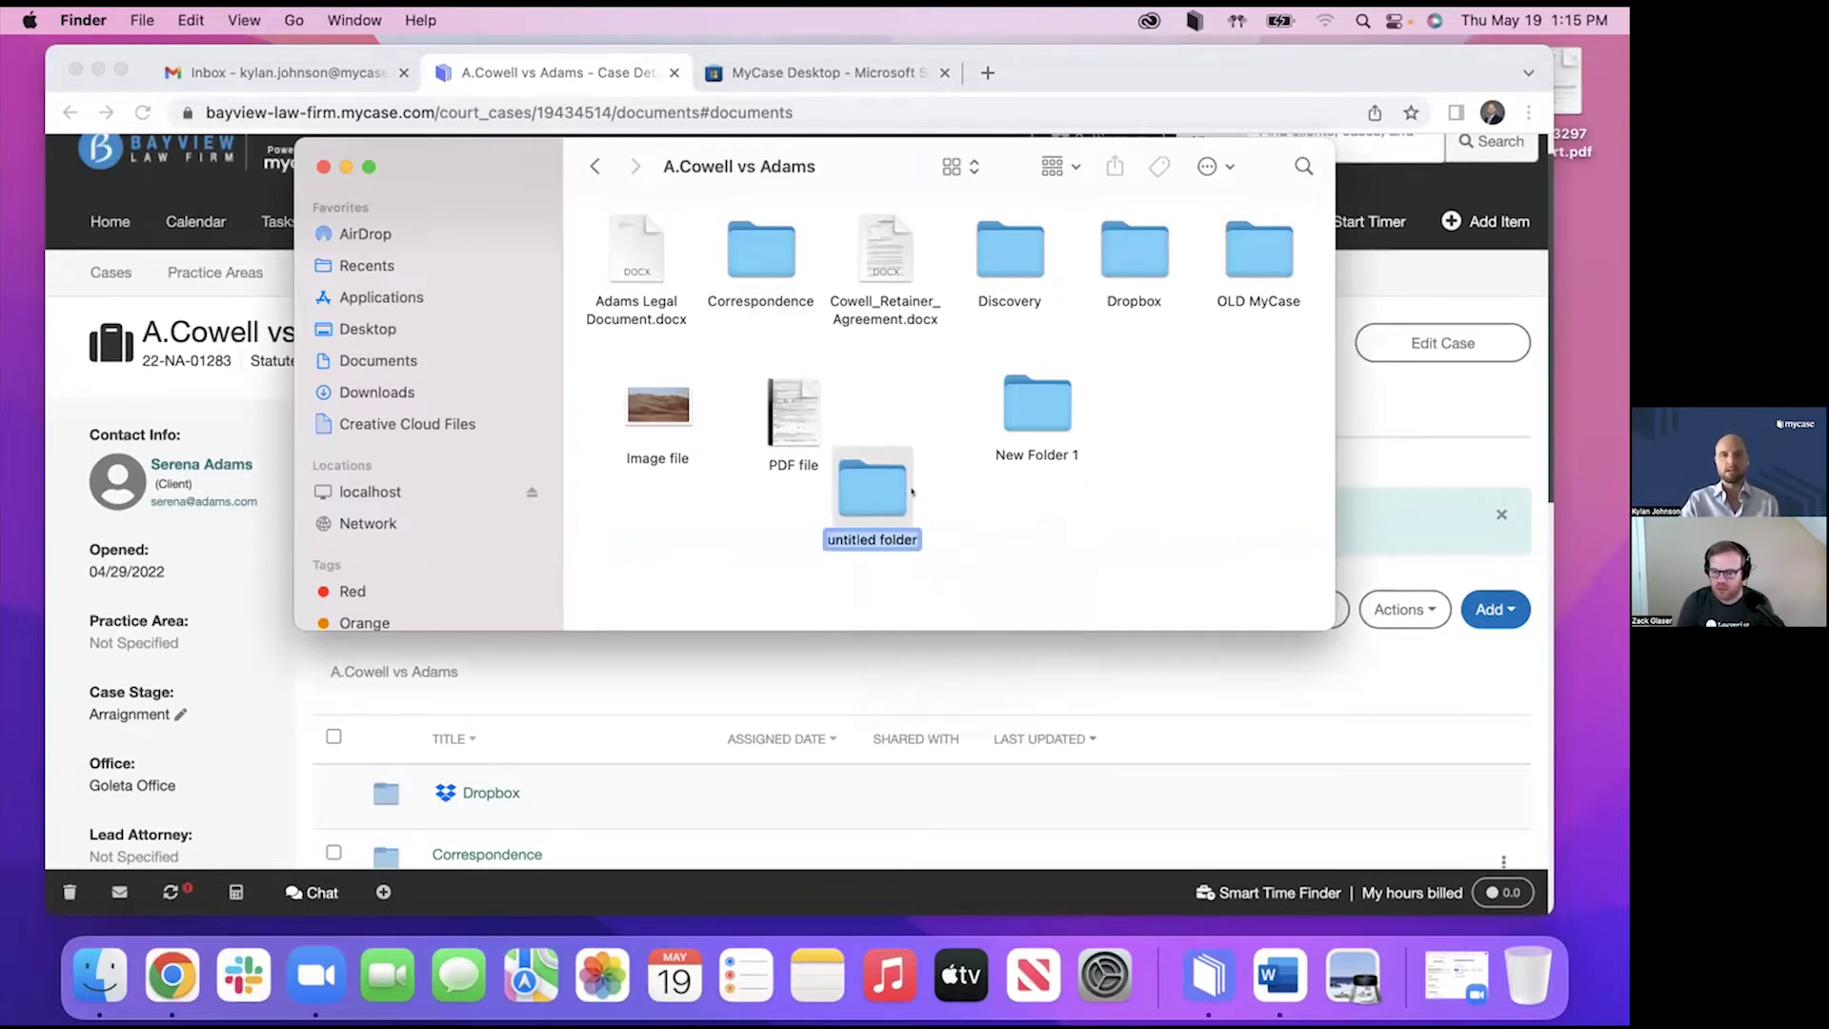
pyautogui.click(860, 576)
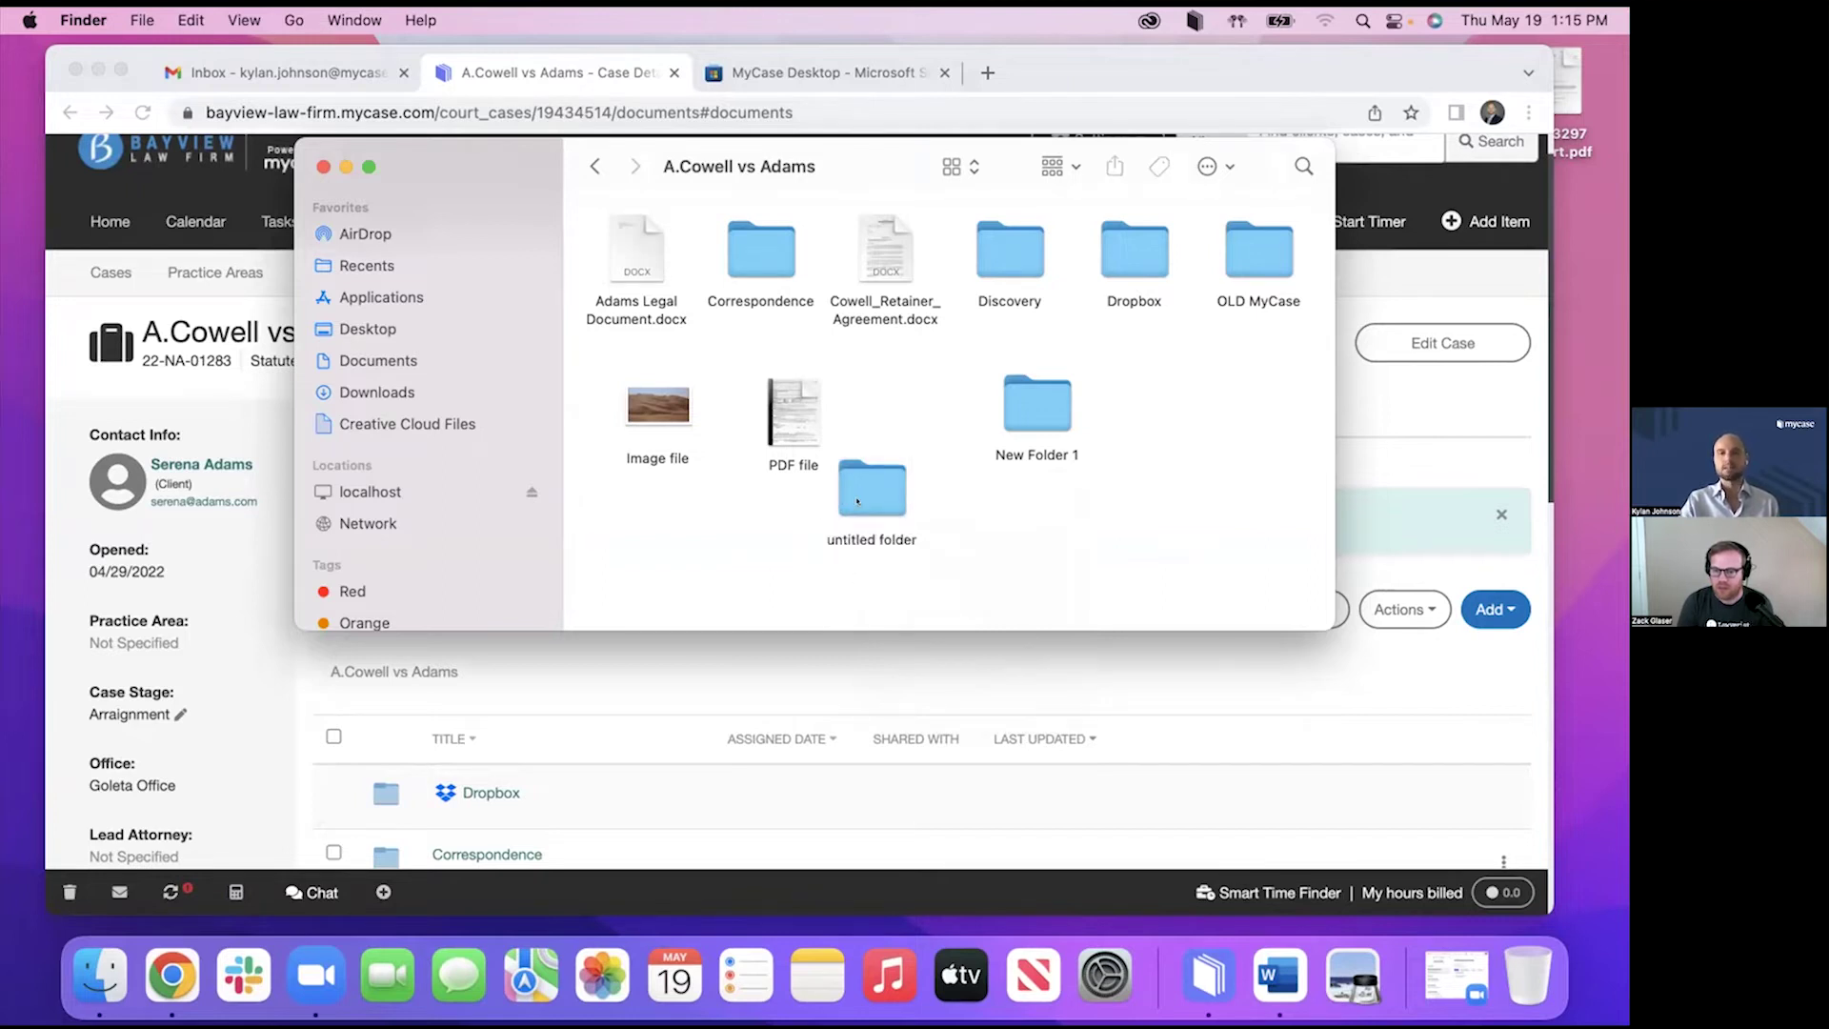
pyautogui.click(529, 667)
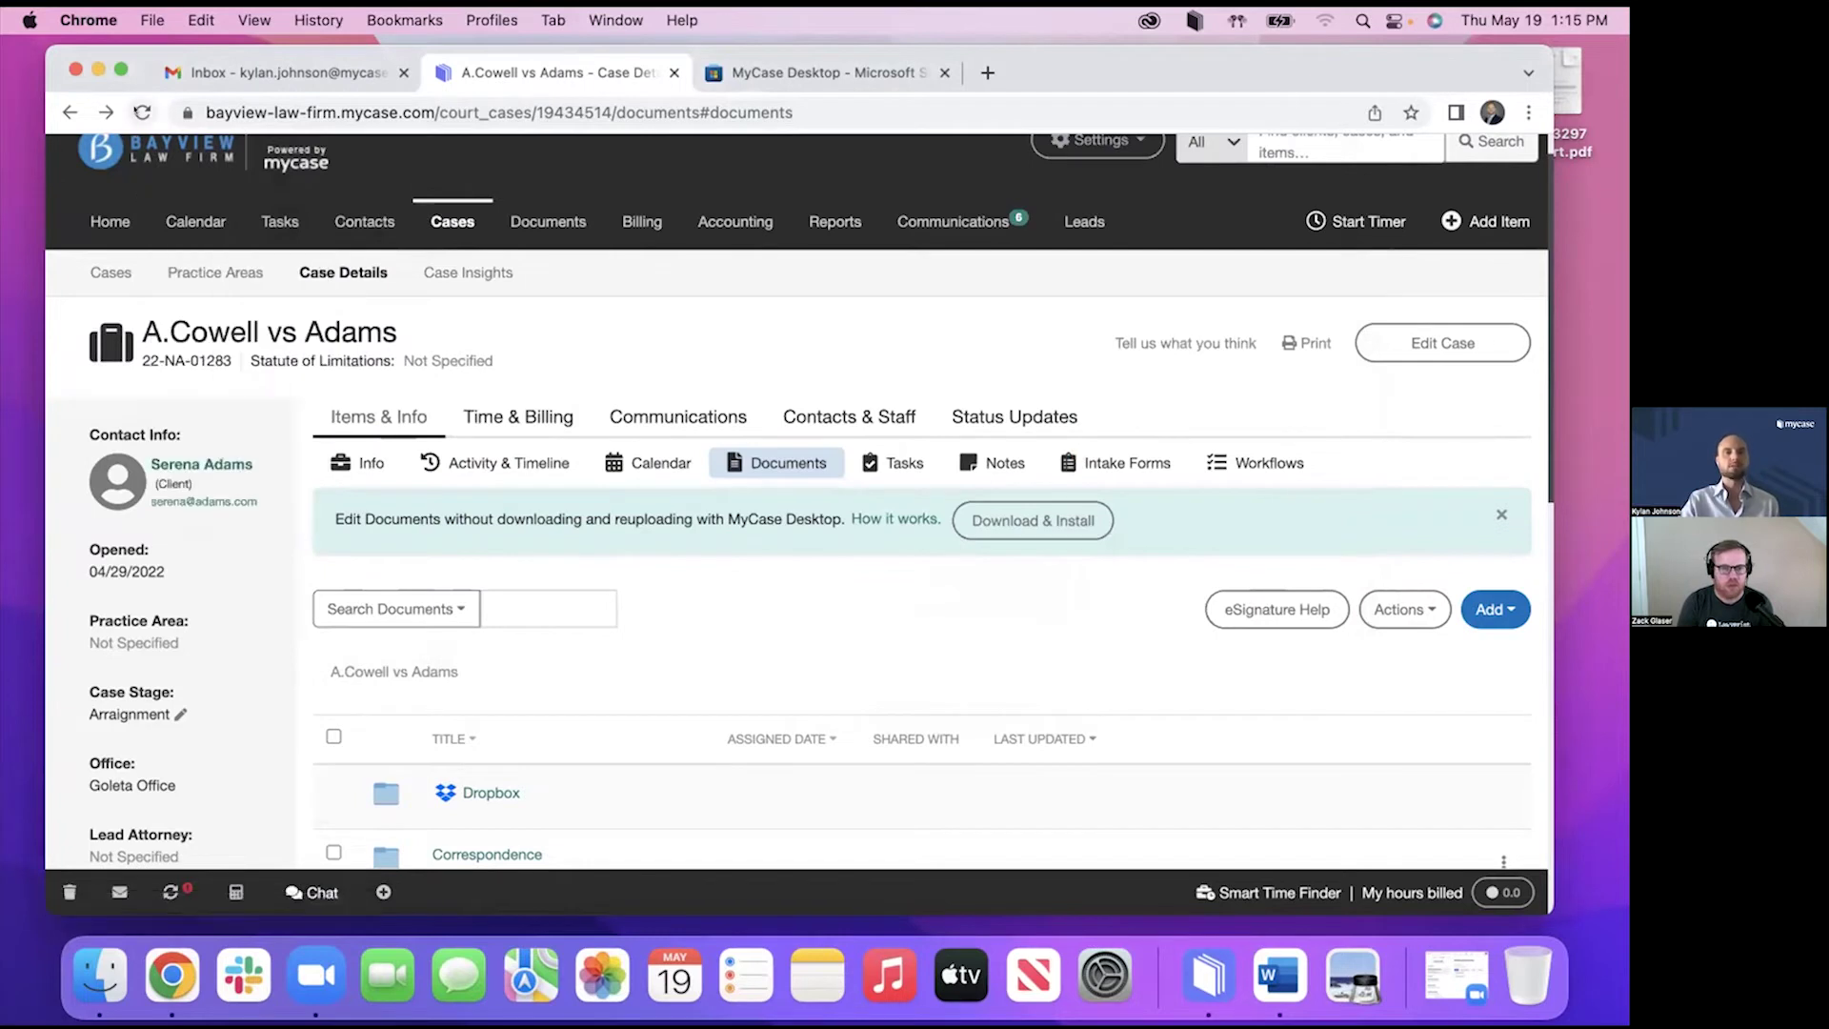
# Reload the case documents to see the untitled folder, then bring the Finder case folder forward.
pyautogui.click(140, 113)
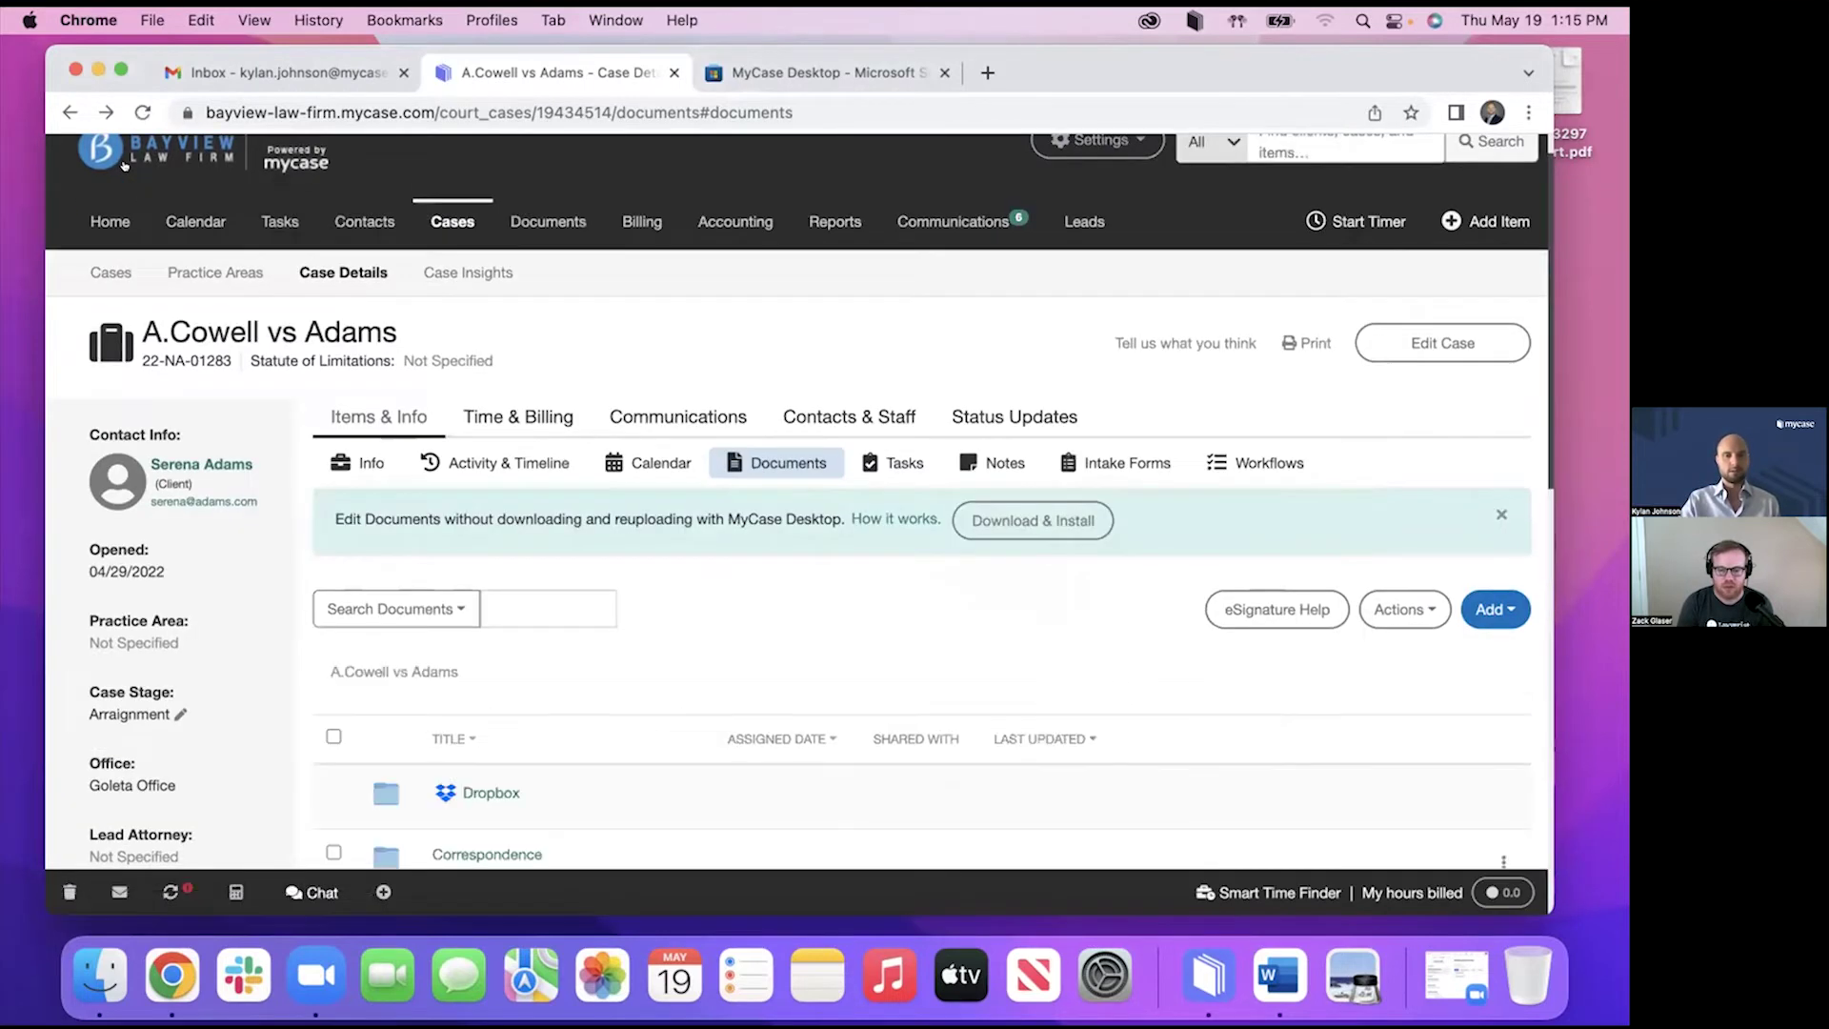
pyautogui.scroll(-6, 654, 649)
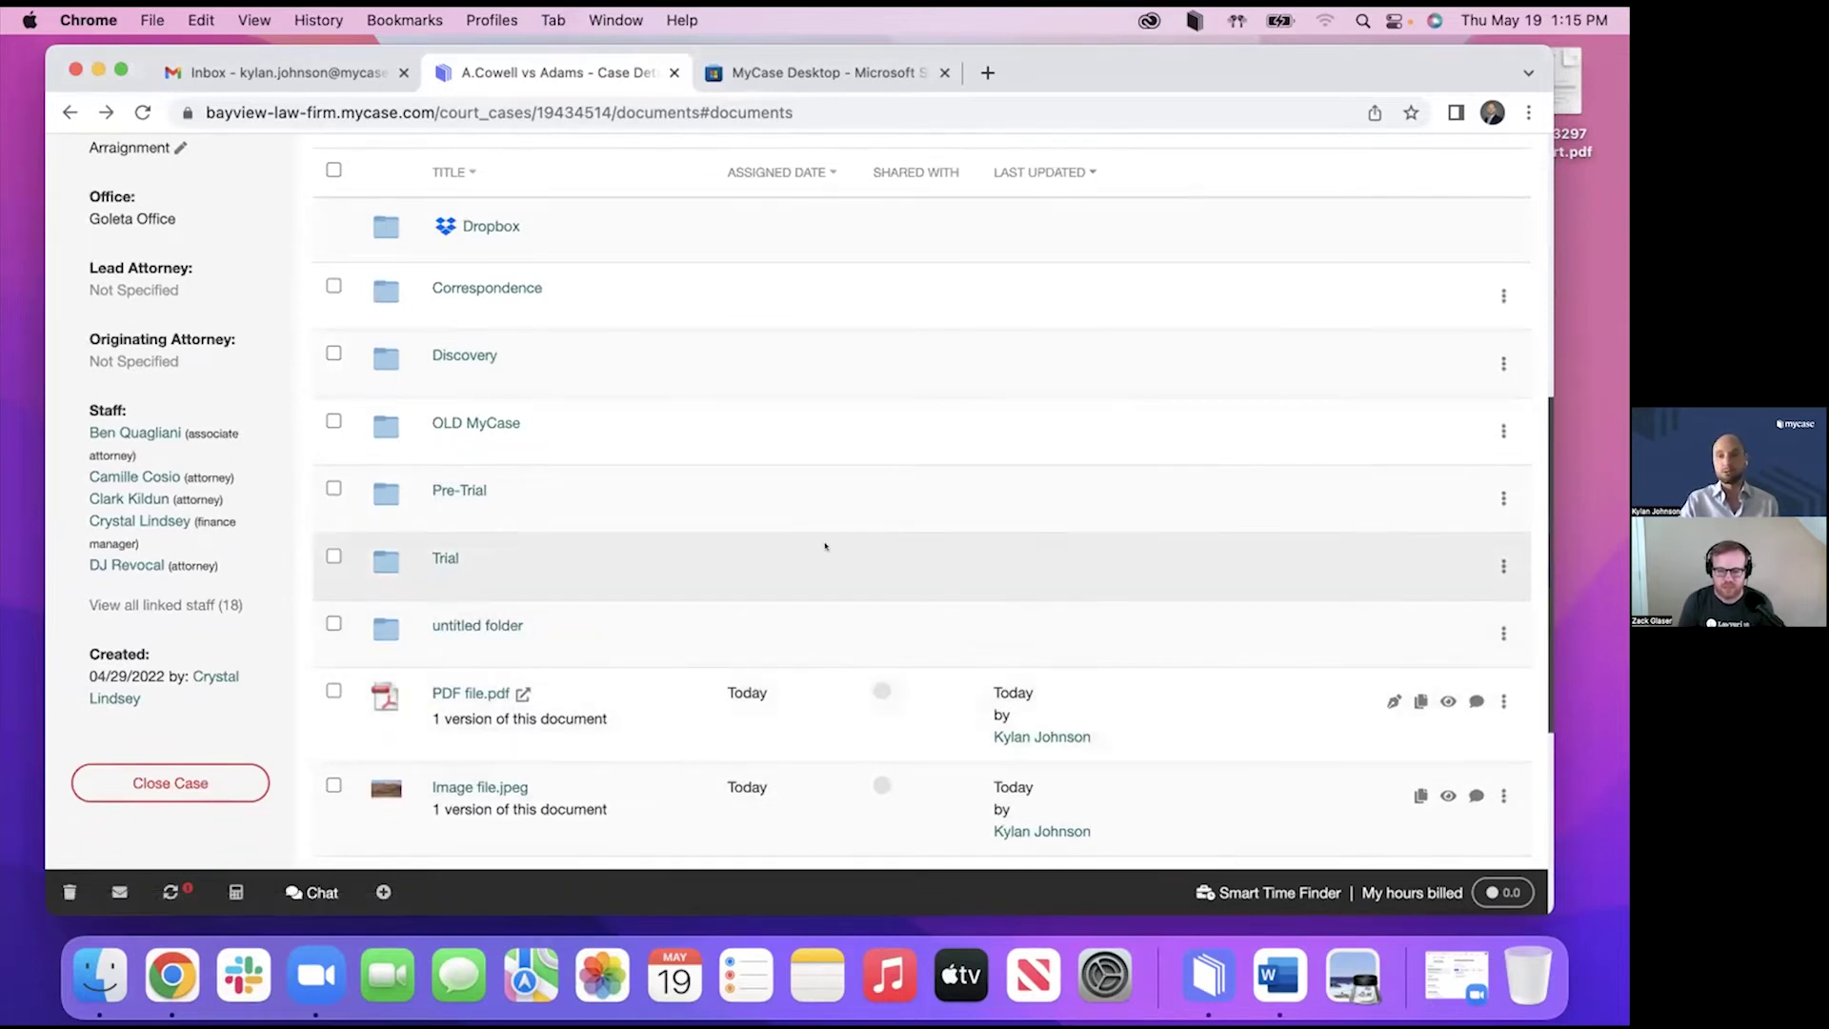
pyautogui.click(100, 974)
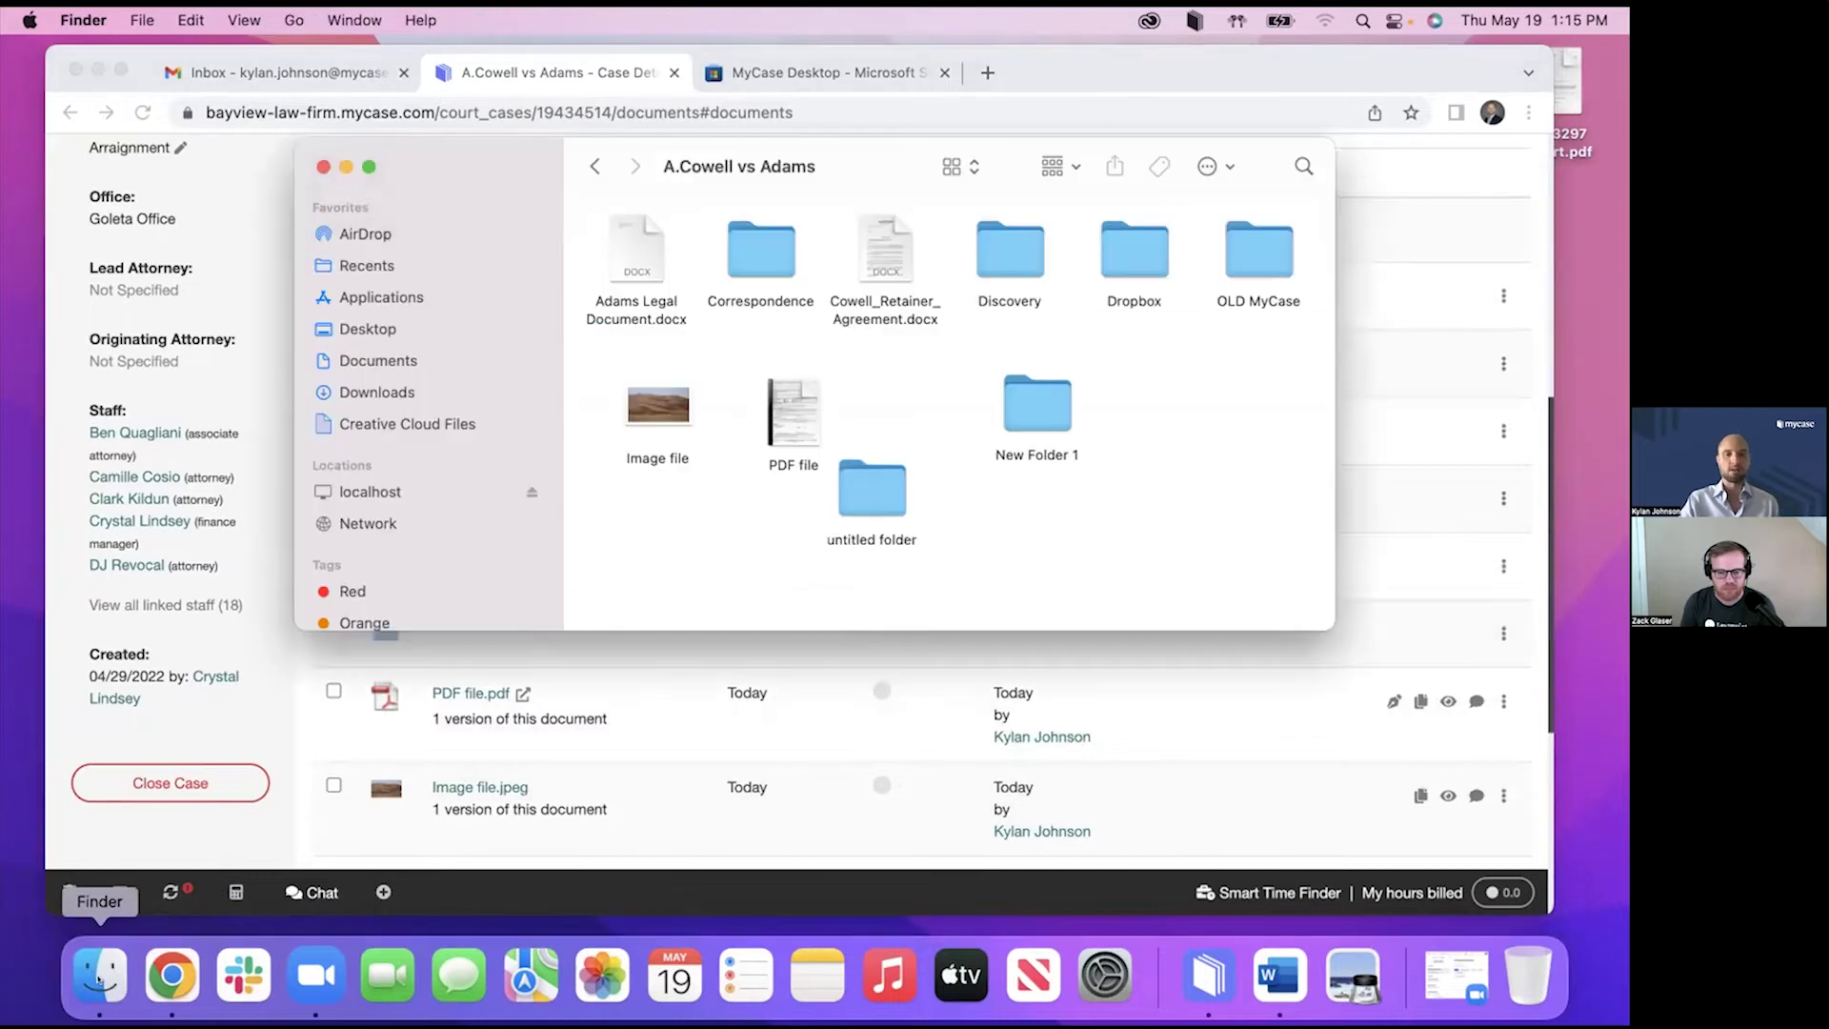
pyautogui.click(172, 974)
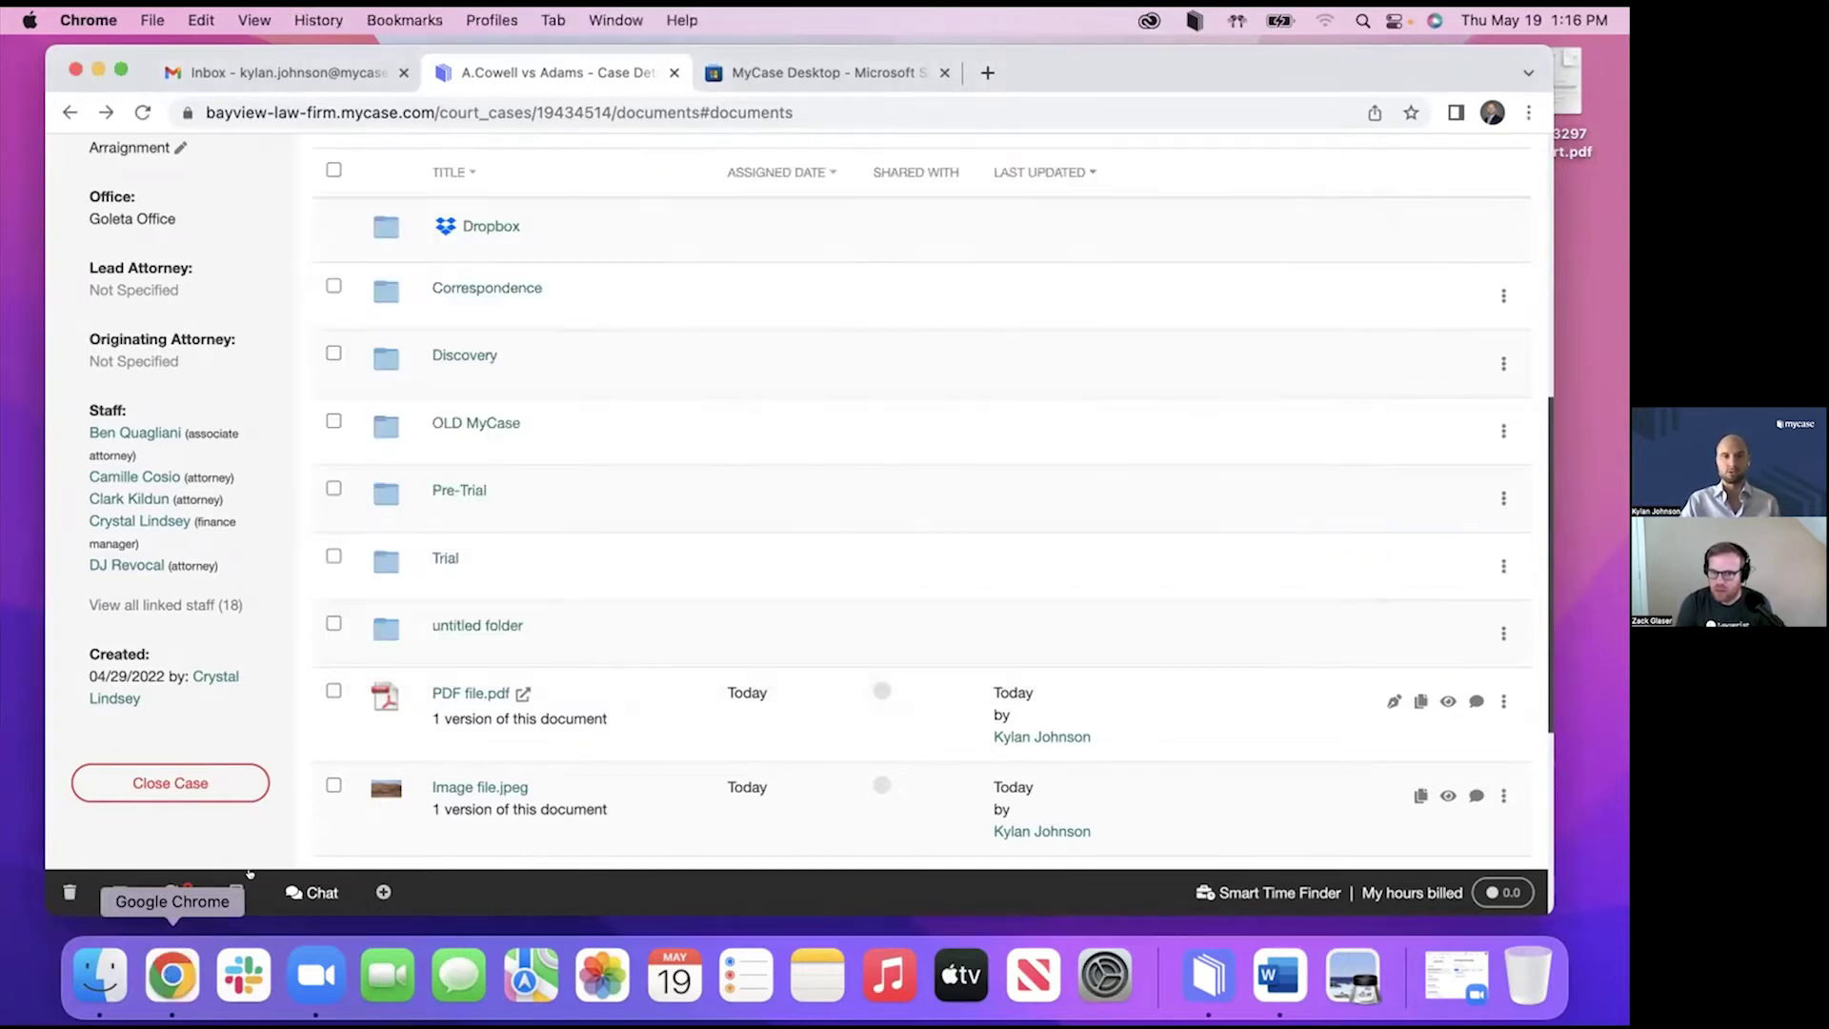
pyautogui.click(277, 72)
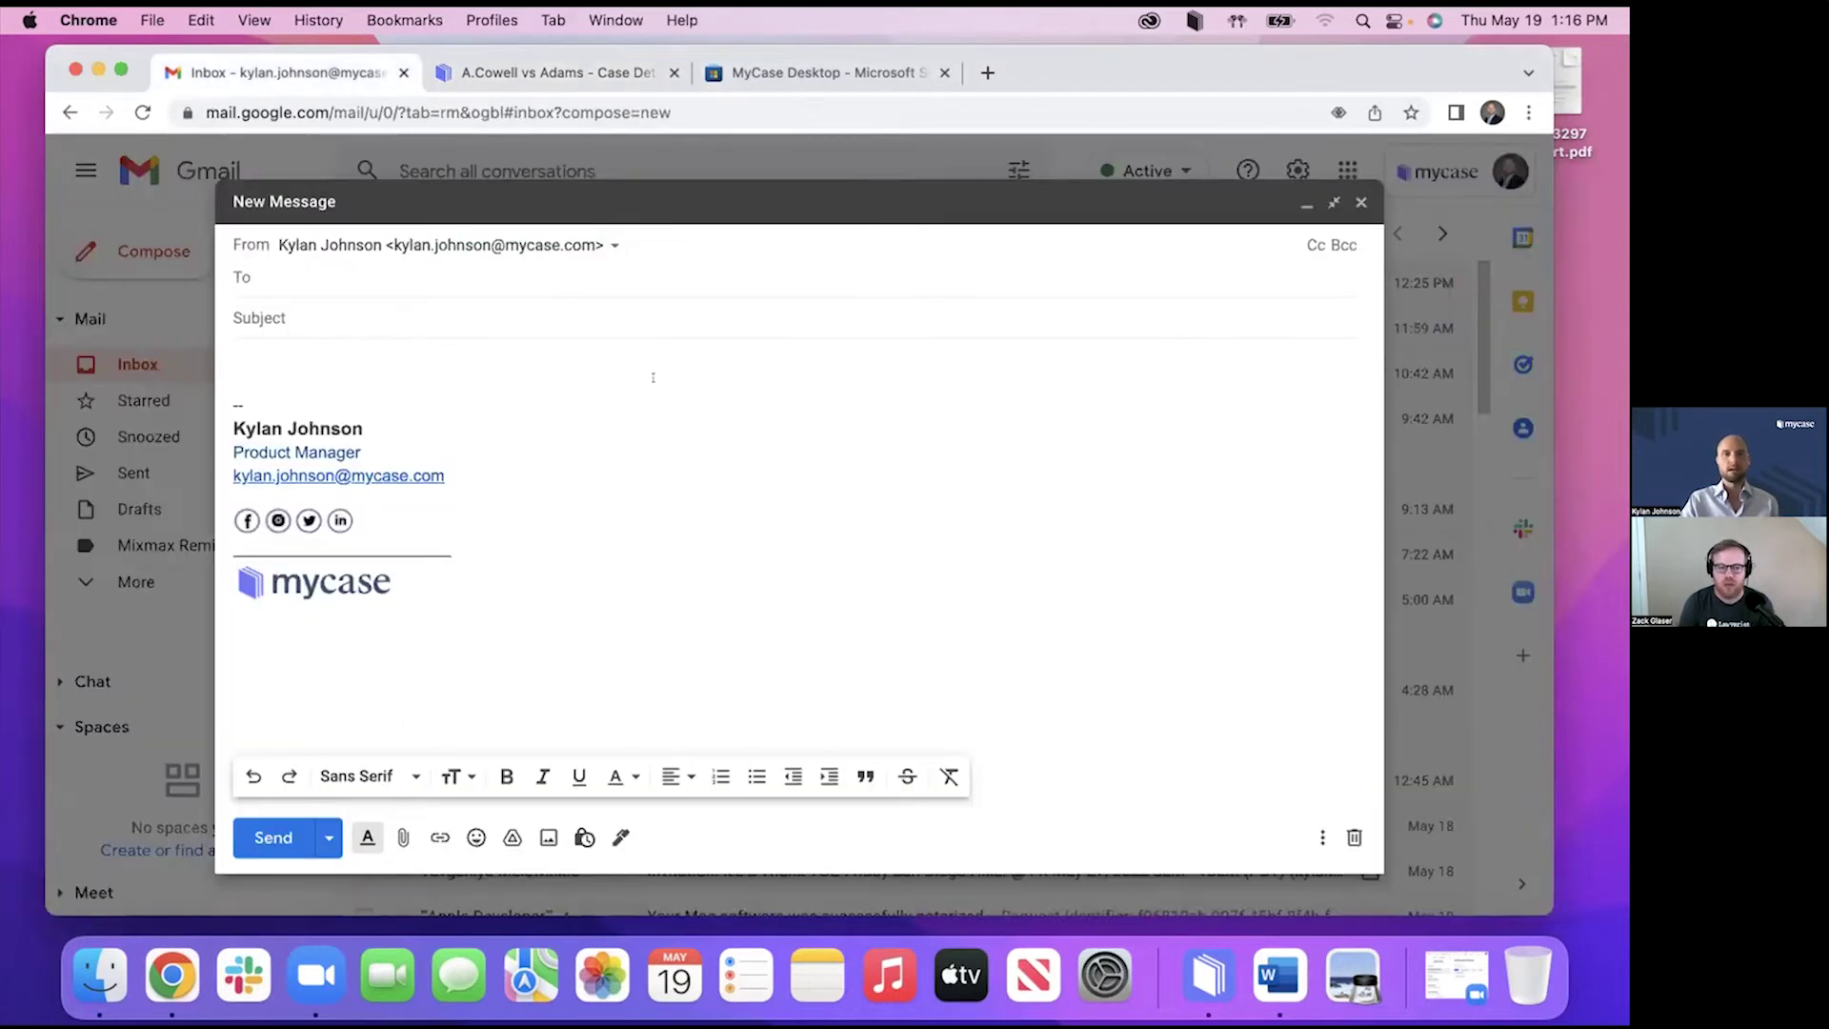
pyautogui.click(403, 838)
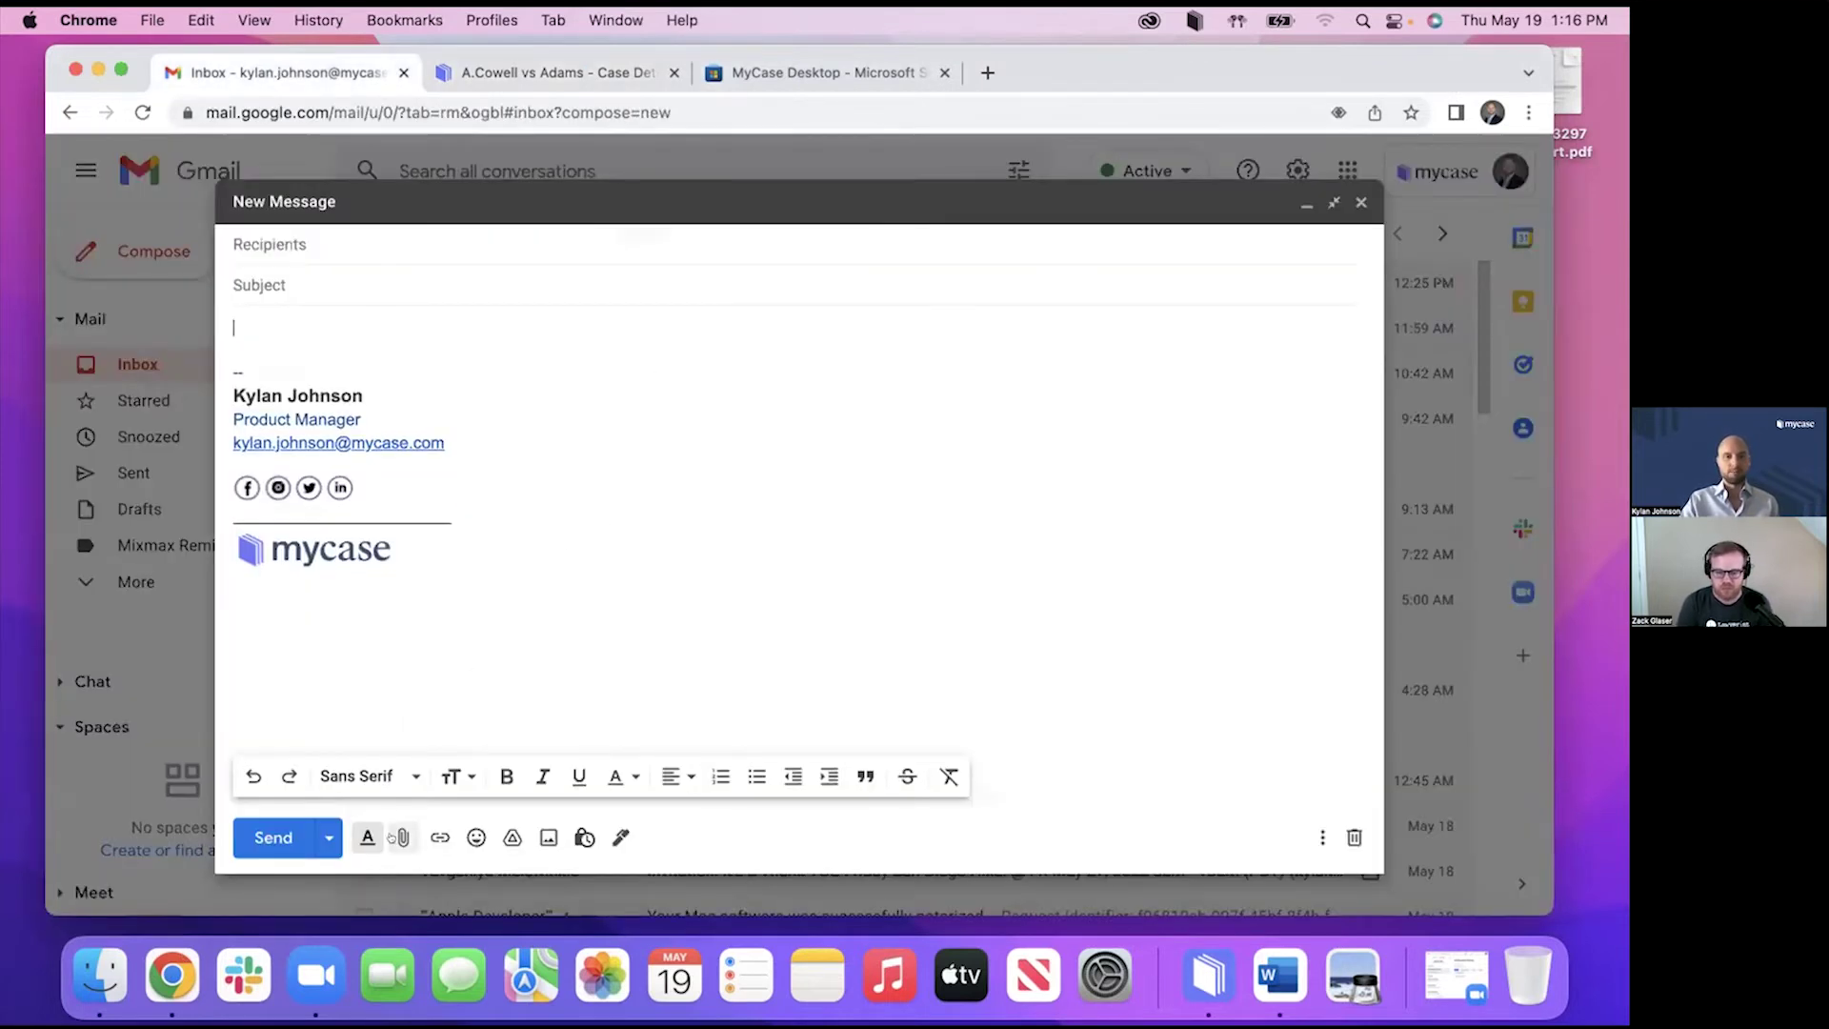
pyautogui.click(75, 401)
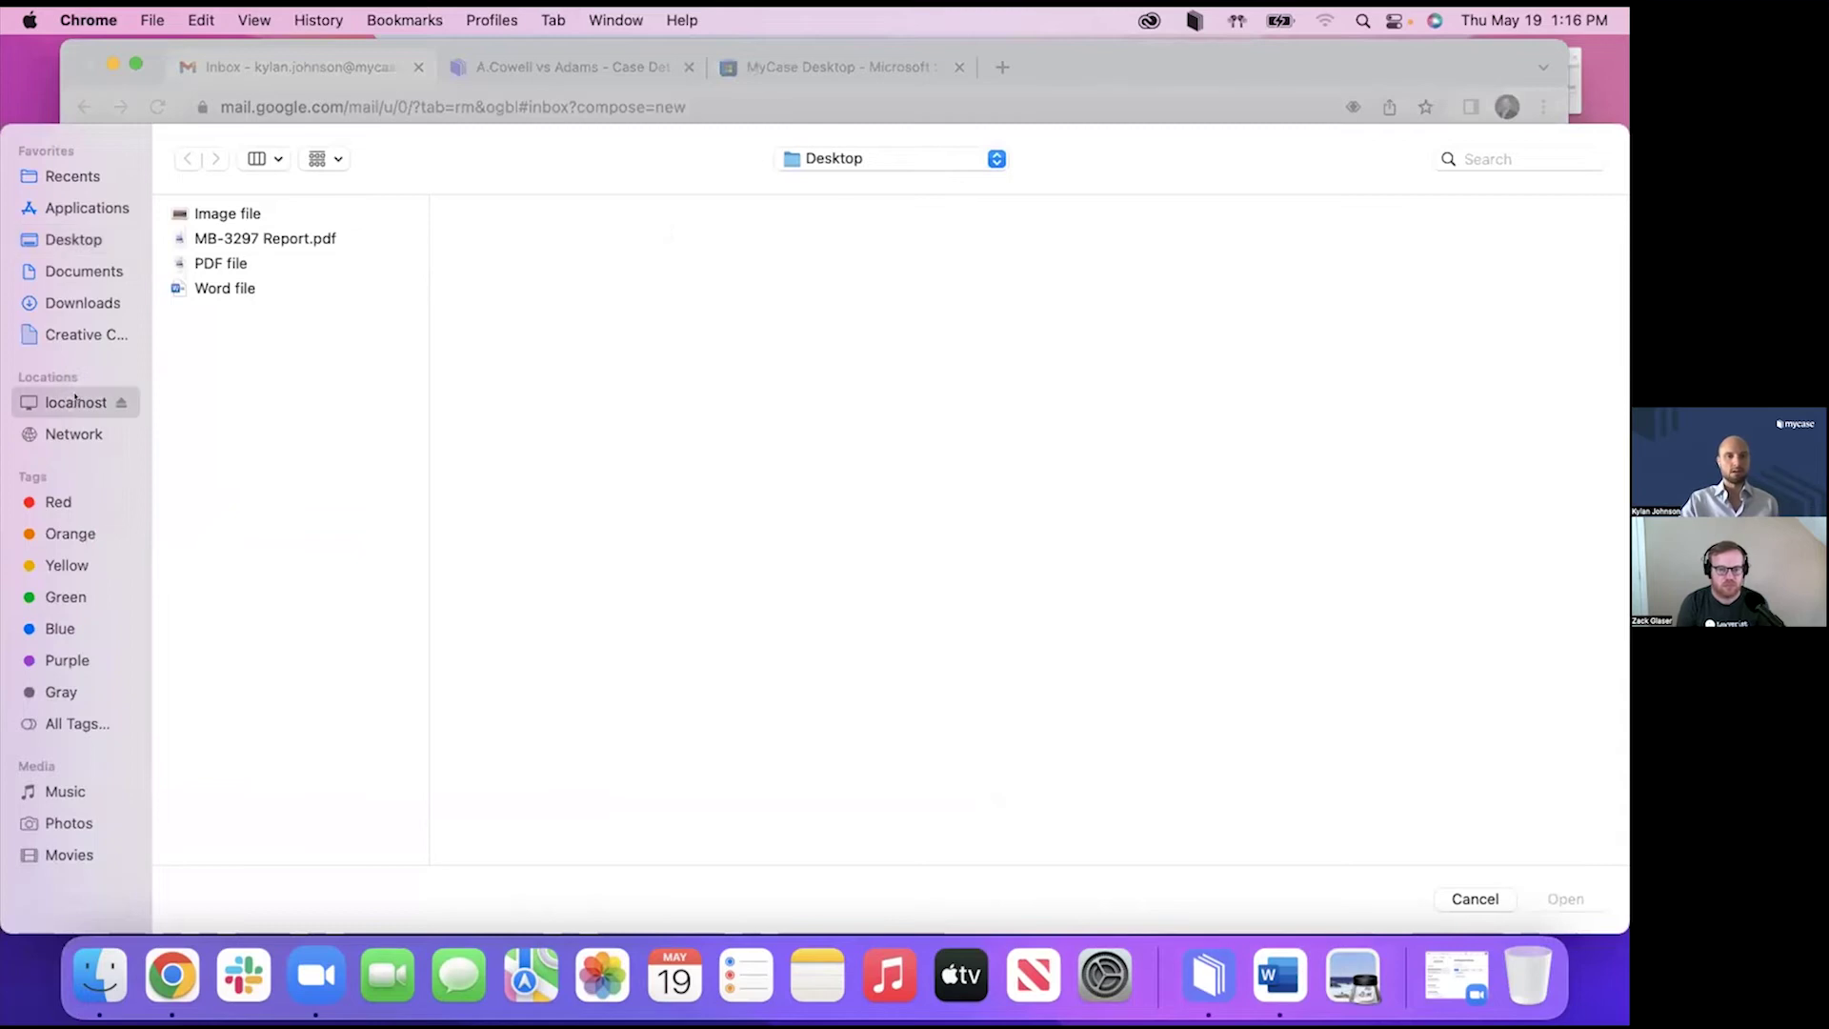
pyautogui.click(201, 384)
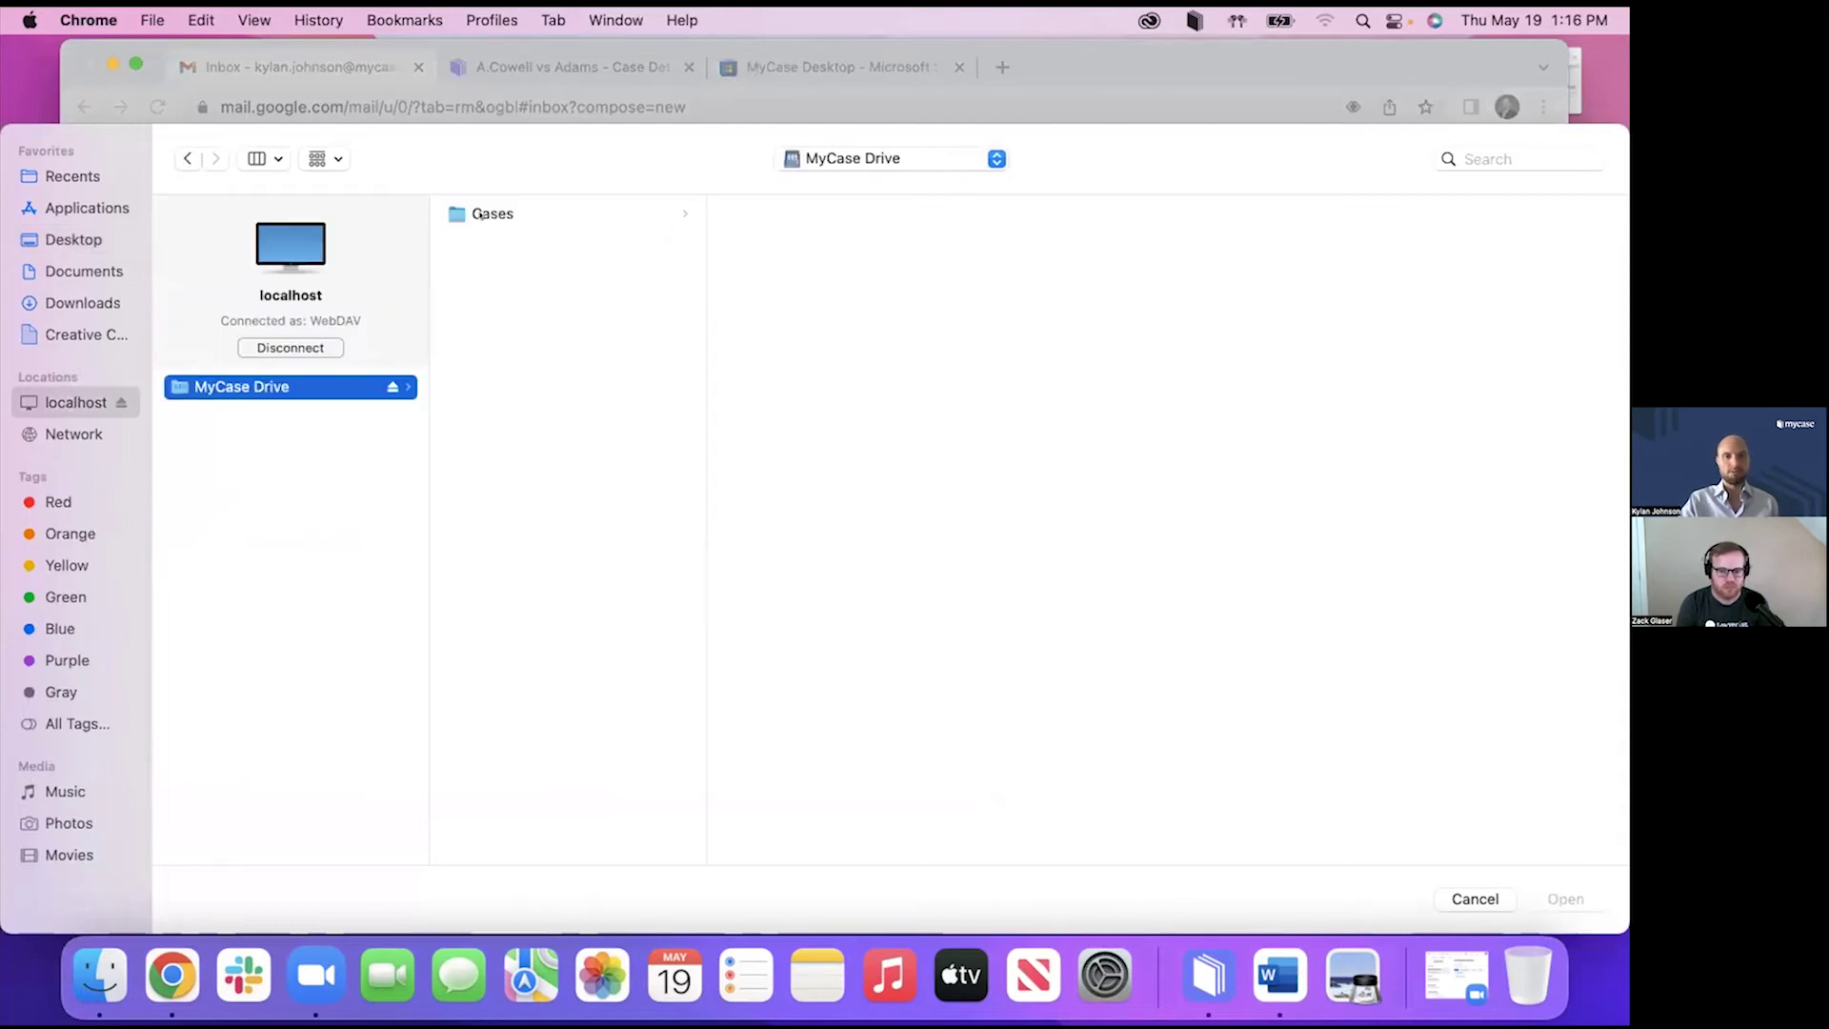
pyautogui.click(476, 214)
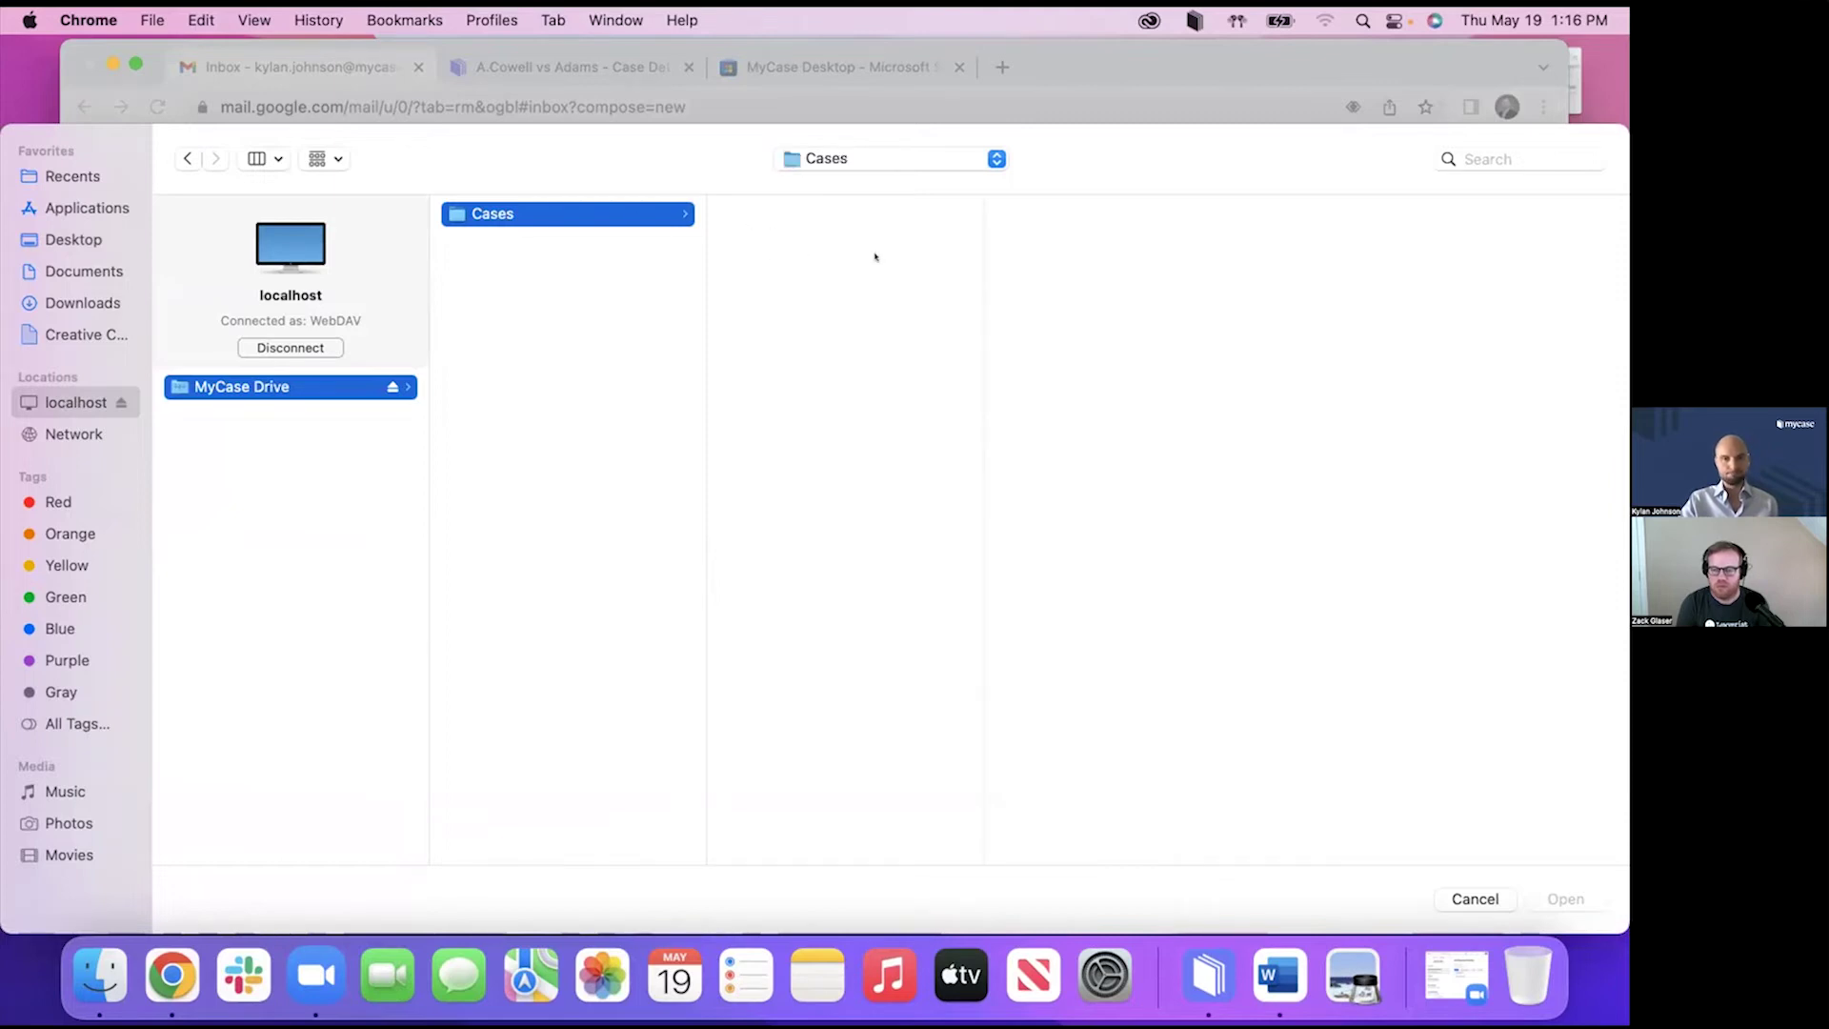
pyautogui.click(806, 213)
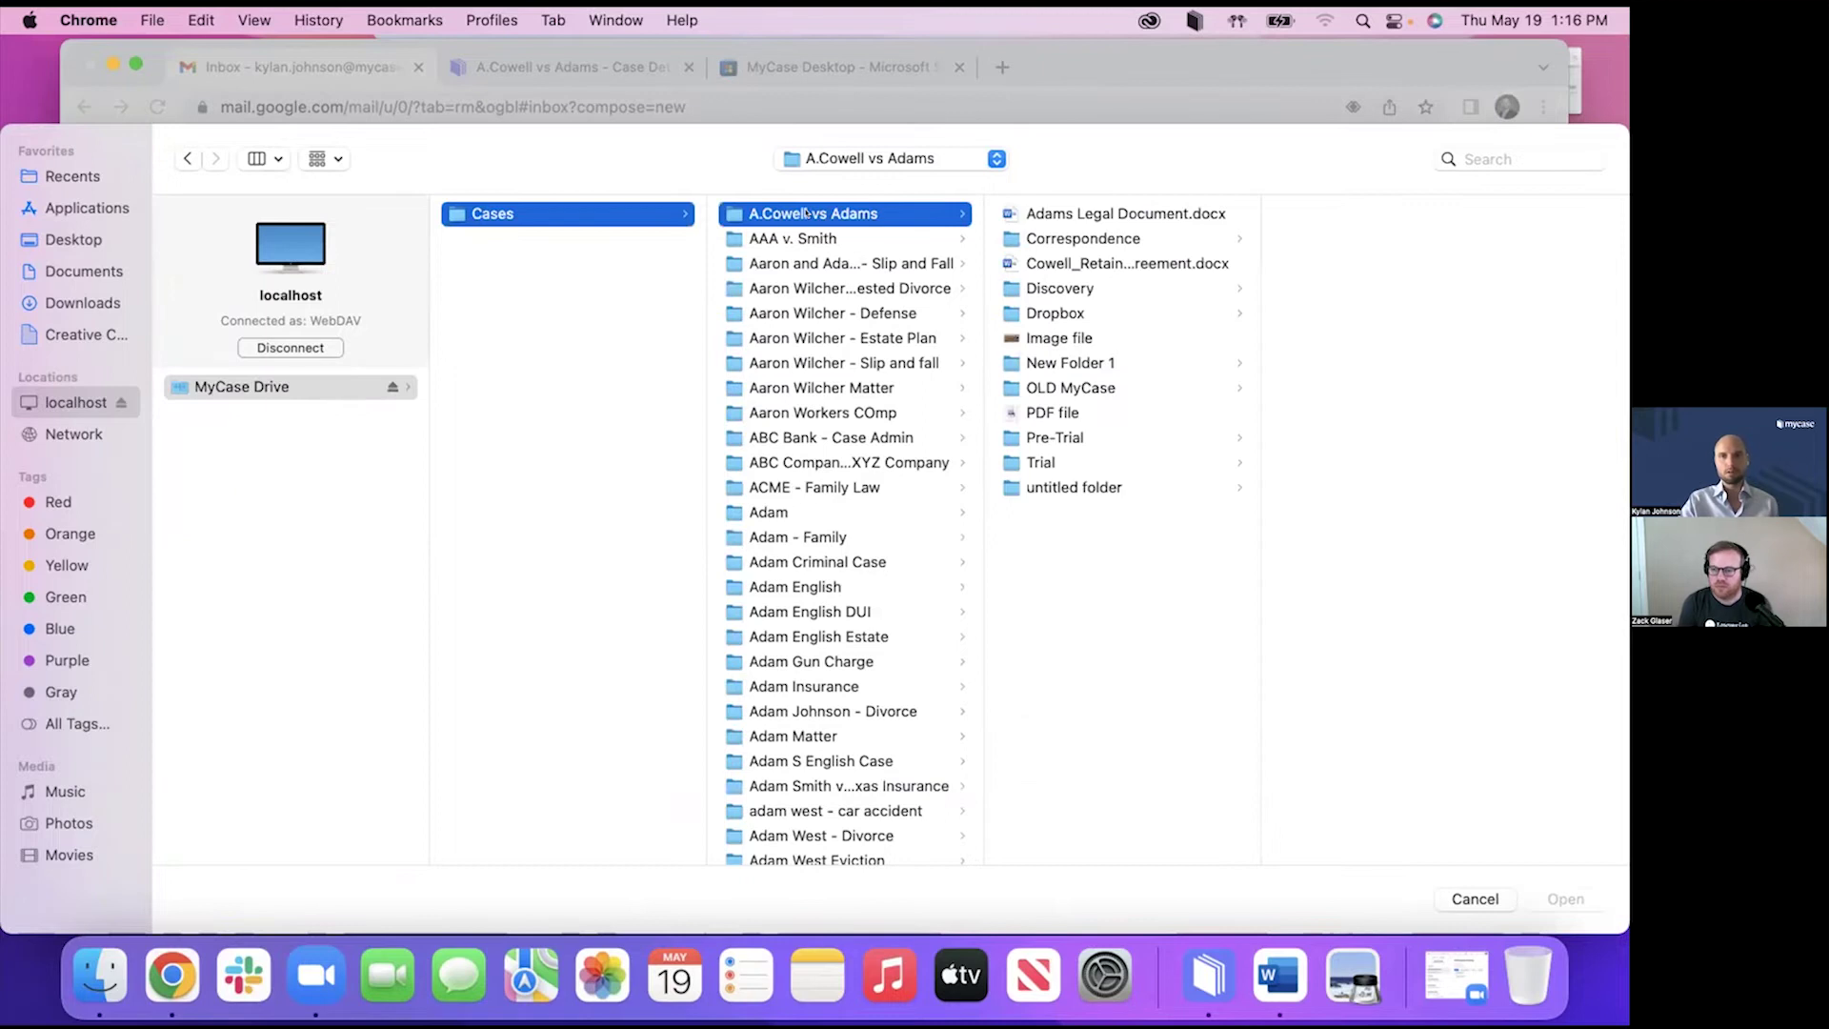
pyautogui.click(1039, 414)
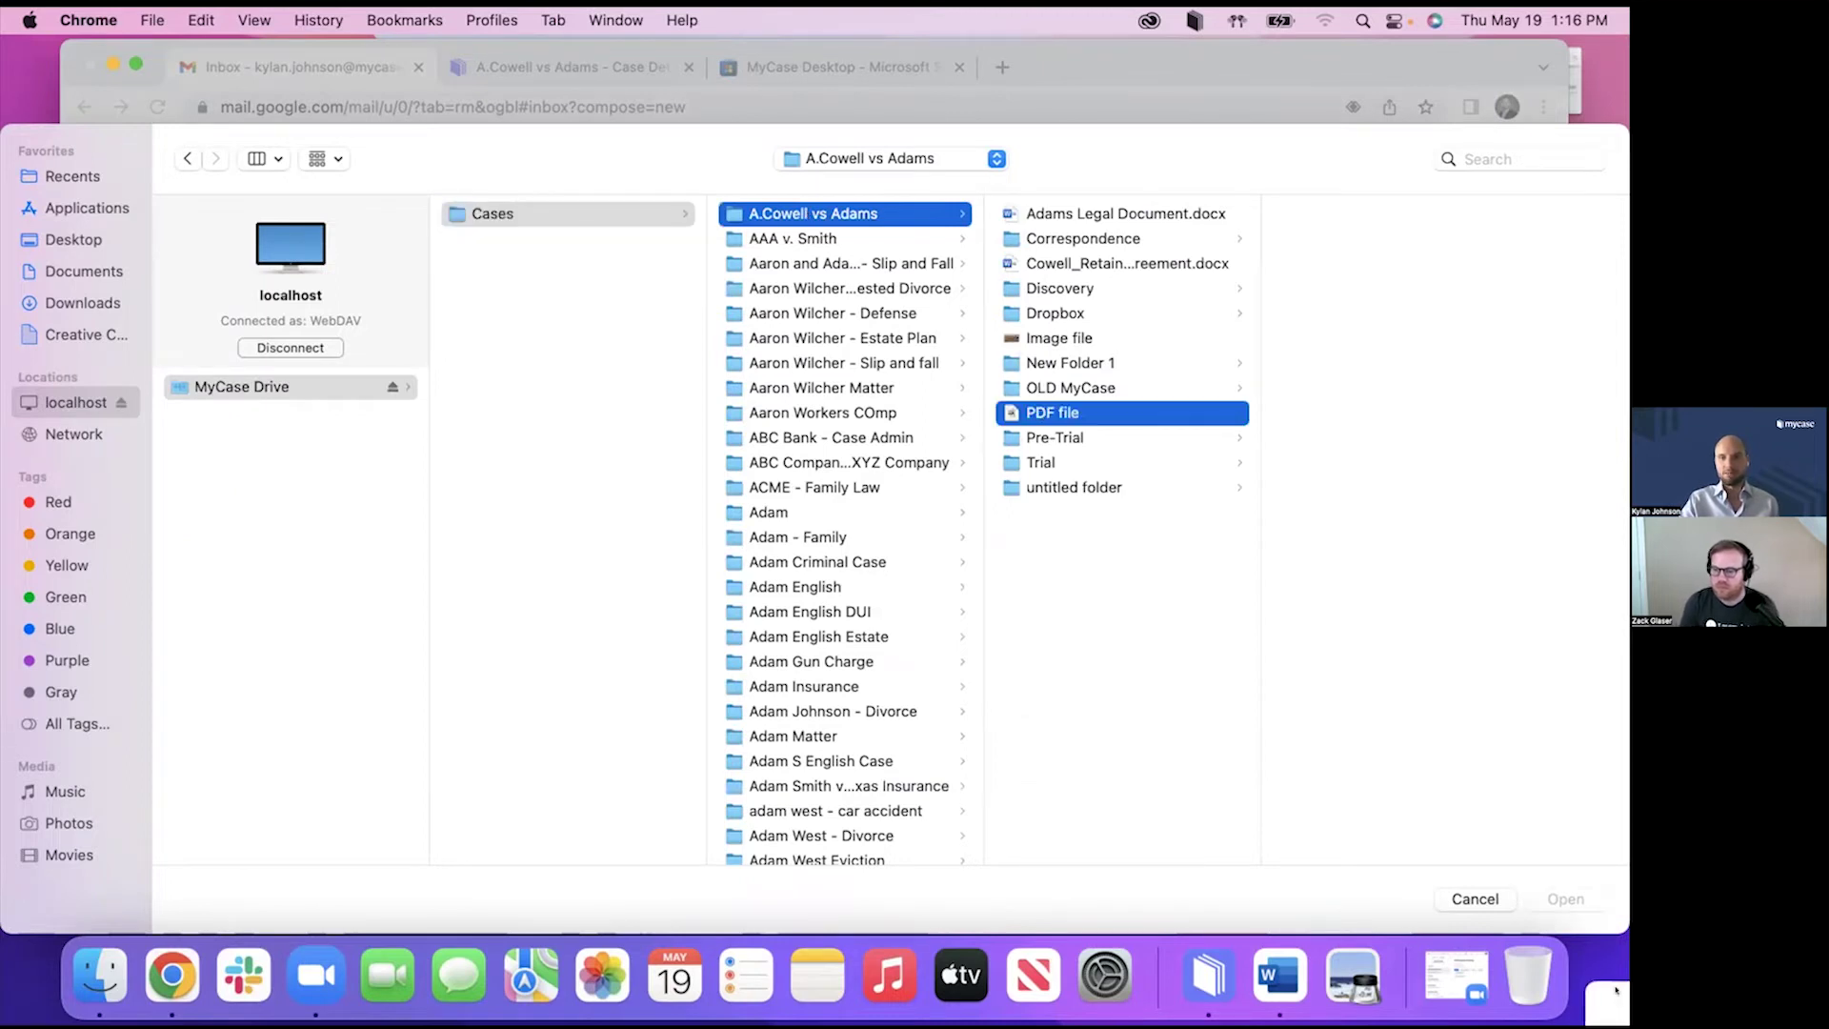
pyautogui.click(1567, 899)
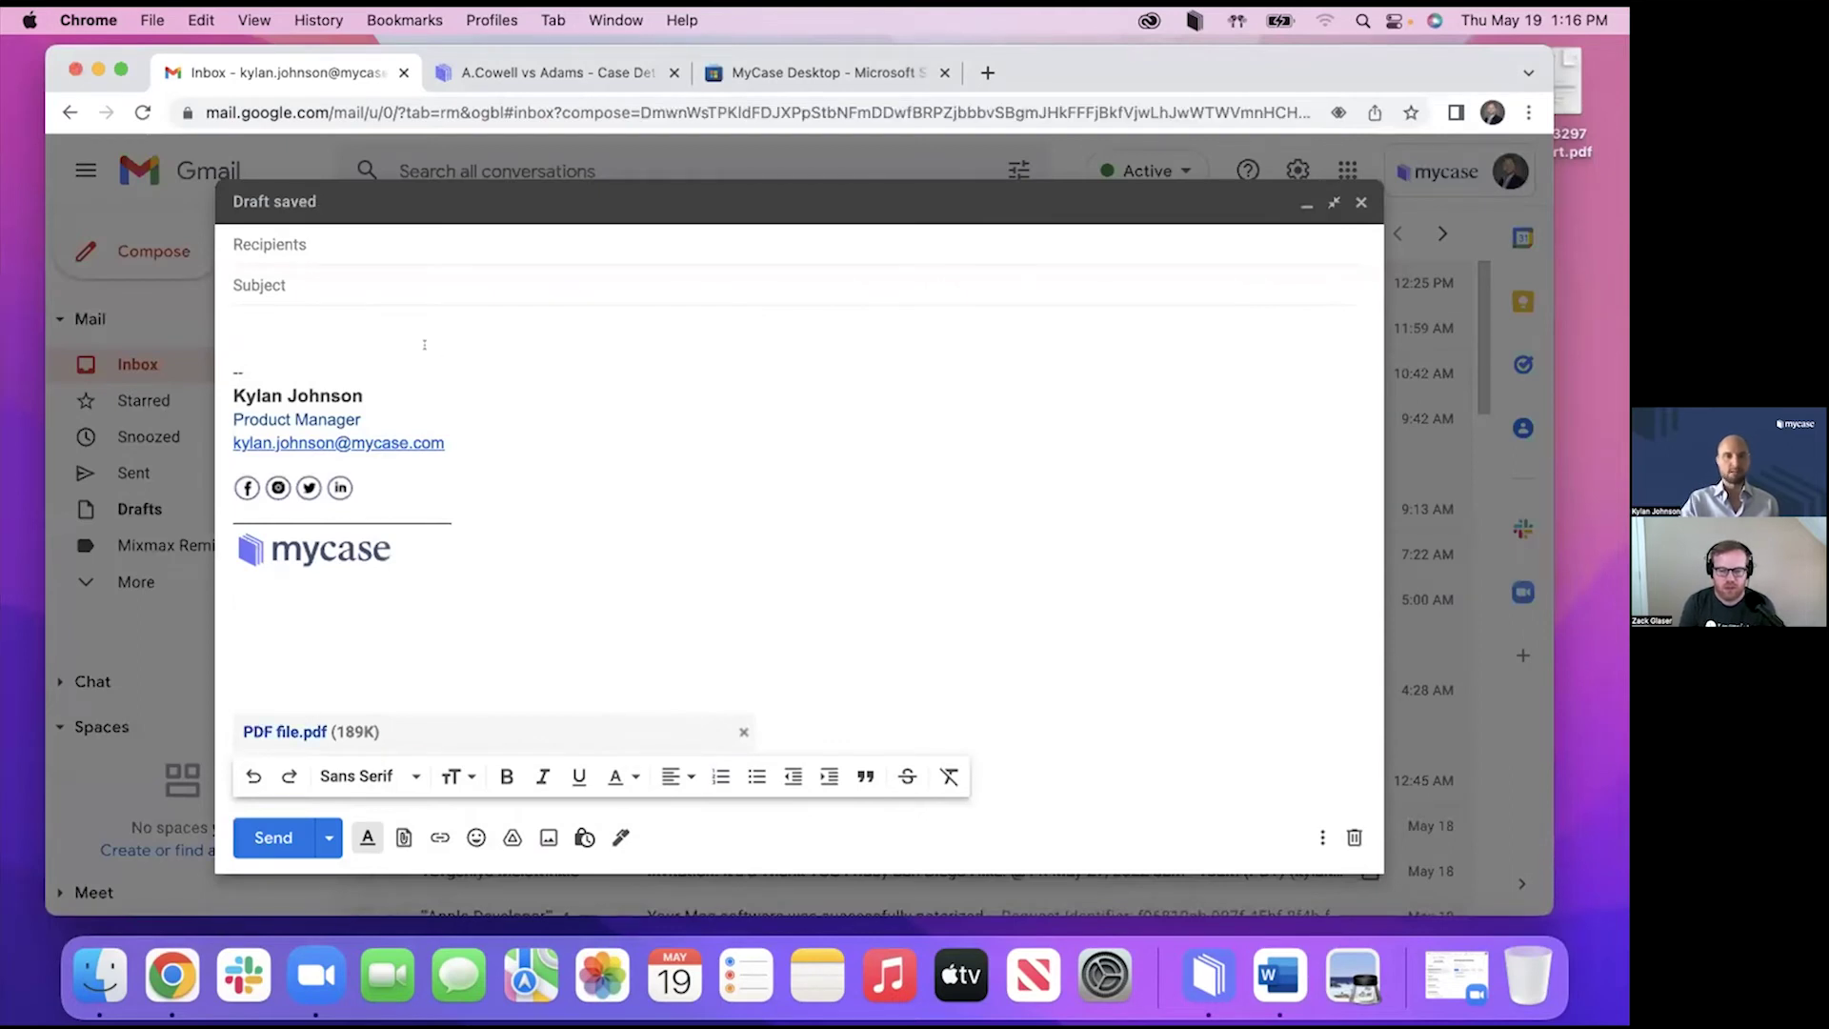
# Address the email to yourself with subject 'test' and send it.
pyautogui.click(269, 244)
pyautogui.write('kylan')
pyautogui.press('Return')
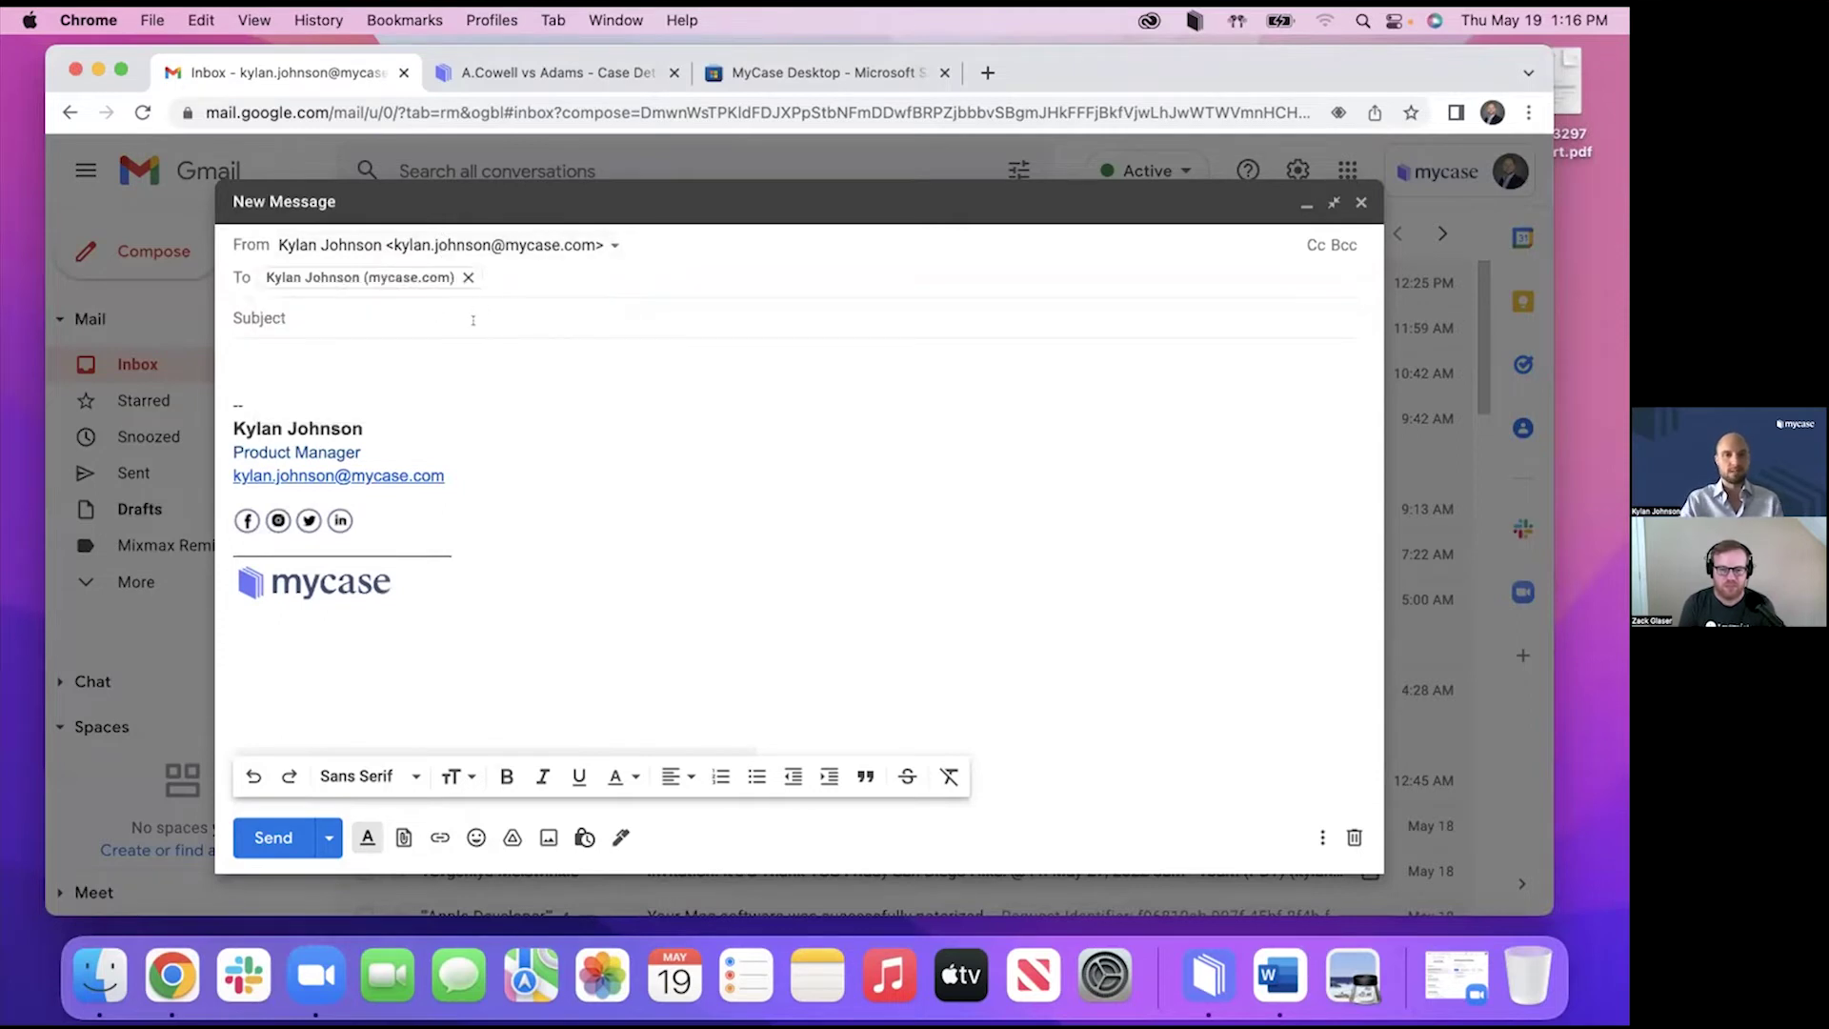
pyautogui.press('Tab')
pyautogui.write('test')
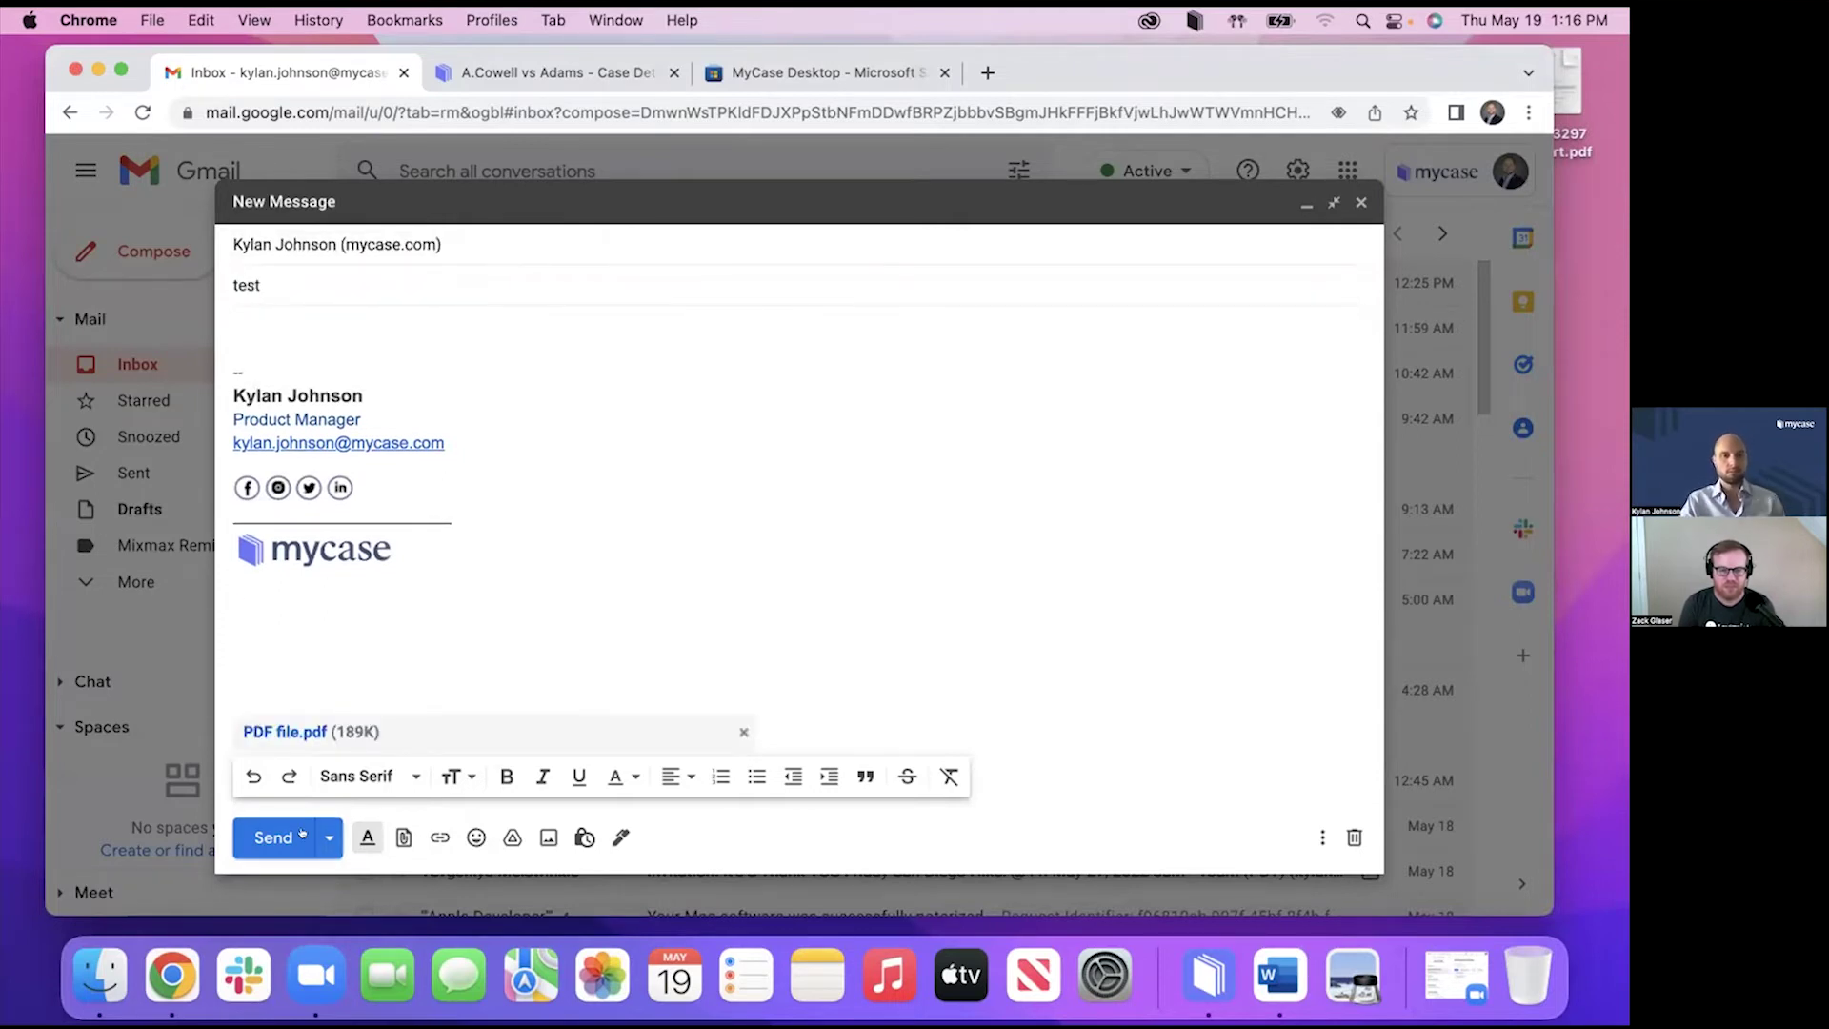
pyautogui.click(271, 836)
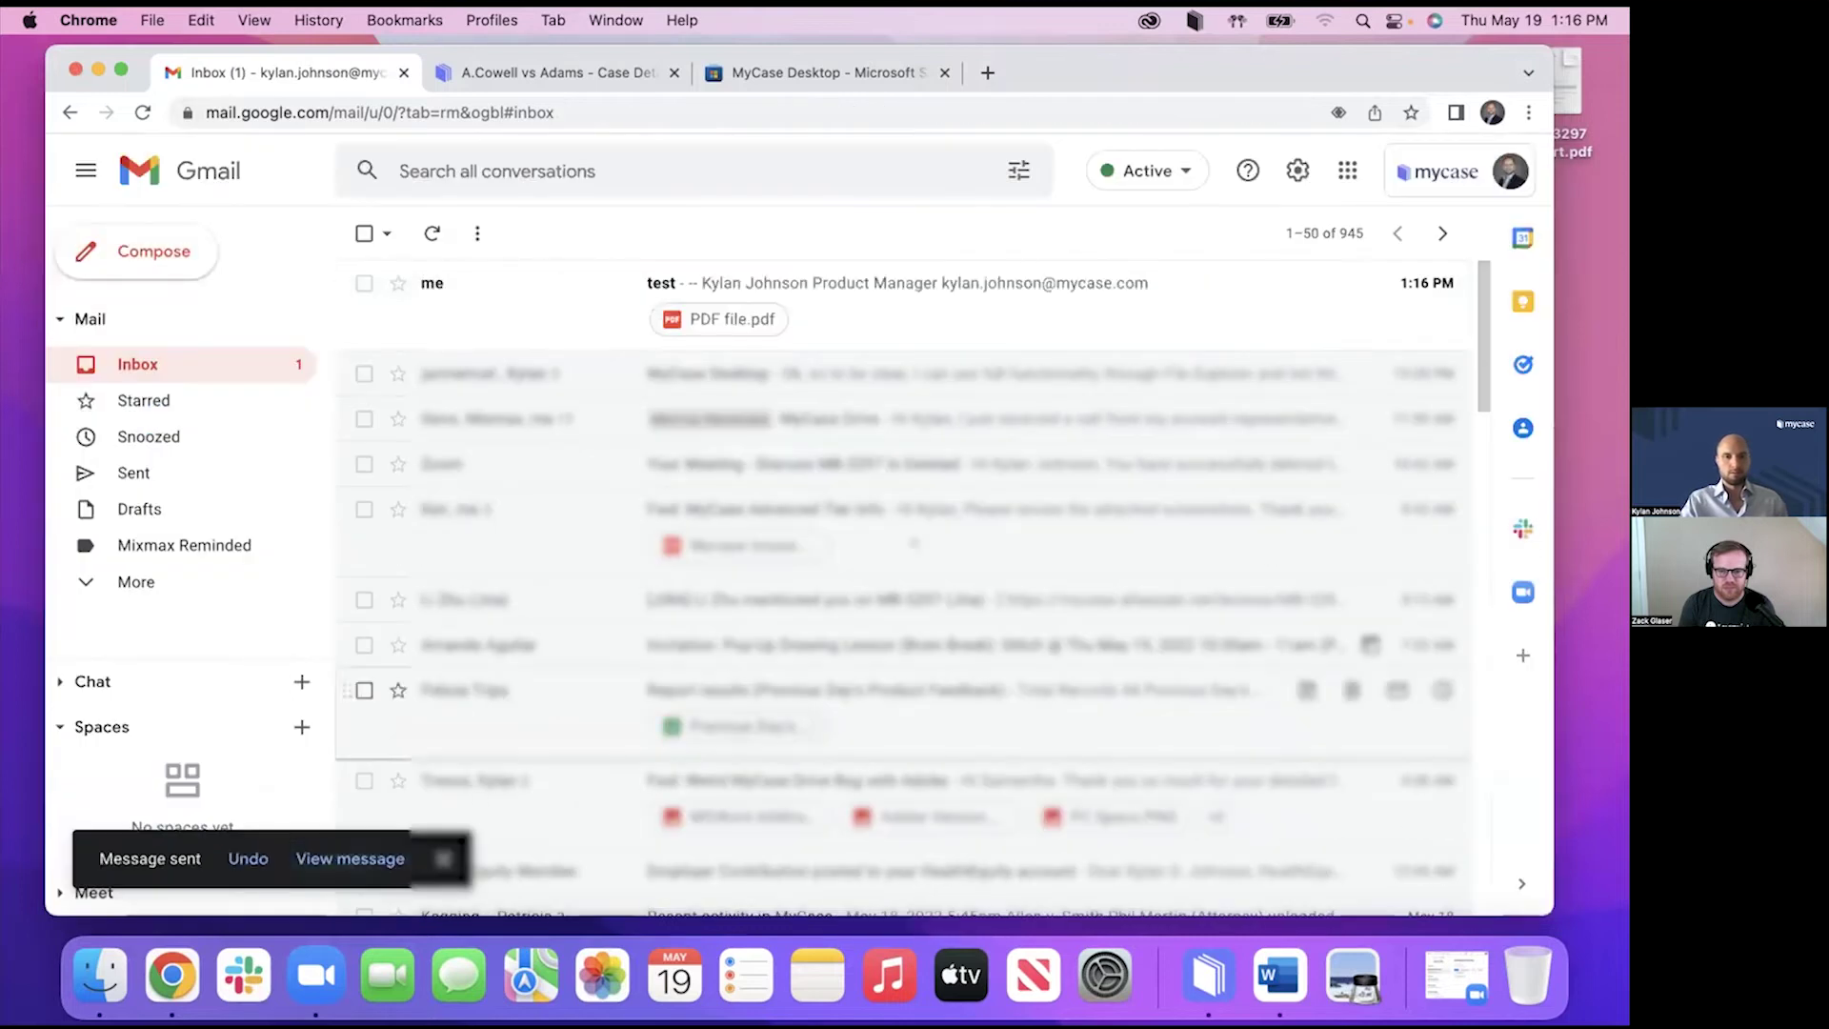
# Open the received 'test' email, preview its PDF file.pdf attachment, then bring up the case folder in Finder.
pyautogui.click(731, 282)
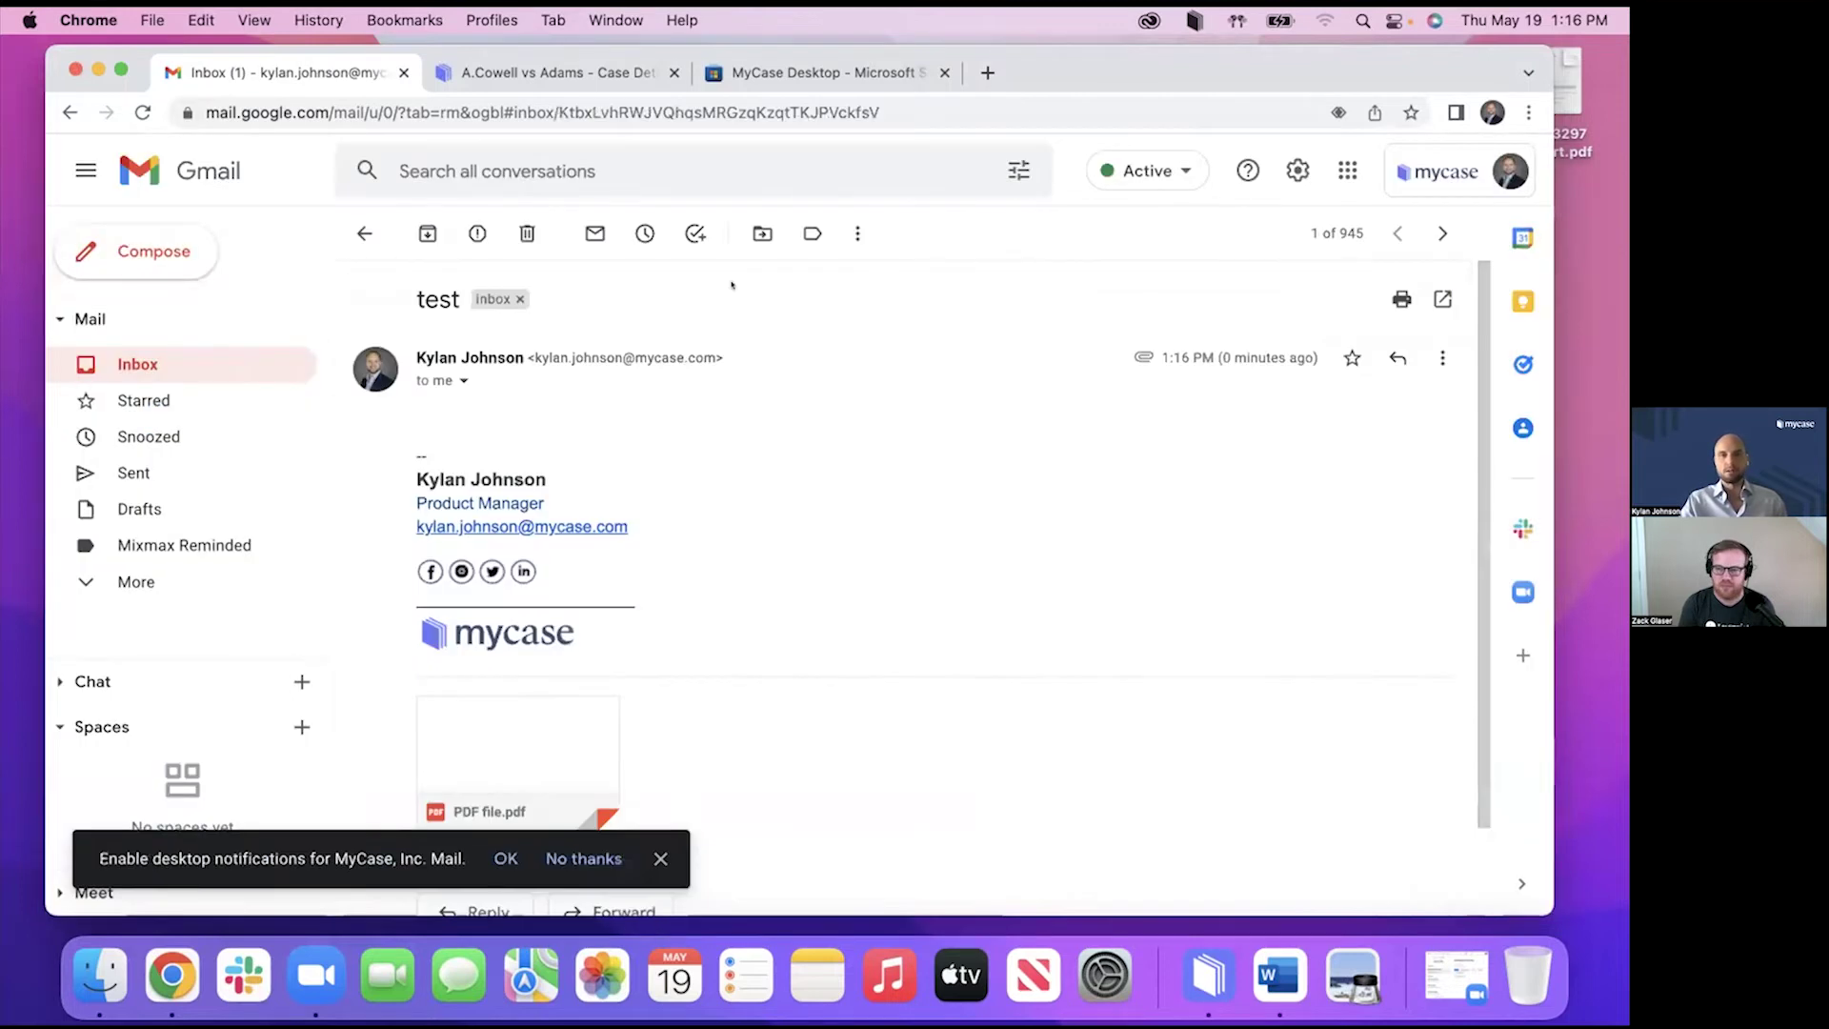
pyautogui.click(598, 729)
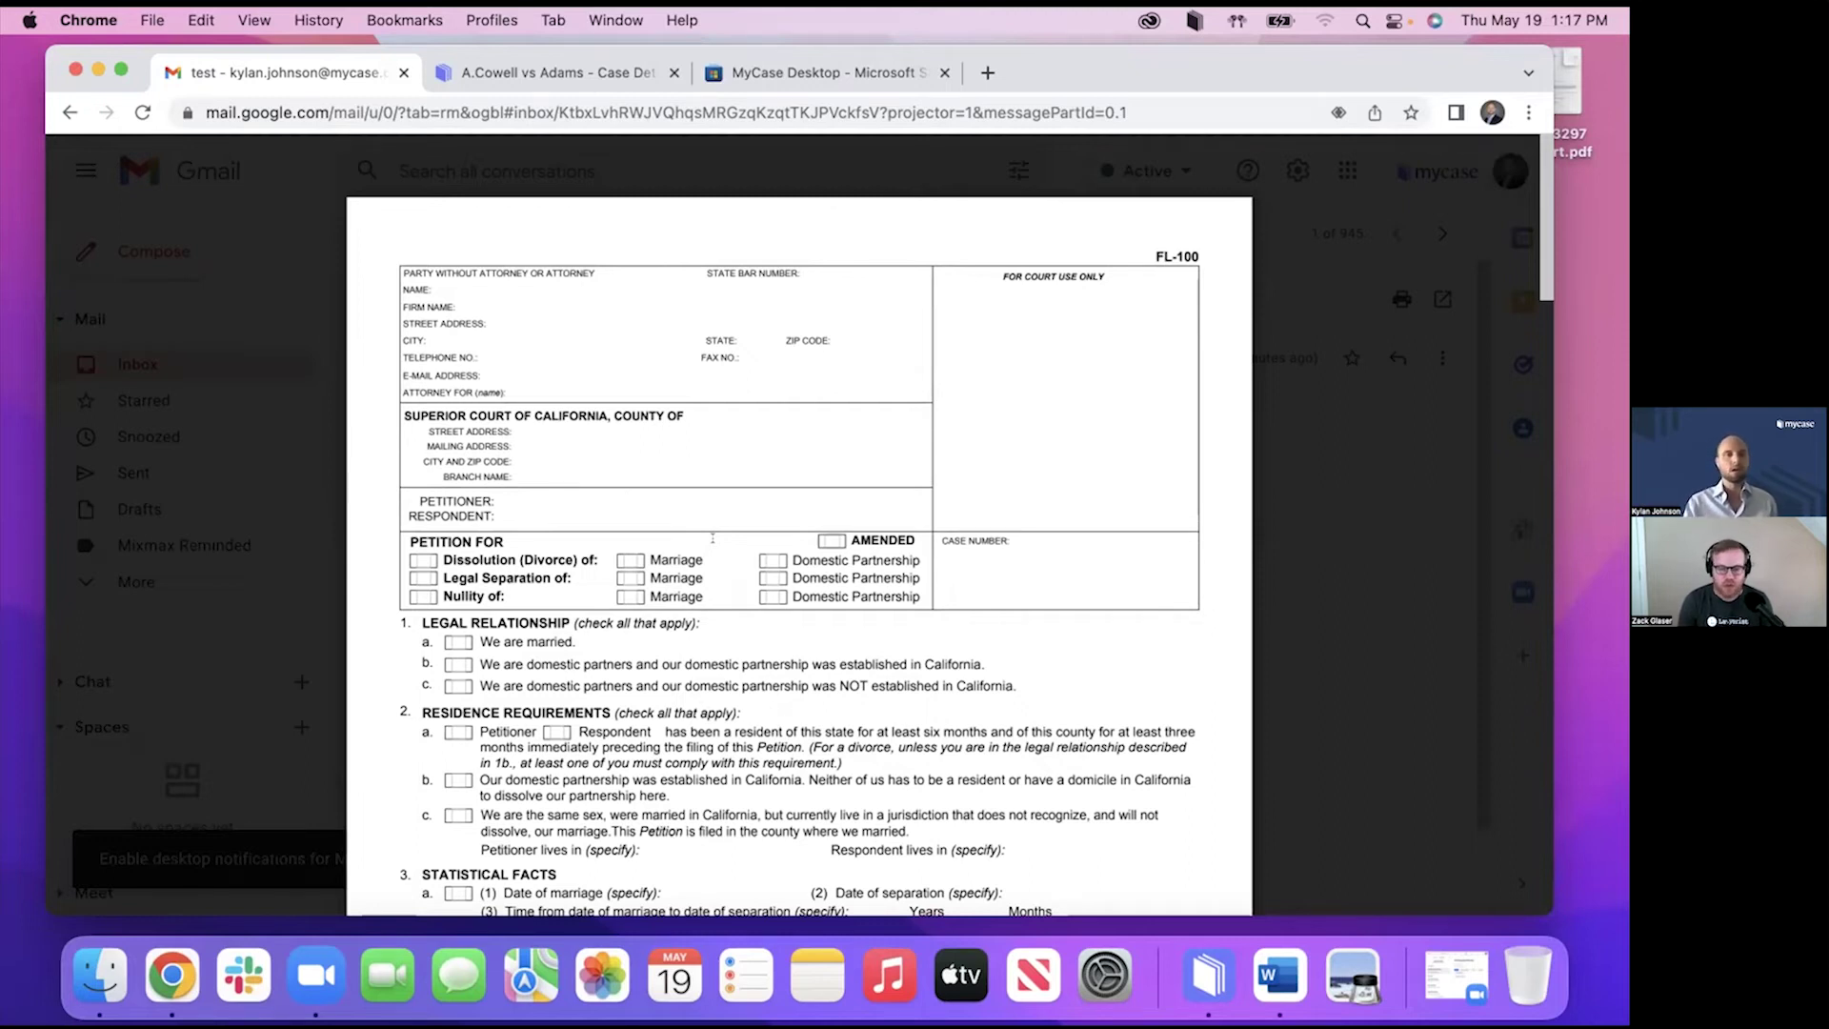
pyautogui.click(99, 974)
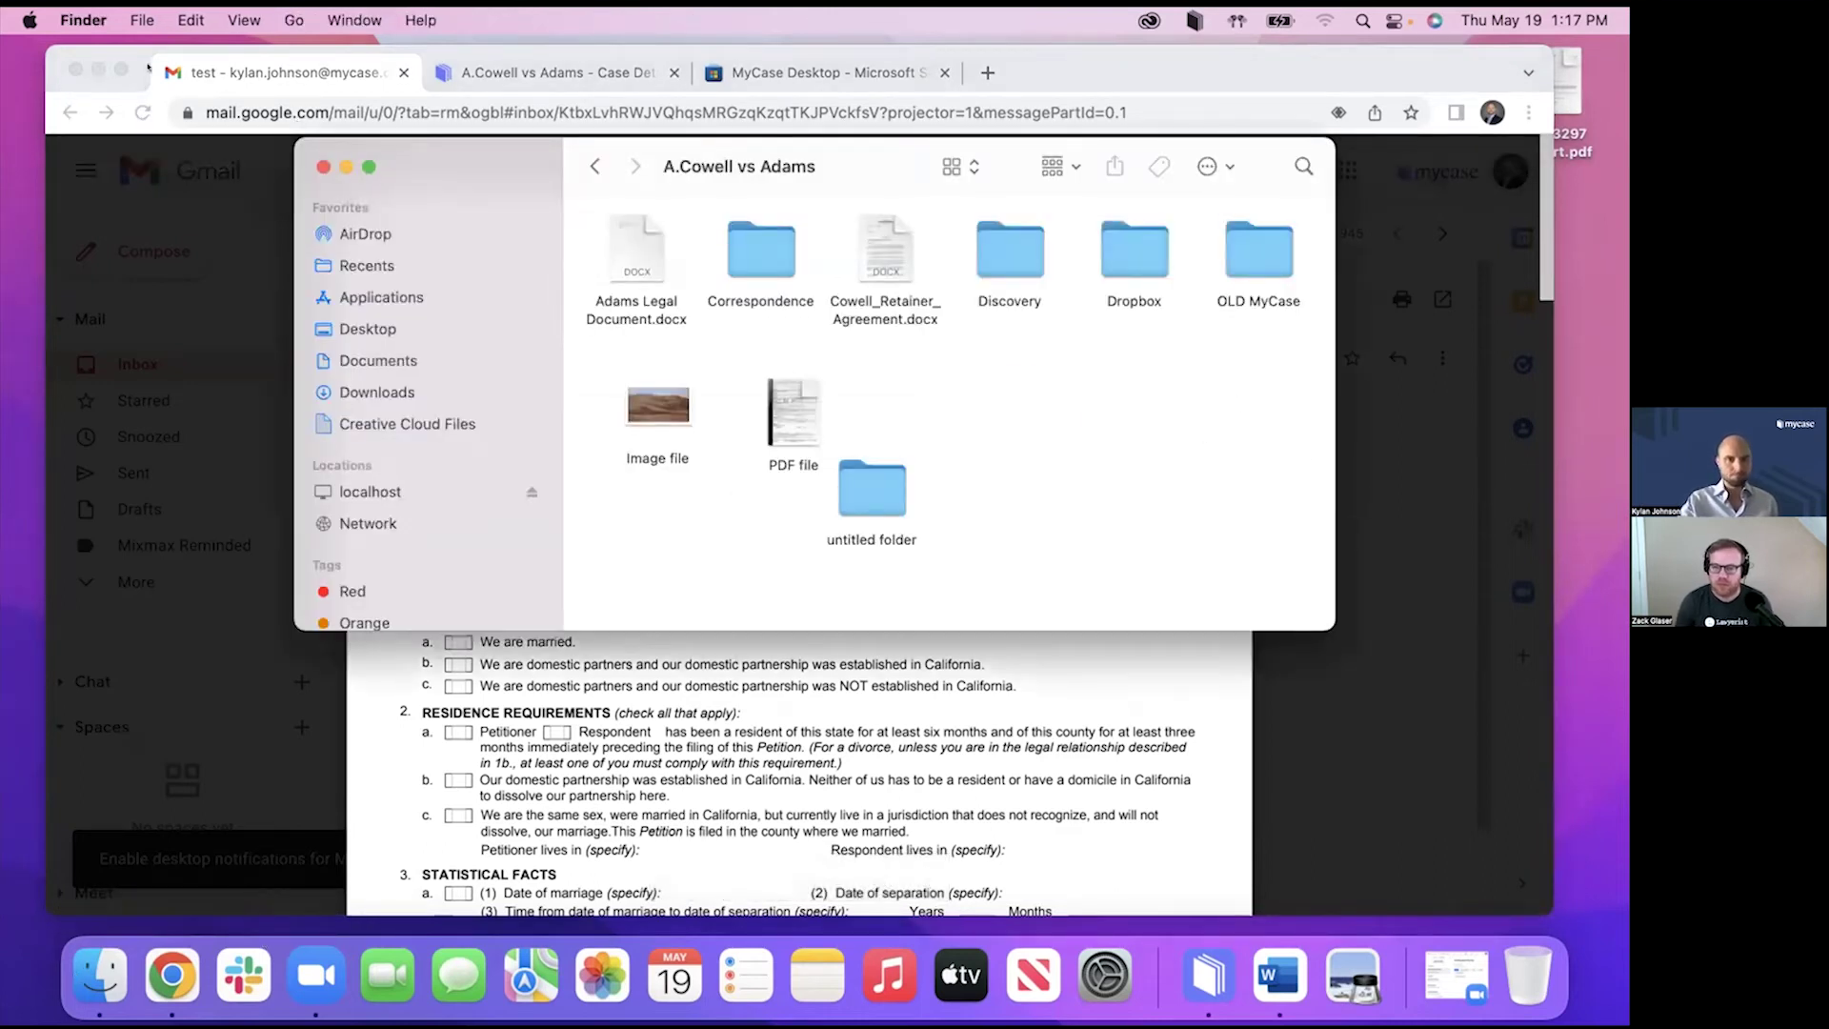
pyautogui.click(98, 70)
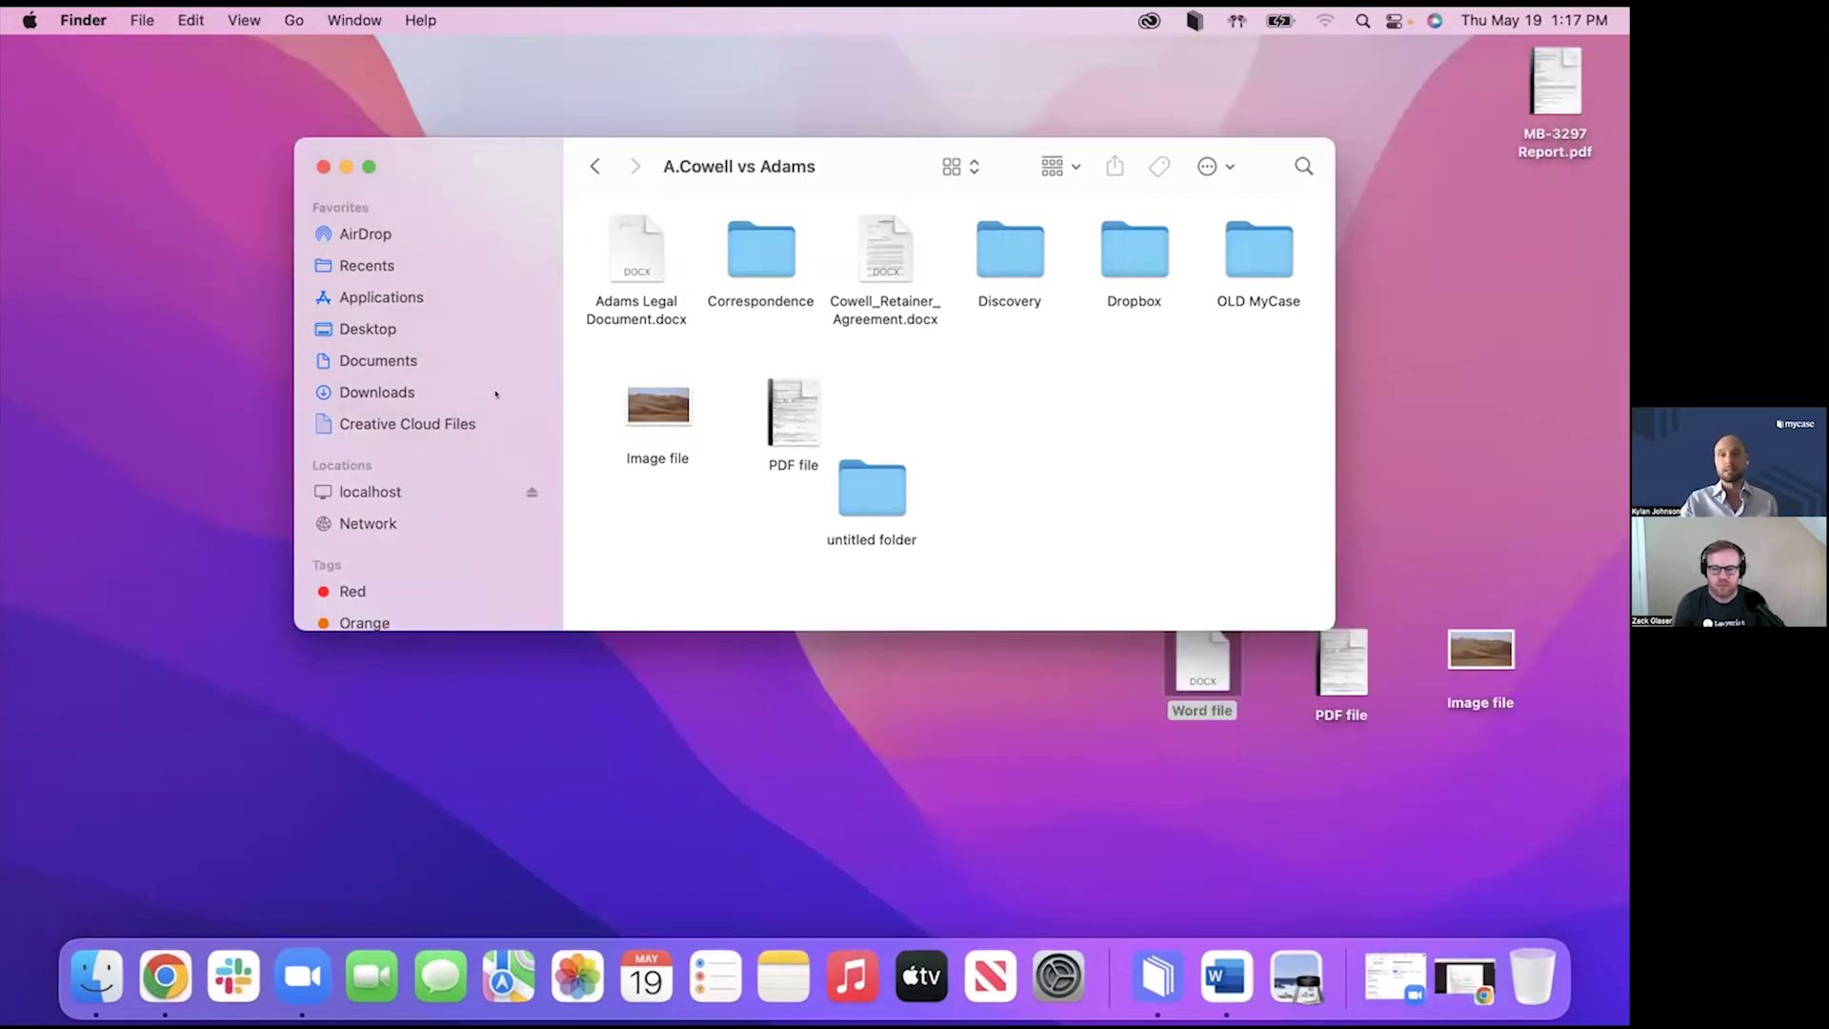
pyautogui.rightClick(652, 402)
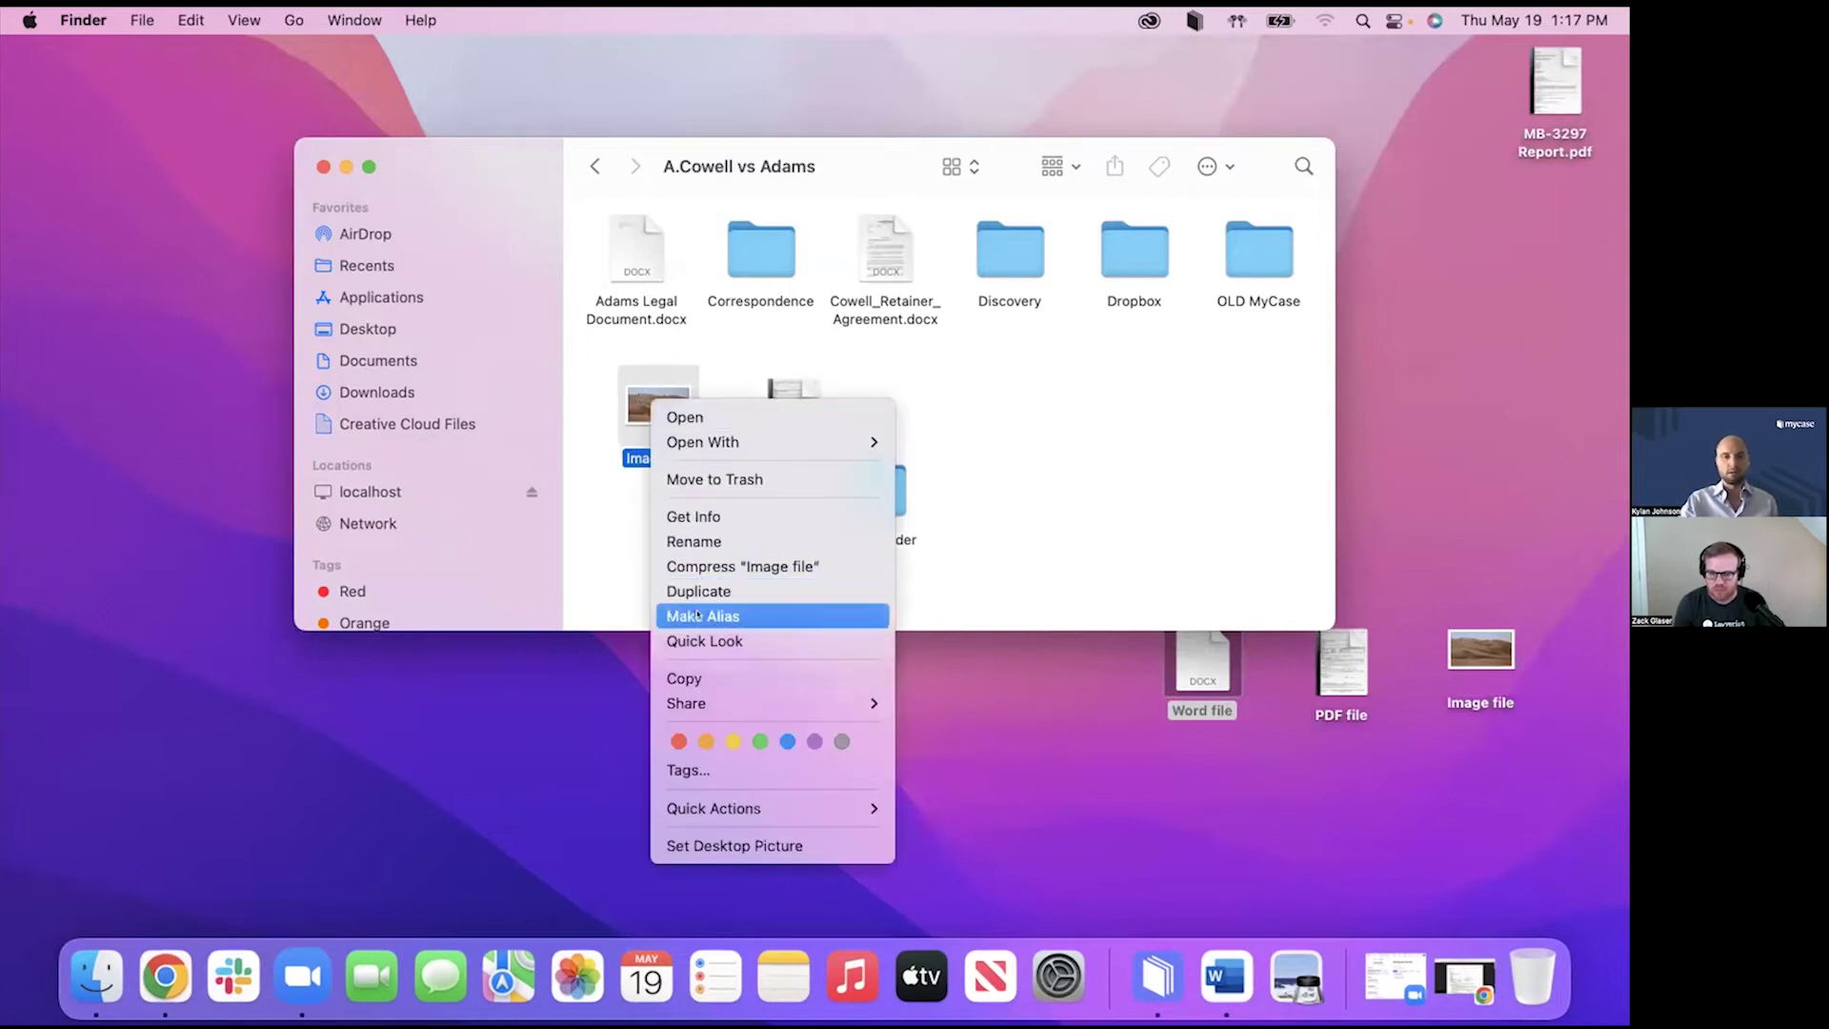
pyautogui.click(715, 479)
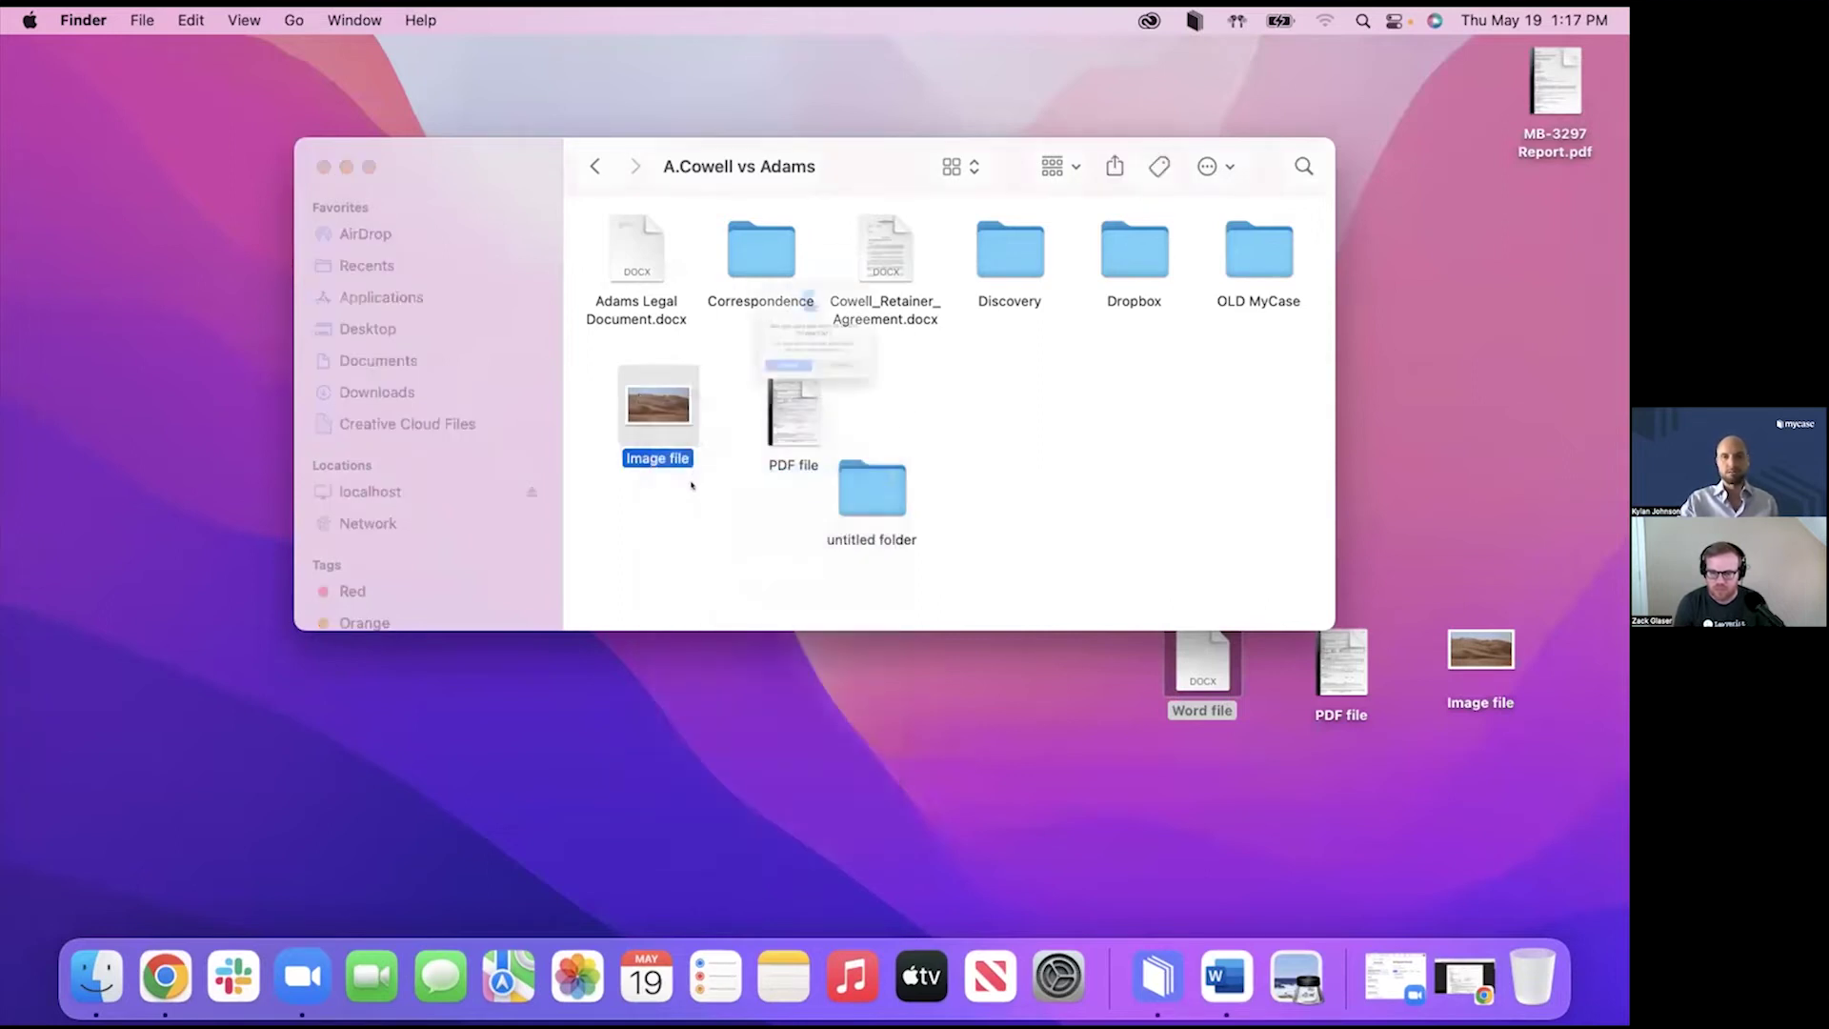
pyautogui.click(880, 424)
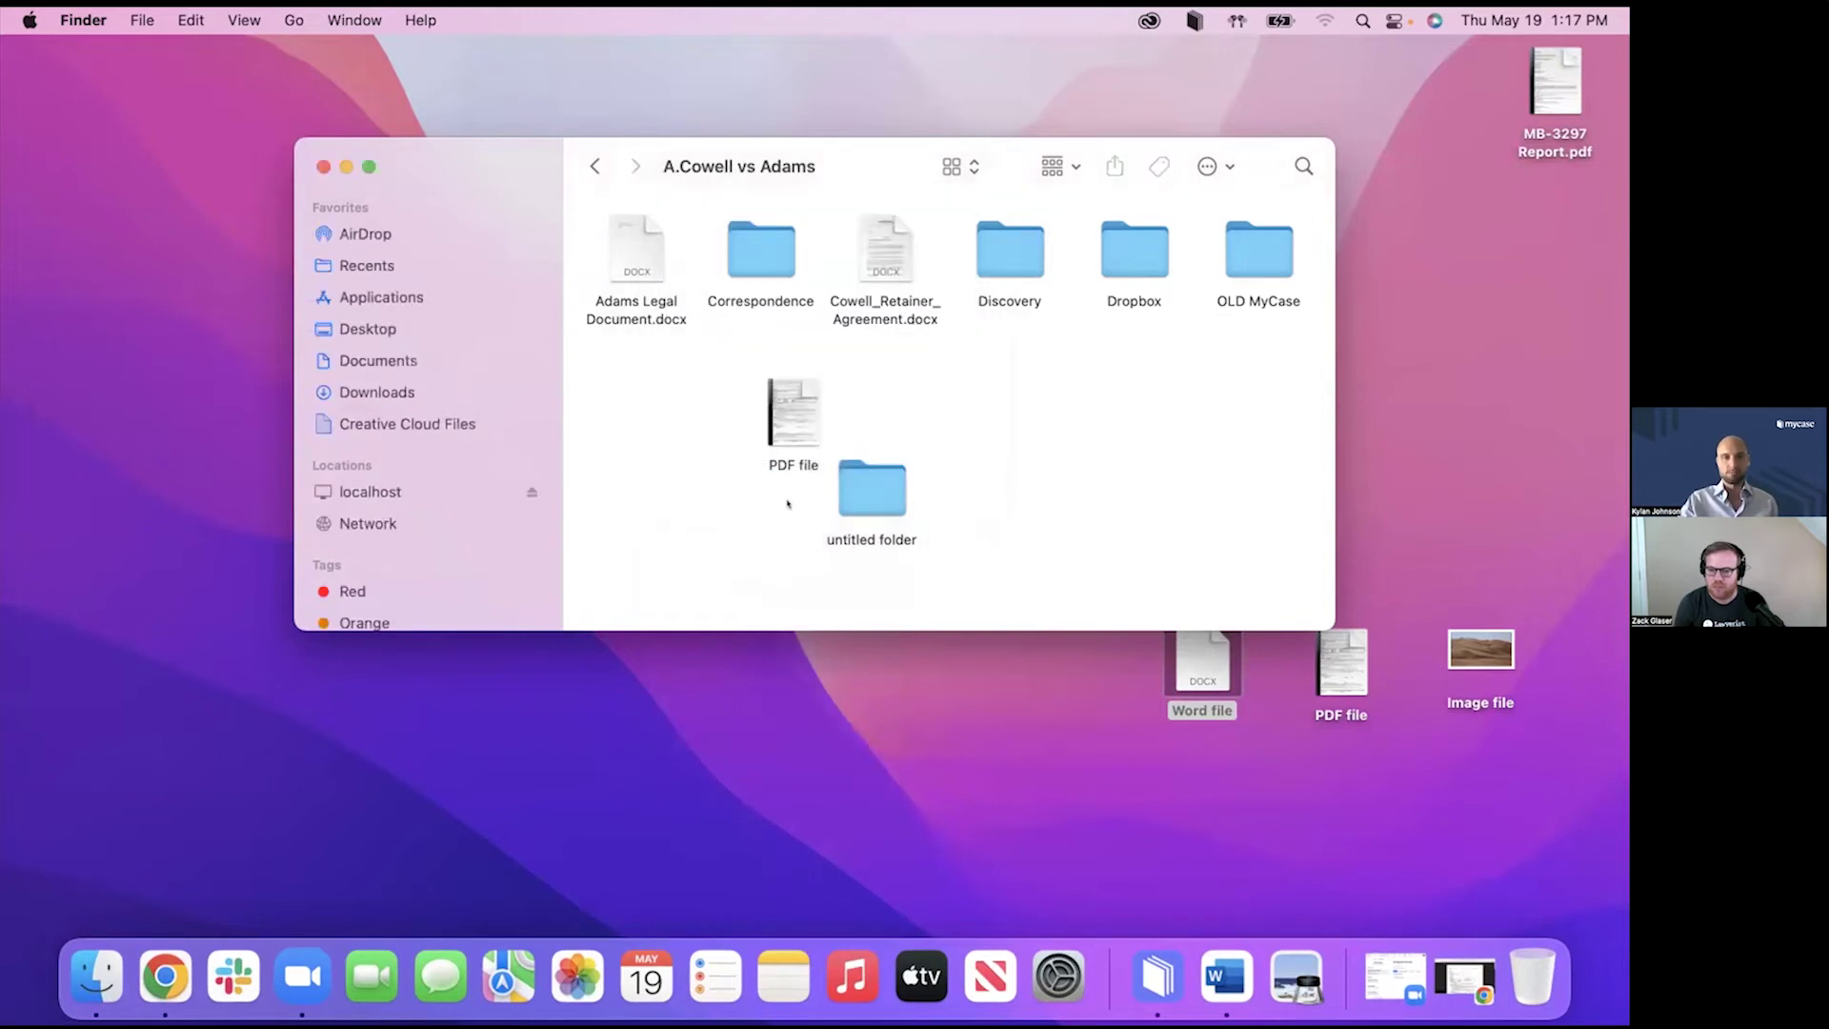
# Bring Chrome back and switch to the A.Cowell vs Adams case page.
pyautogui.click(166, 991)
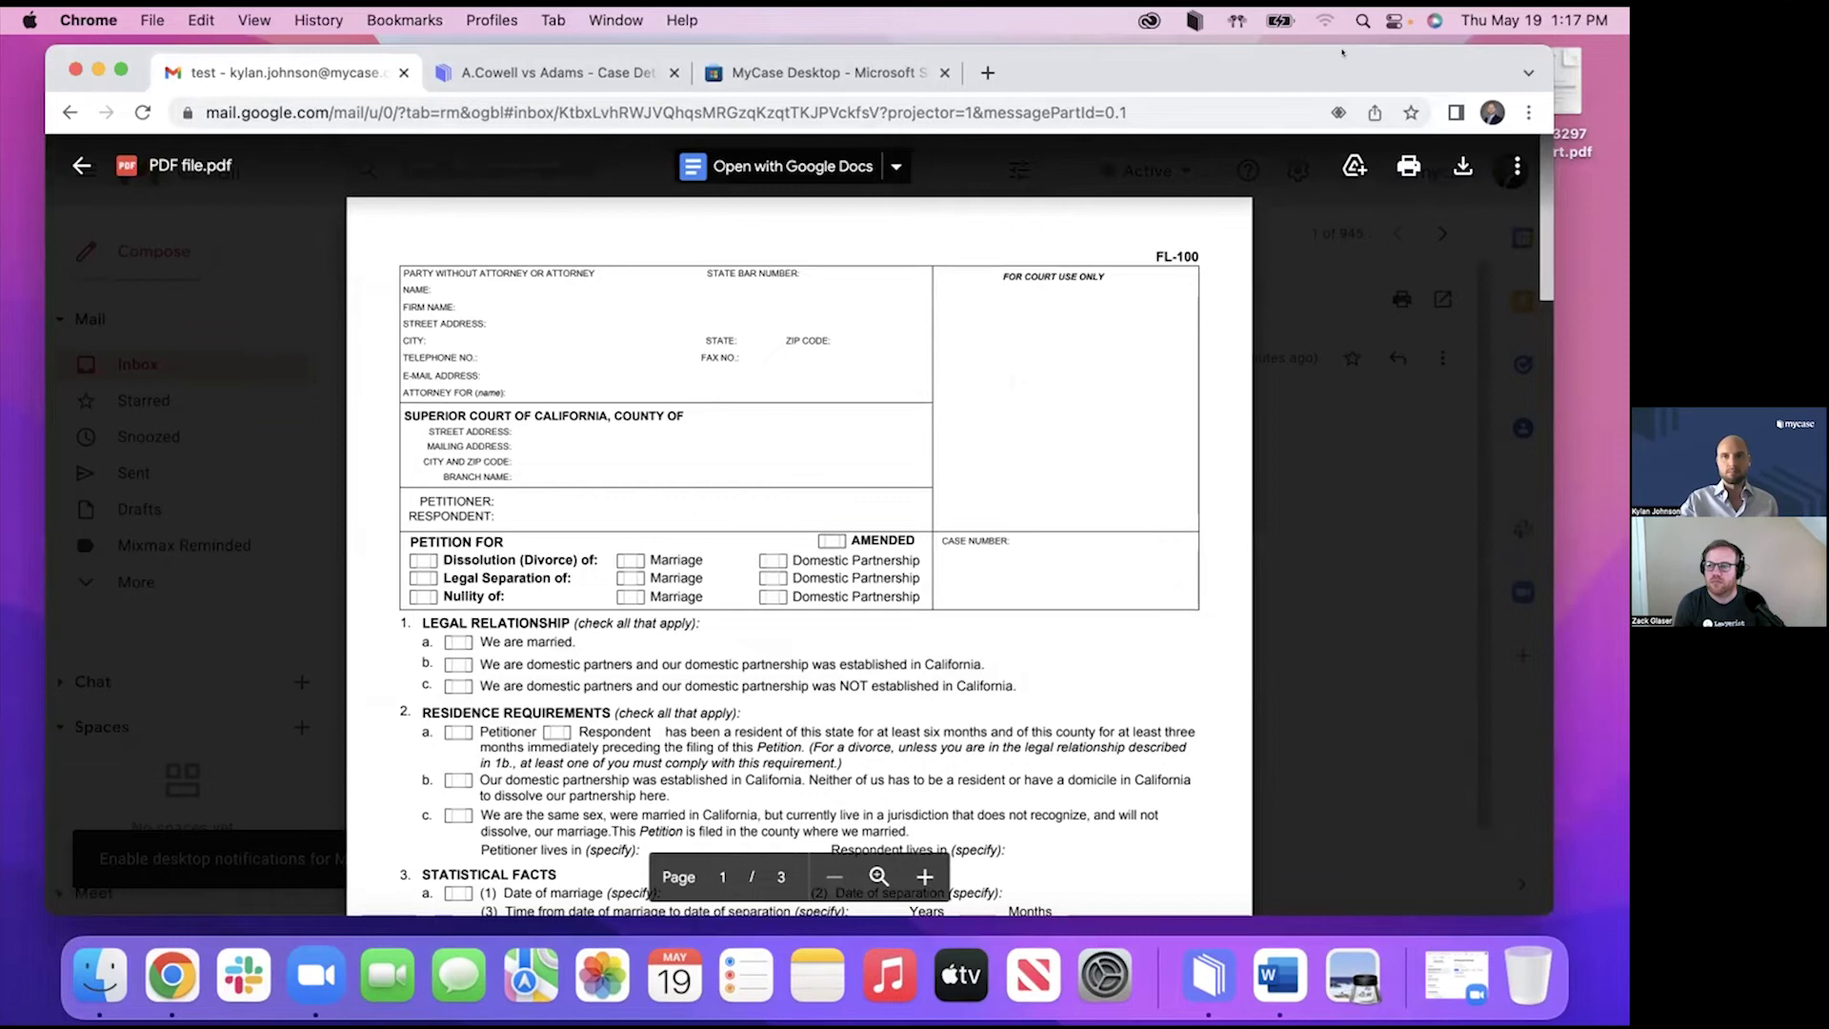
pyautogui.moveTo(1342, 51); pyautogui.dragTo(1056, 160)
pyautogui.click(279, 181)
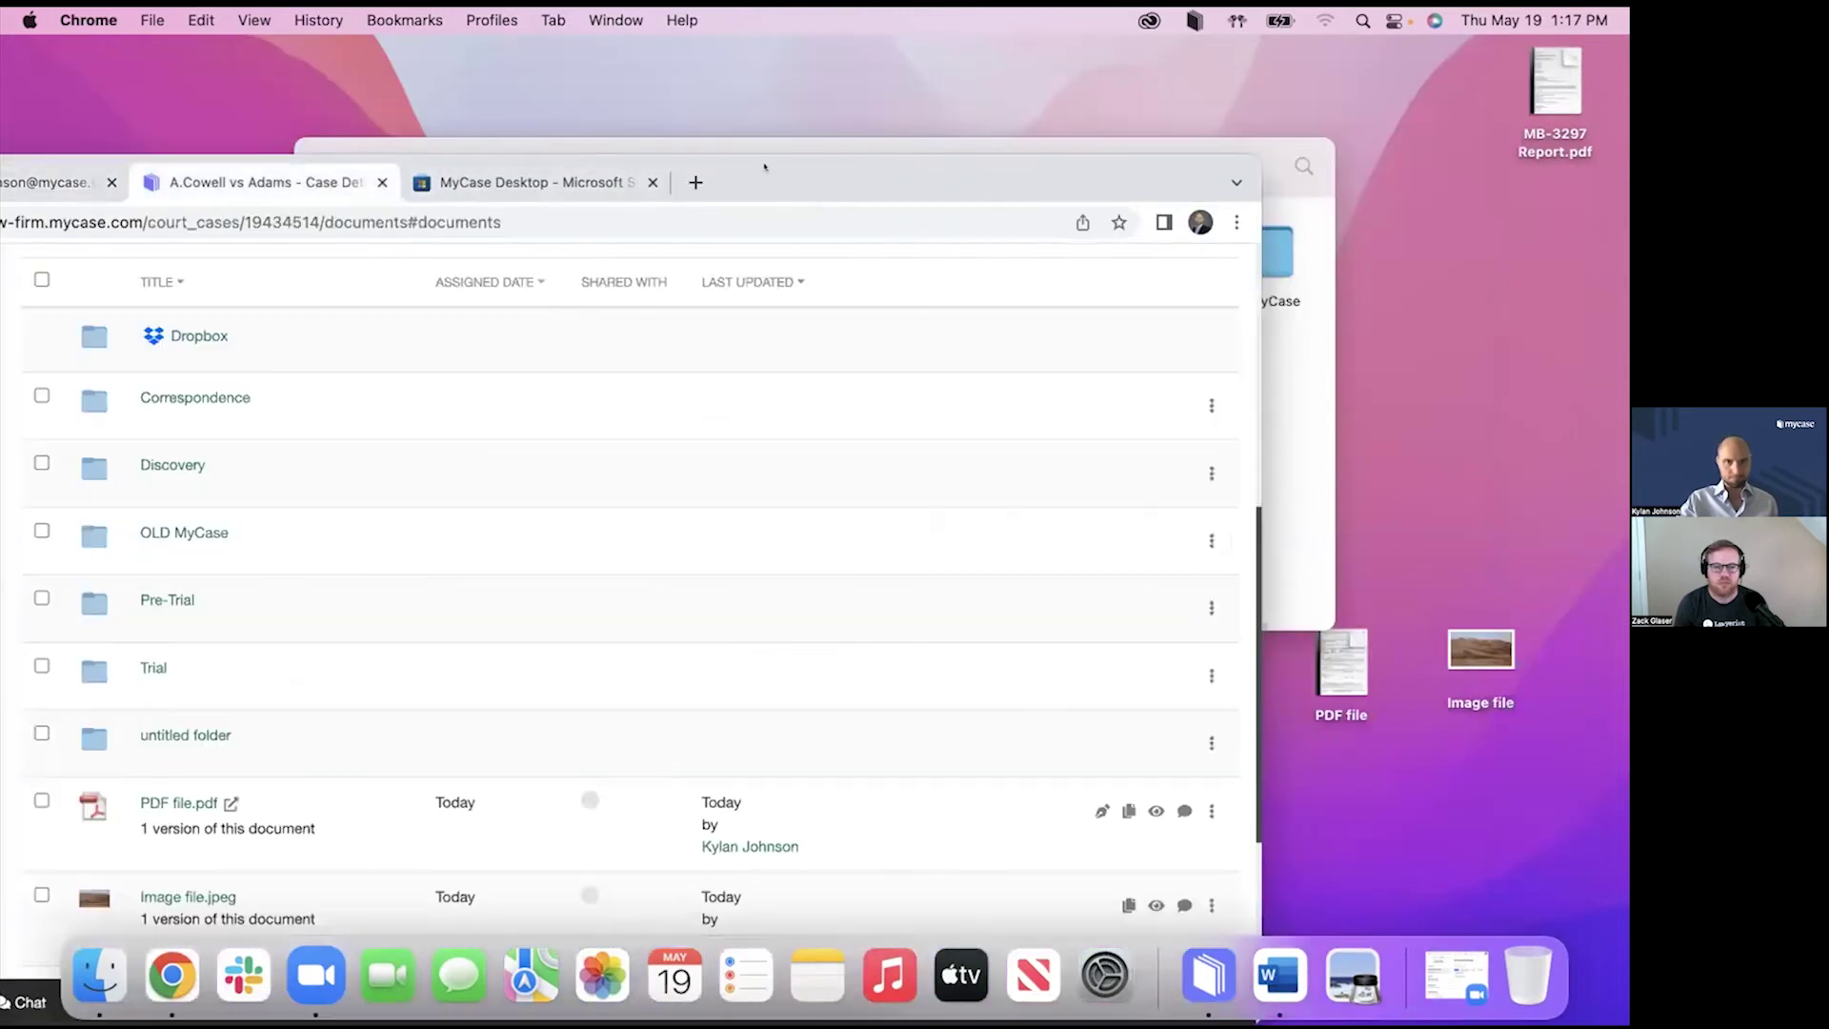
pyautogui.moveTo(764, 167); pyautogui.dragTo(1022, 85)
# Reload the A.Cowell vs Adams documents page and scroll the list to confirm Image file.jpeg is gone.
pyautogui.click(109, 140)
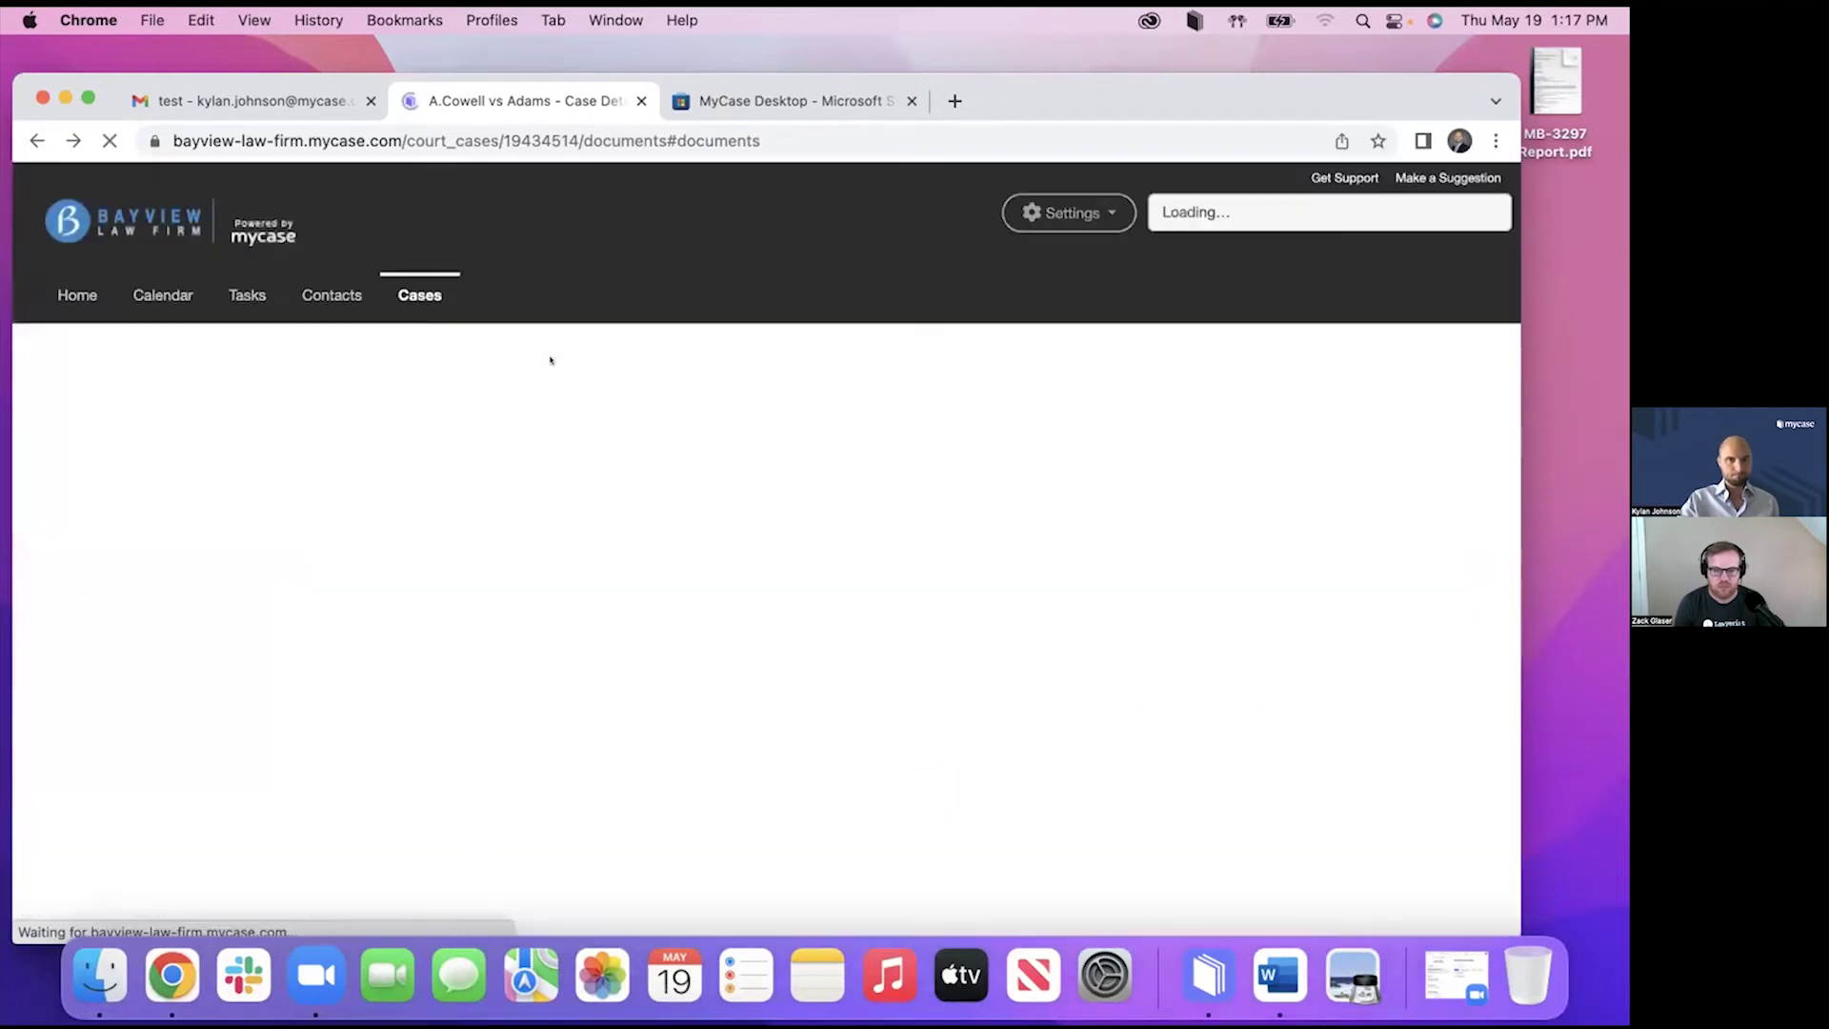
pyautogui.scroll(-3, 547, 362)
pyautogui.scroll(-3, 491, 609)
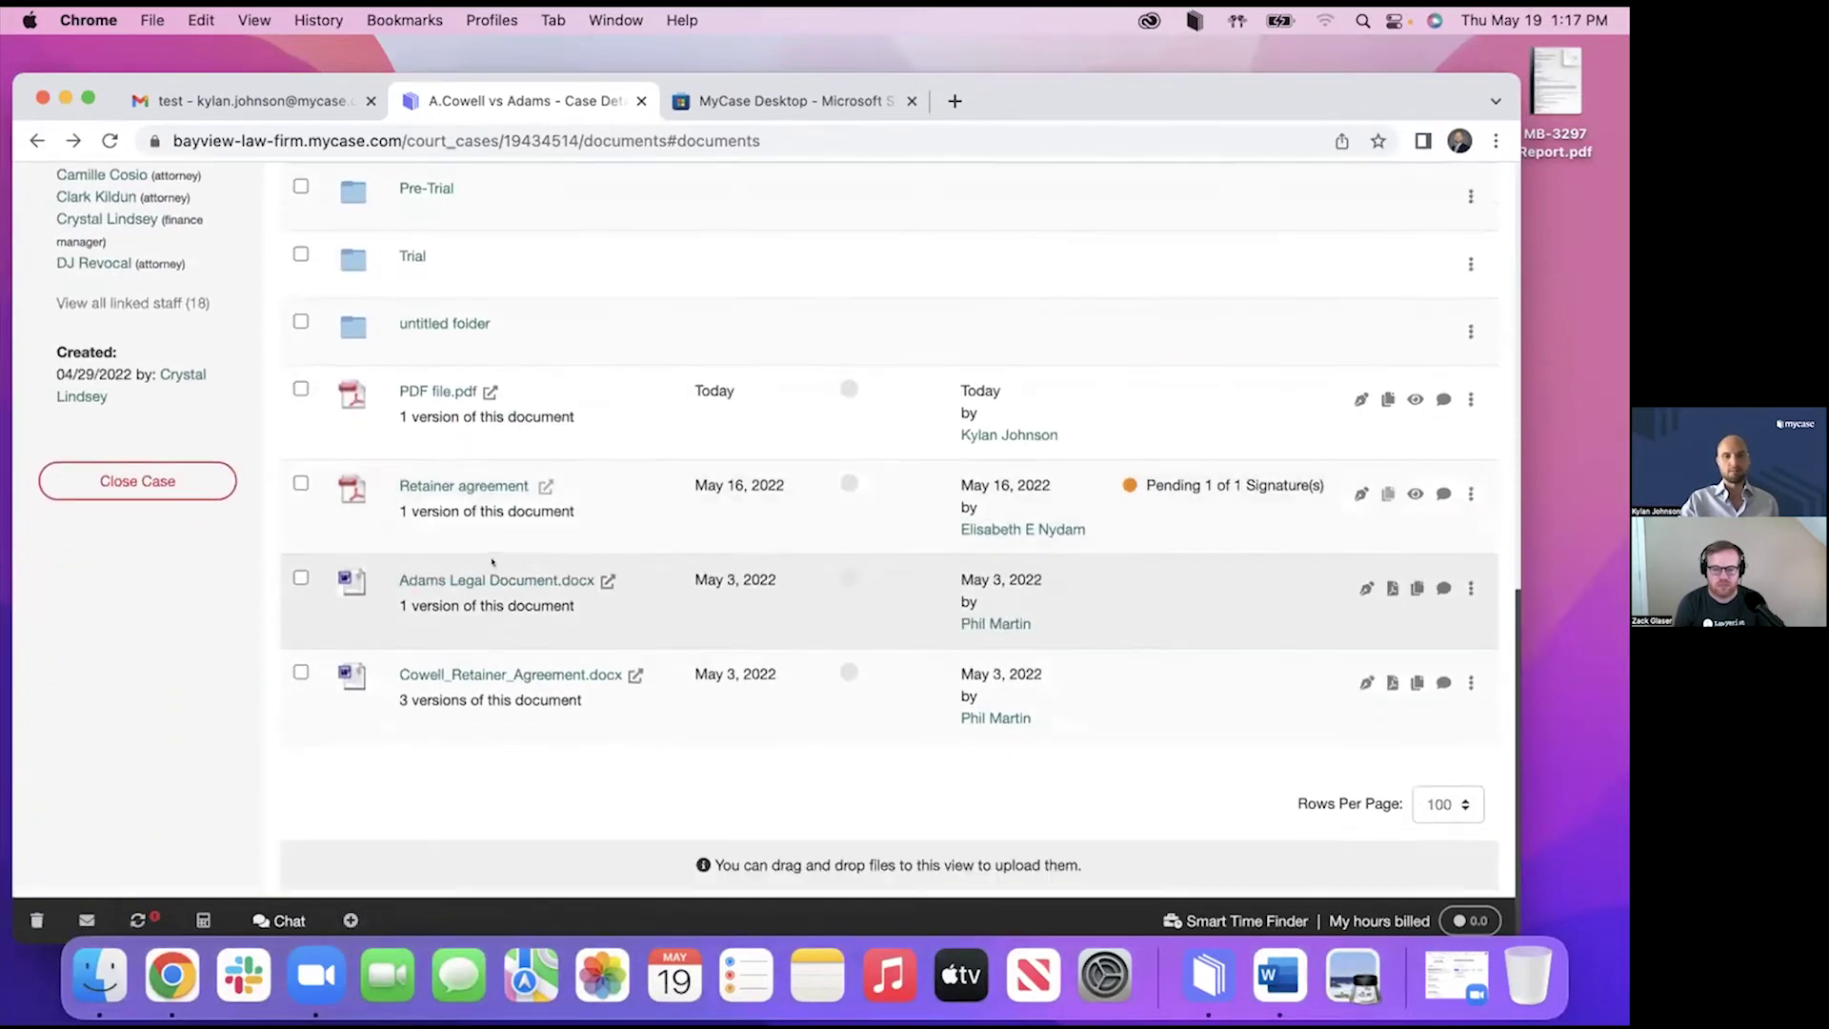
pyautogui.scroll(5, 481, 586)
pyautogui.scroll(1, 480, 580)
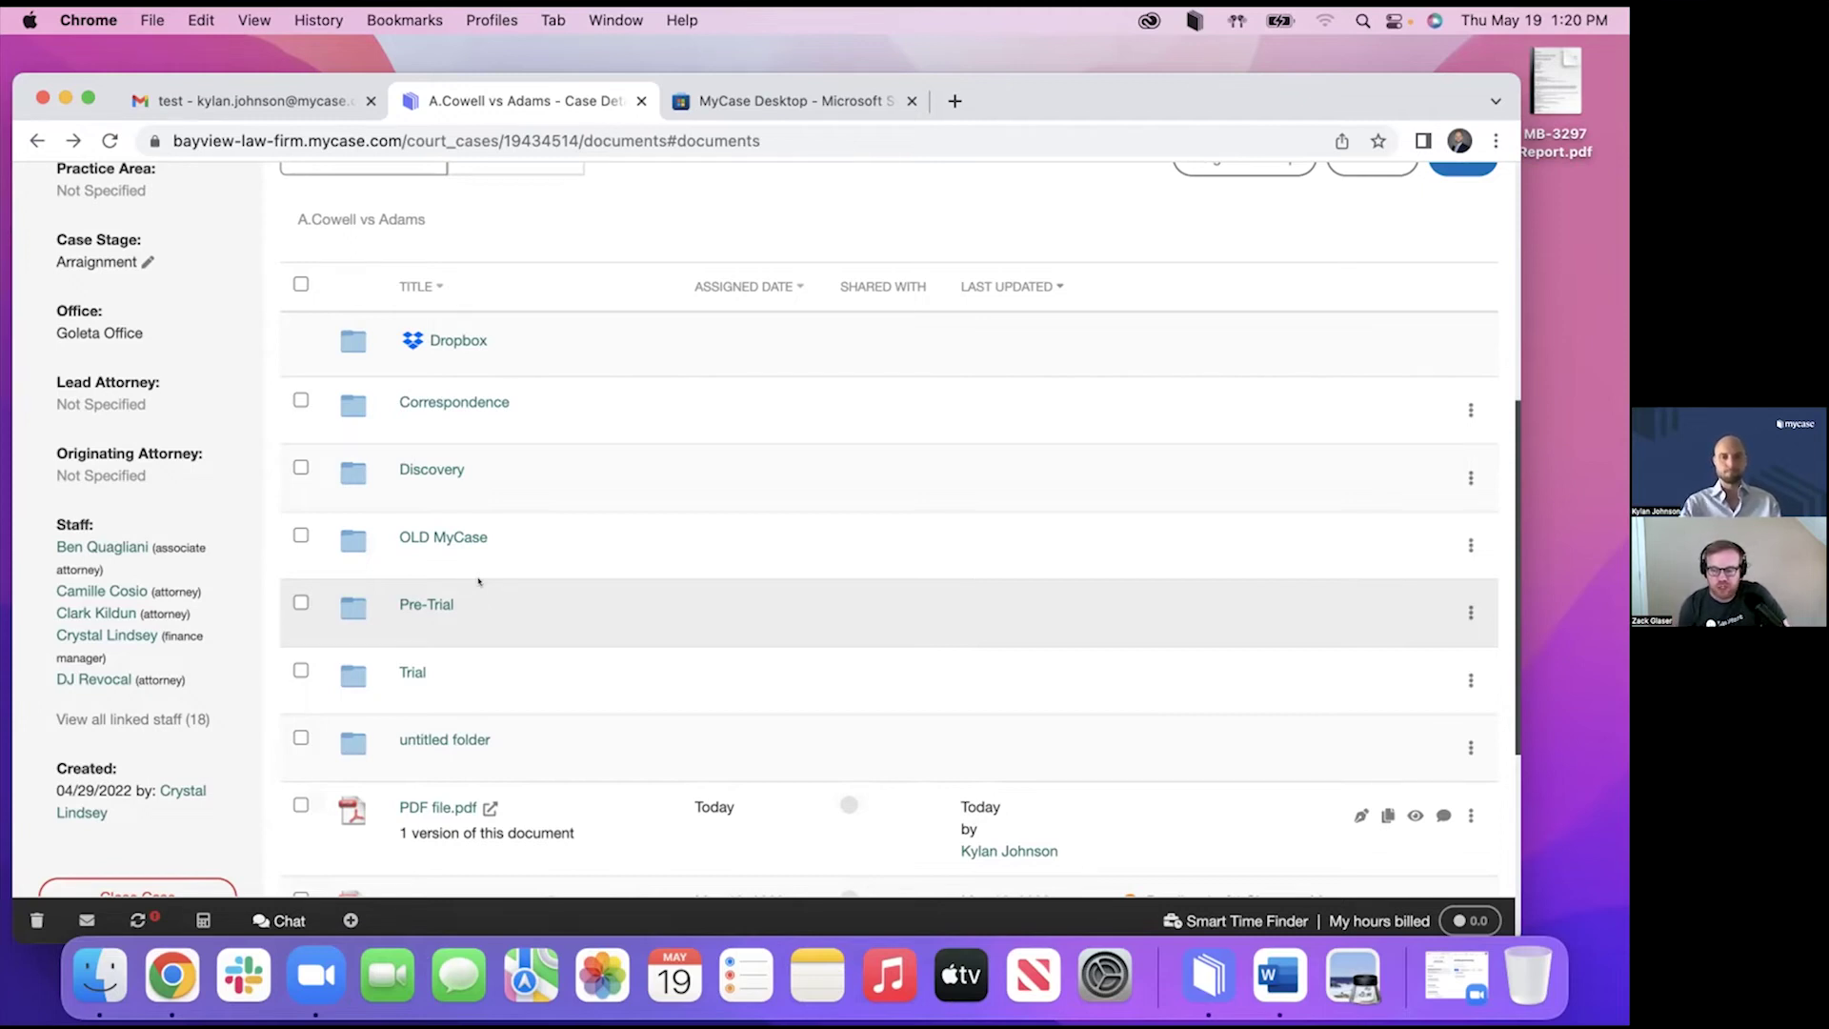
pyautogui.scroll(-5, 478, 581)
pyautogui.scroll(-4, 478, 581)
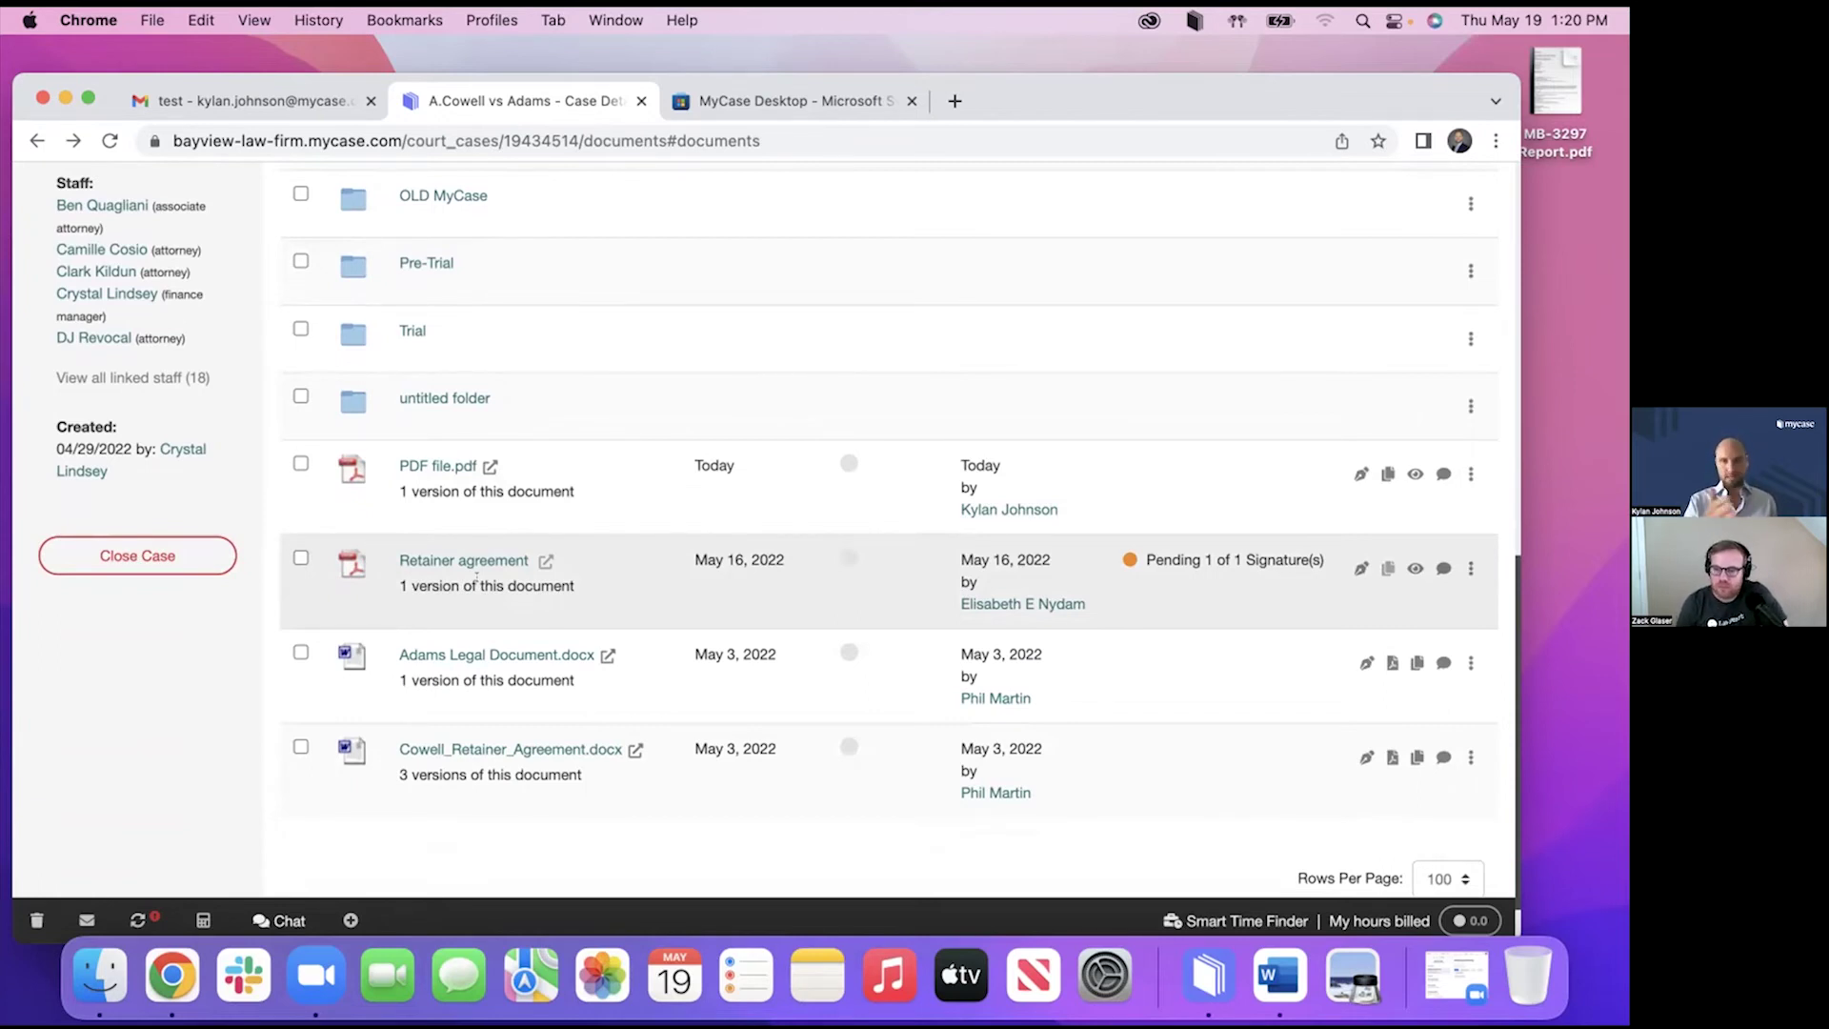
pyautogui.scroll(5, 476, 576)
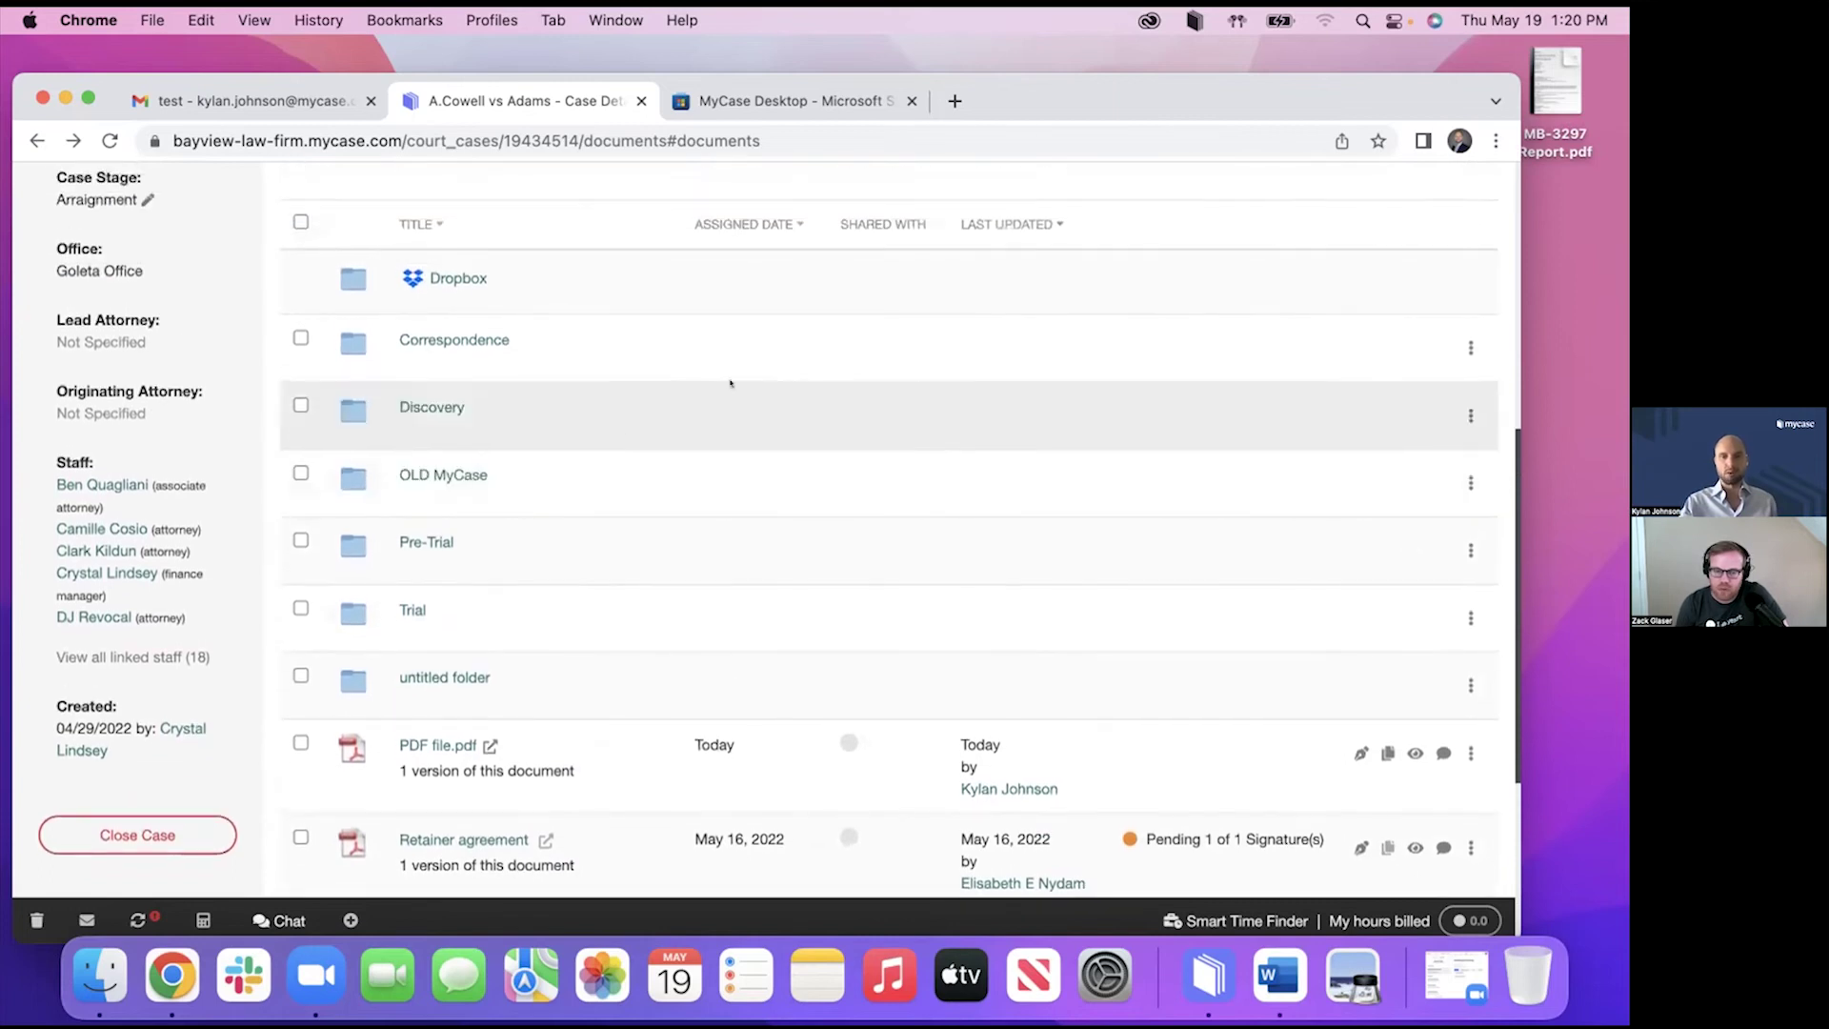
pyautogui.scroll(-3, 810, 524)
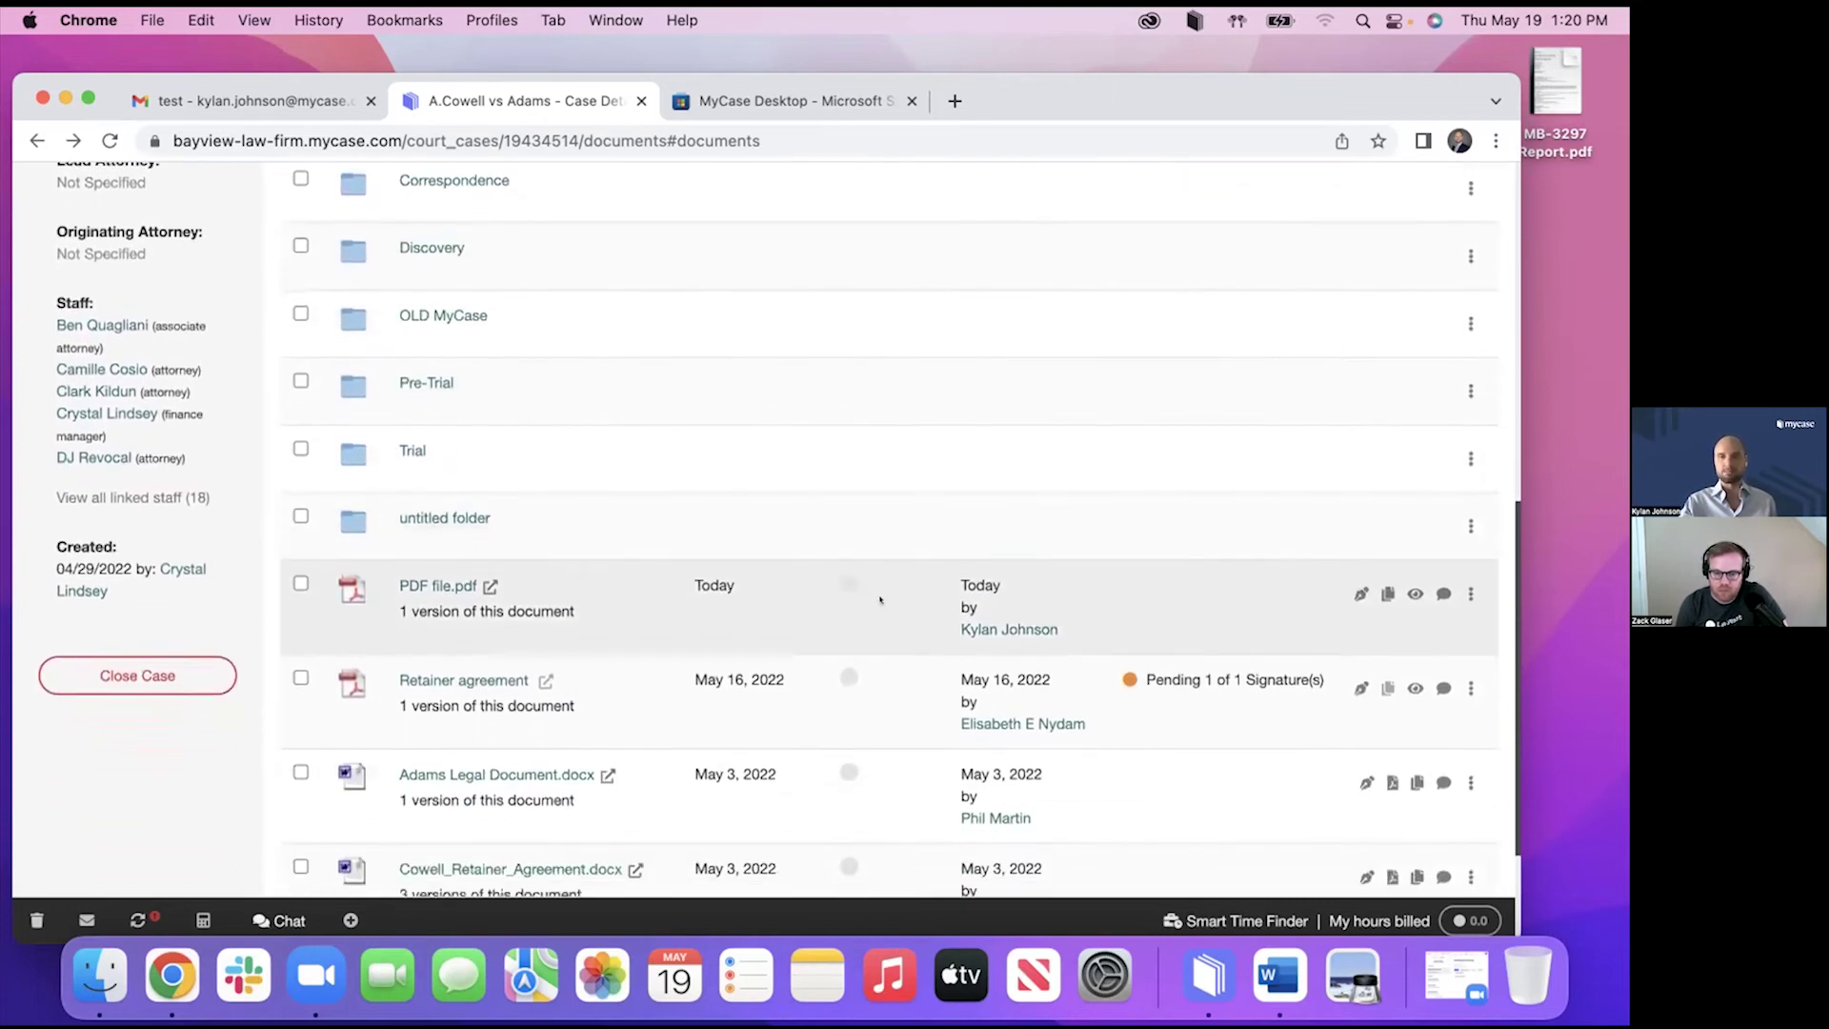
pyautogui.moveTo(1277, 684)
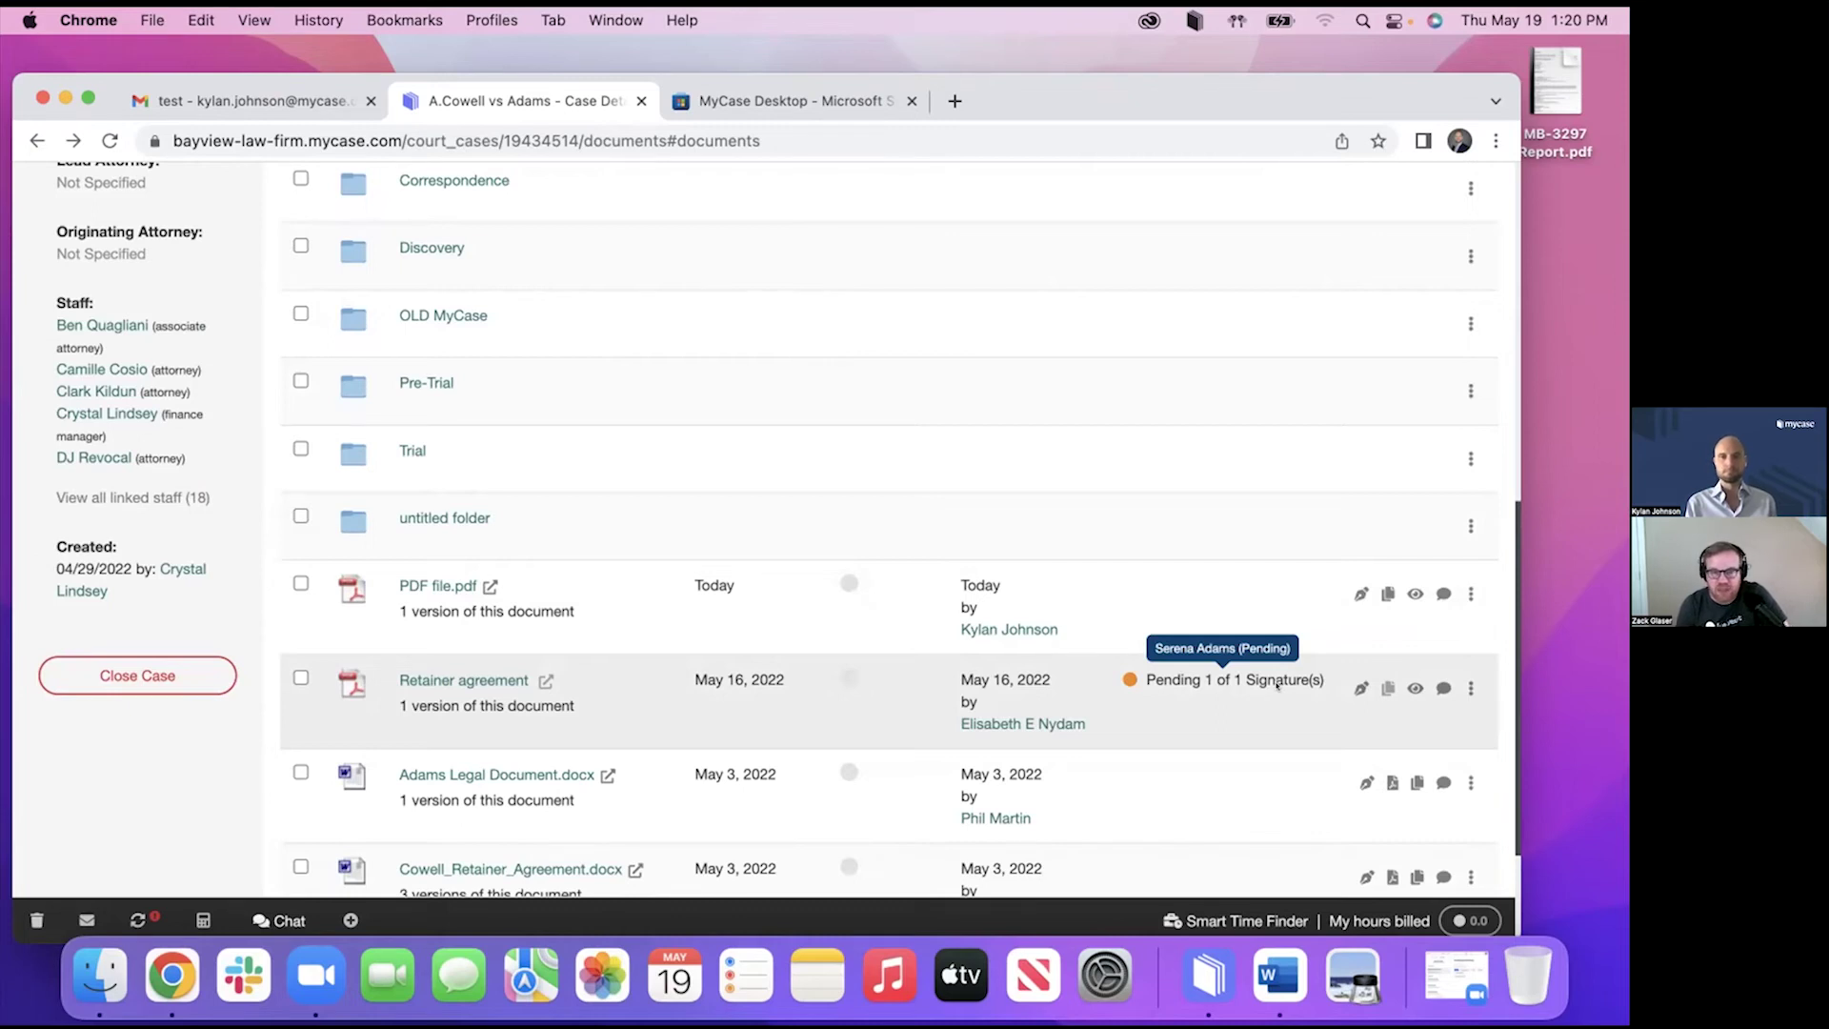
pyautogui.scroll(10, 1041, 408)
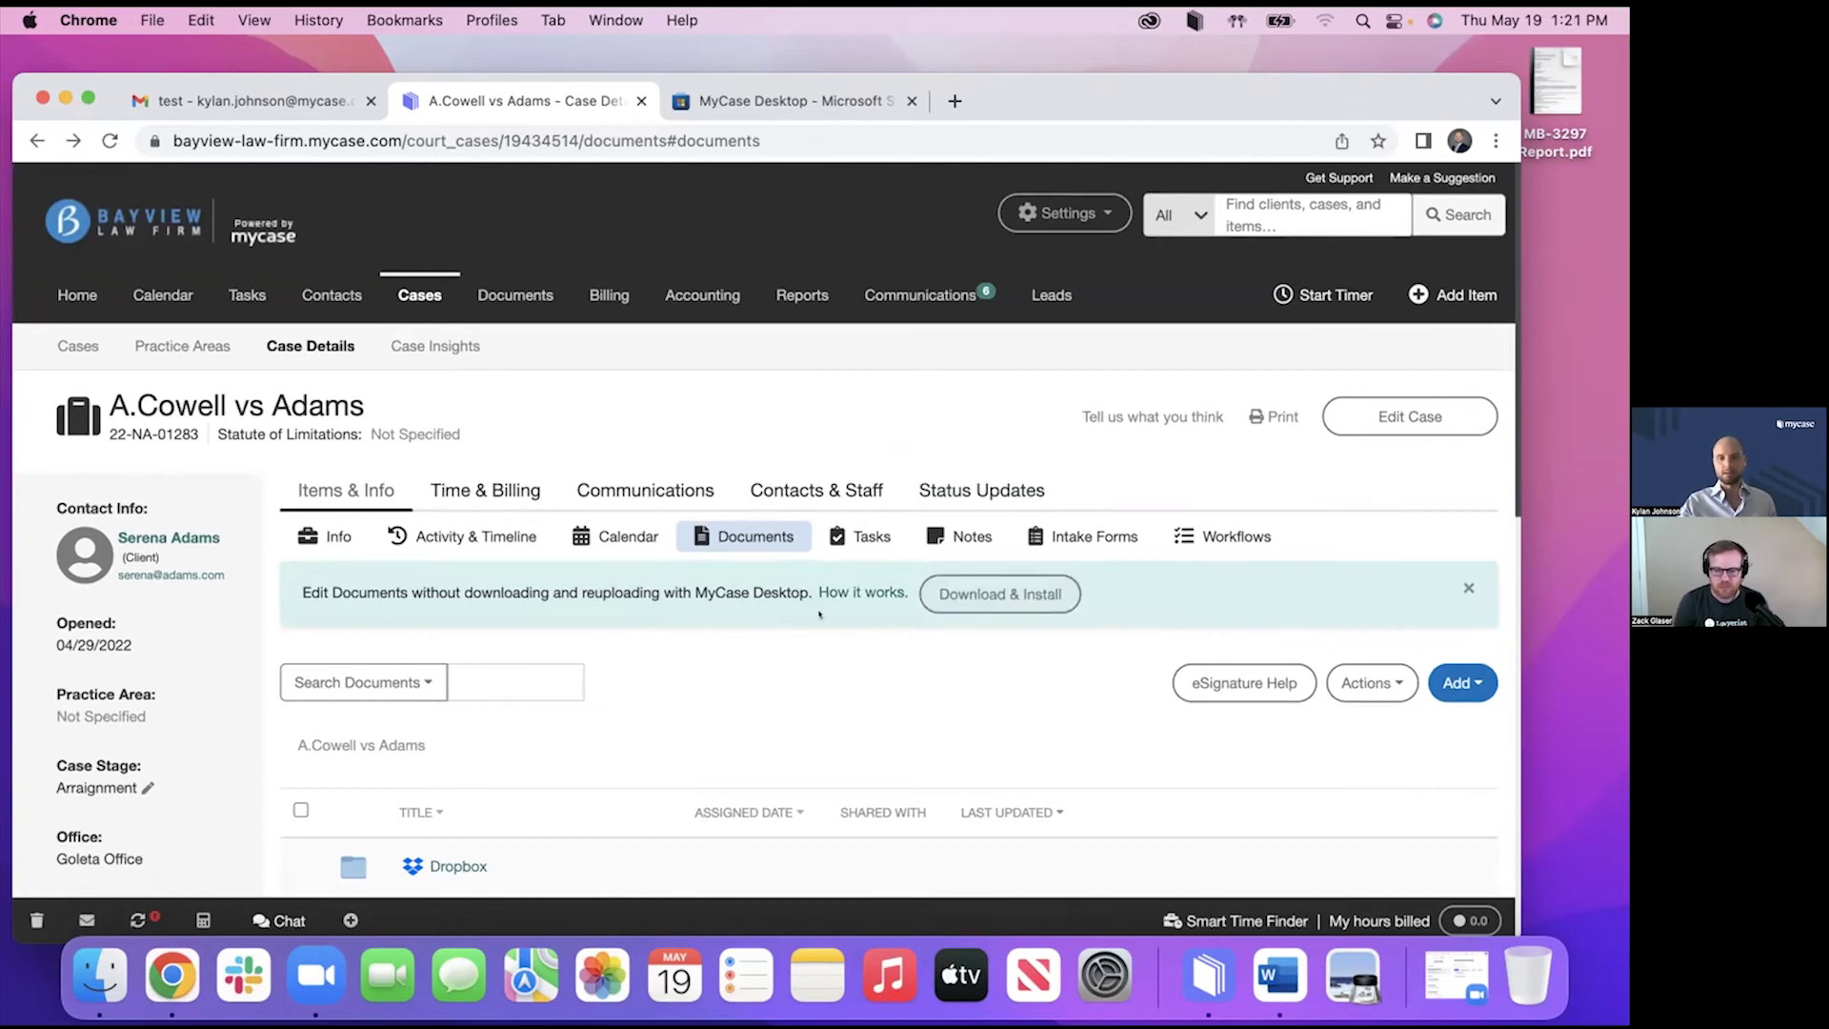
# Download the MyCase Desktop installer from the banner, then browse Settings > Integrations & Apps to the MyCase Desktop card.
pyautogui.click(983, 594)
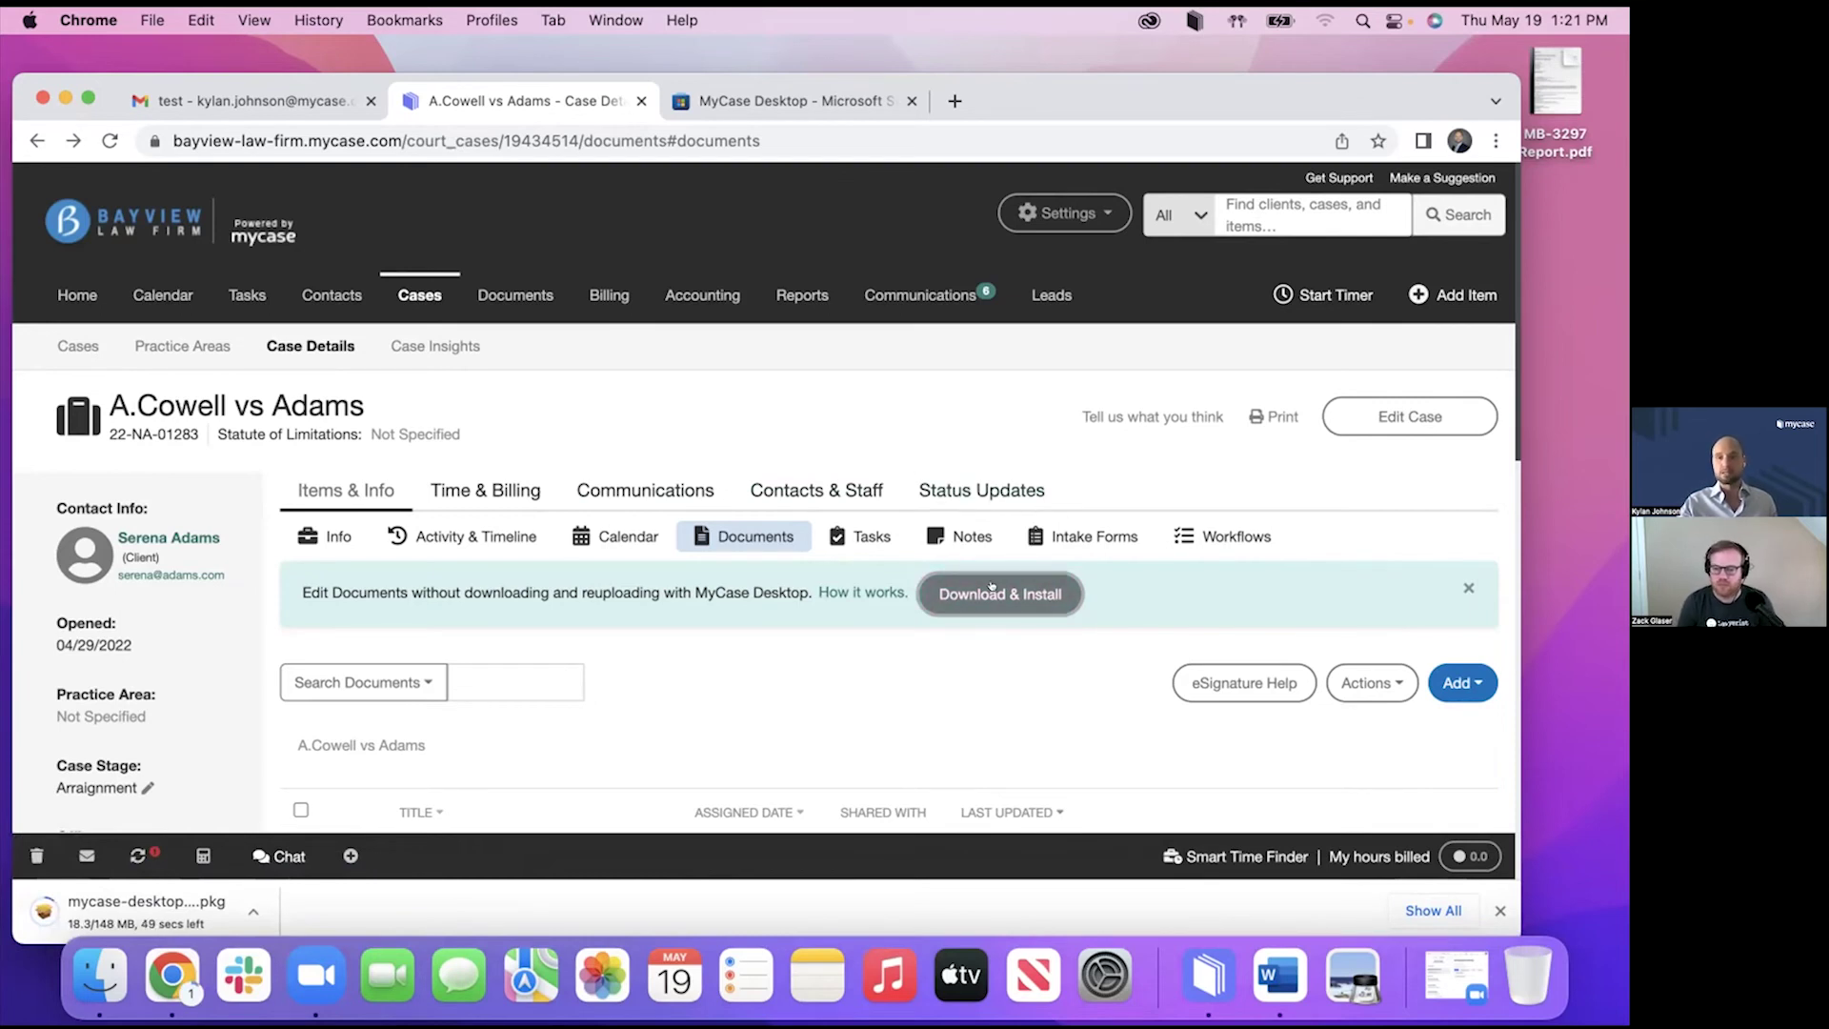
pyautogui.click(1064, 213)
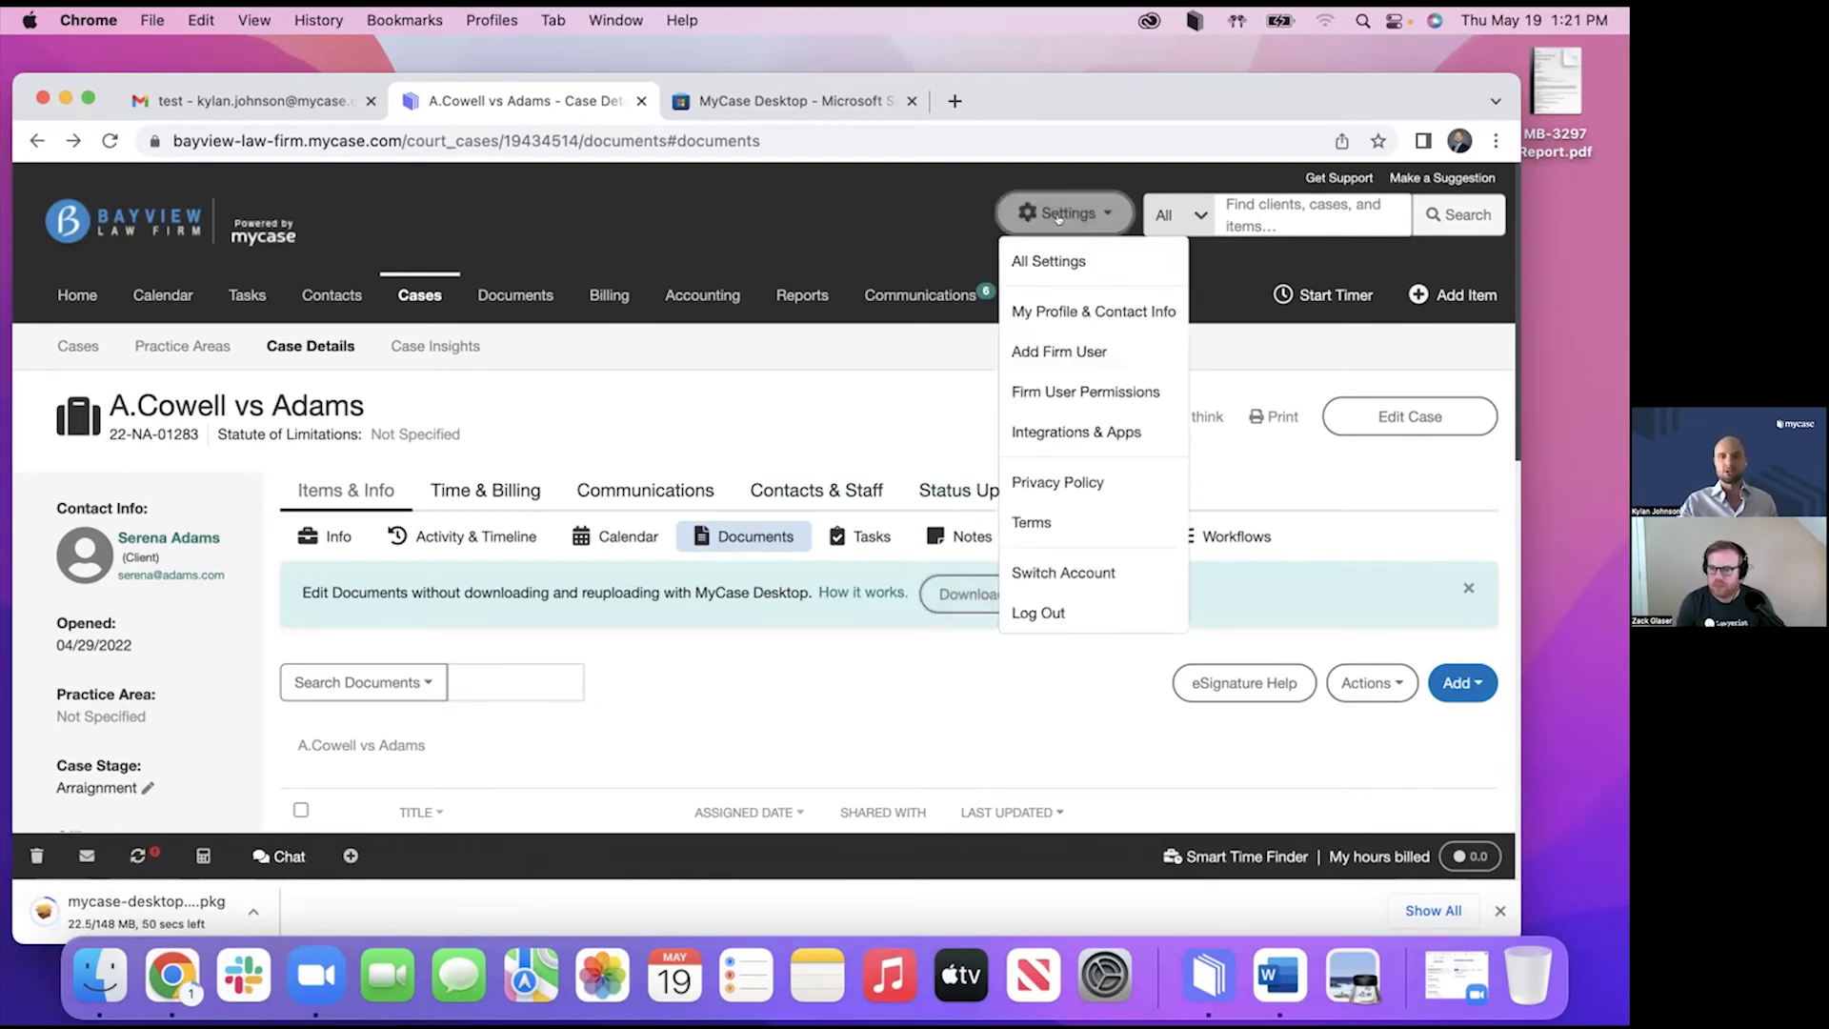
pyautogui.click(1079, 445)
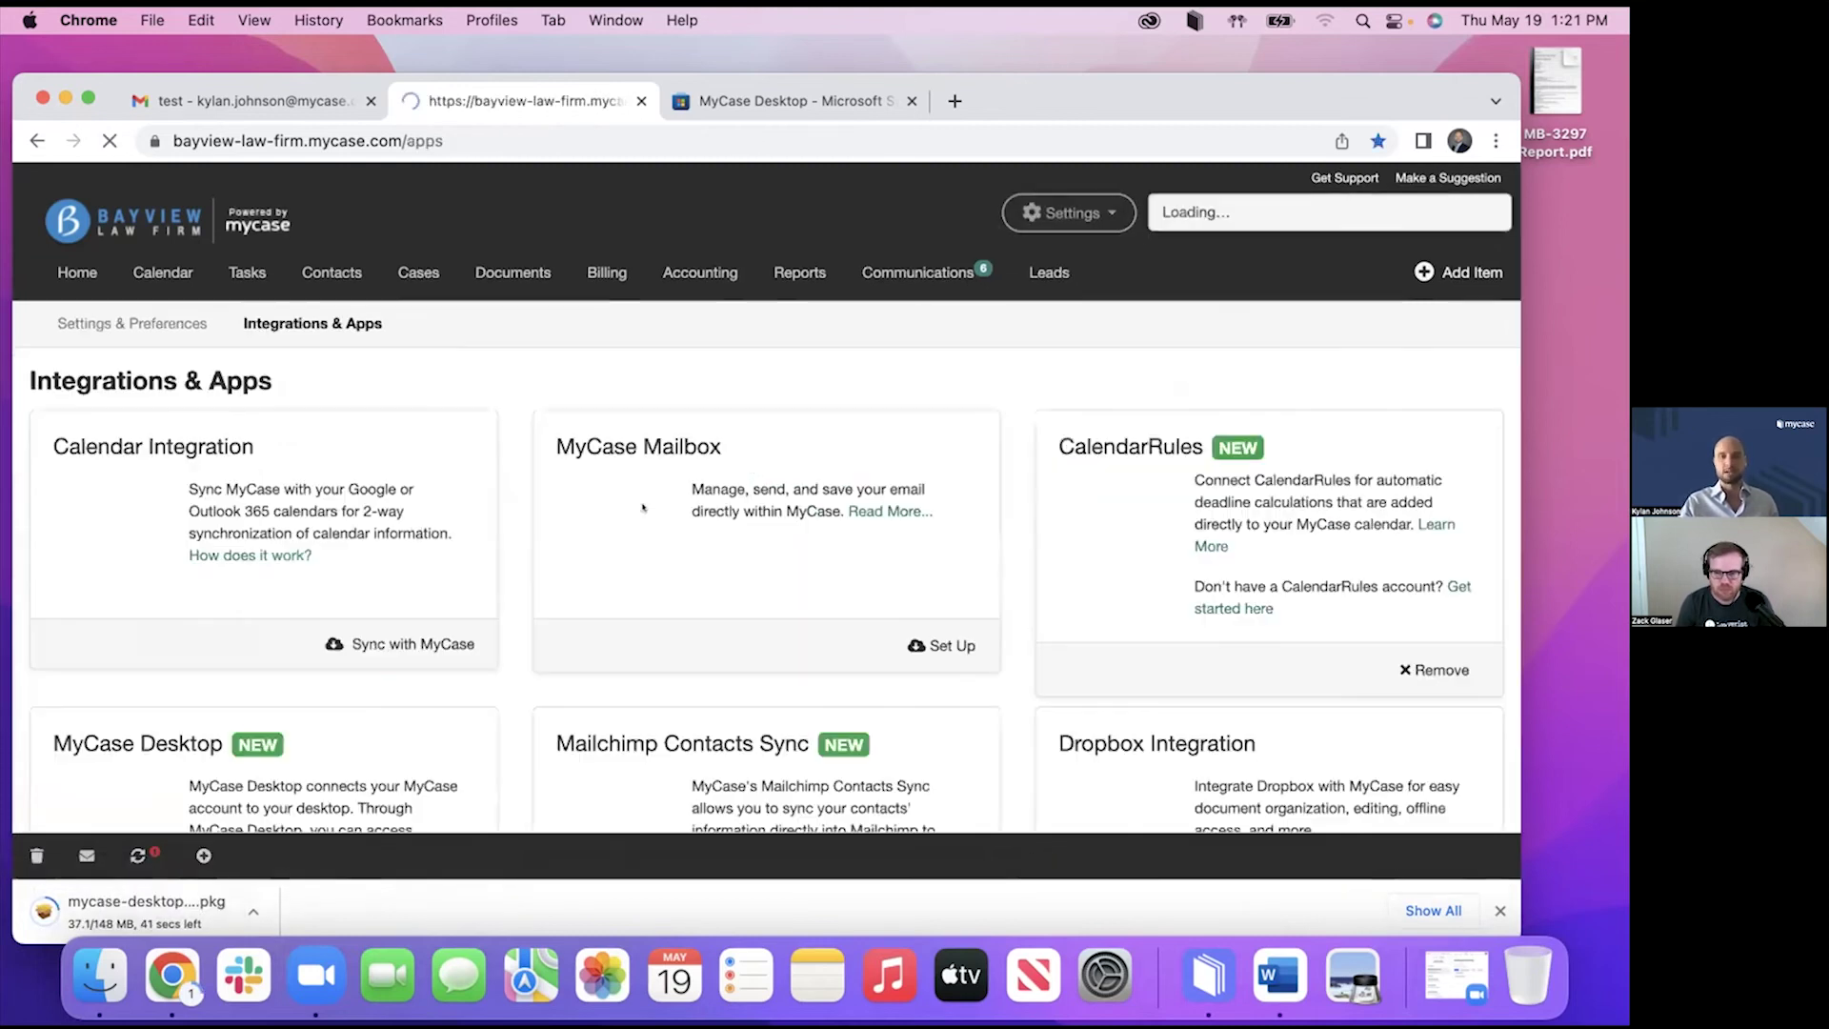
pyautogui.scroll(-2, 642, 507)
pyautogui.scroll(-3, 642, 508)
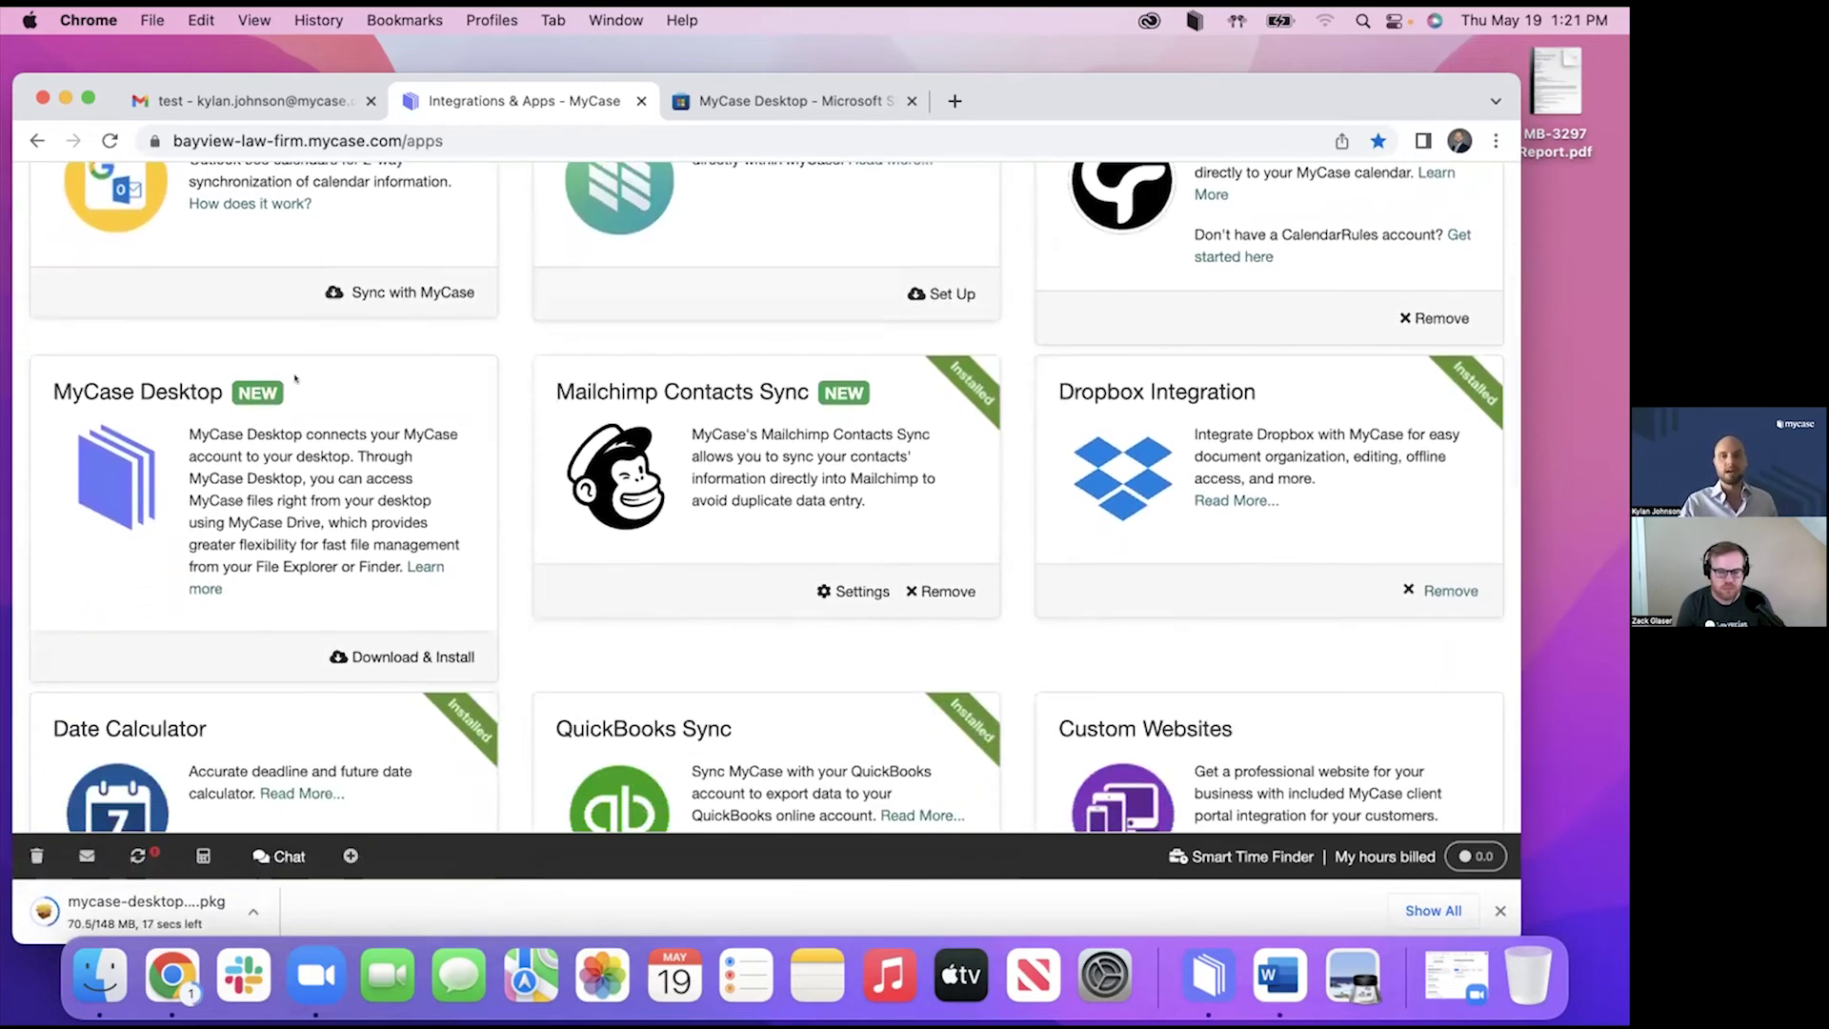
pyautogui.scroll(5, 285, 391)
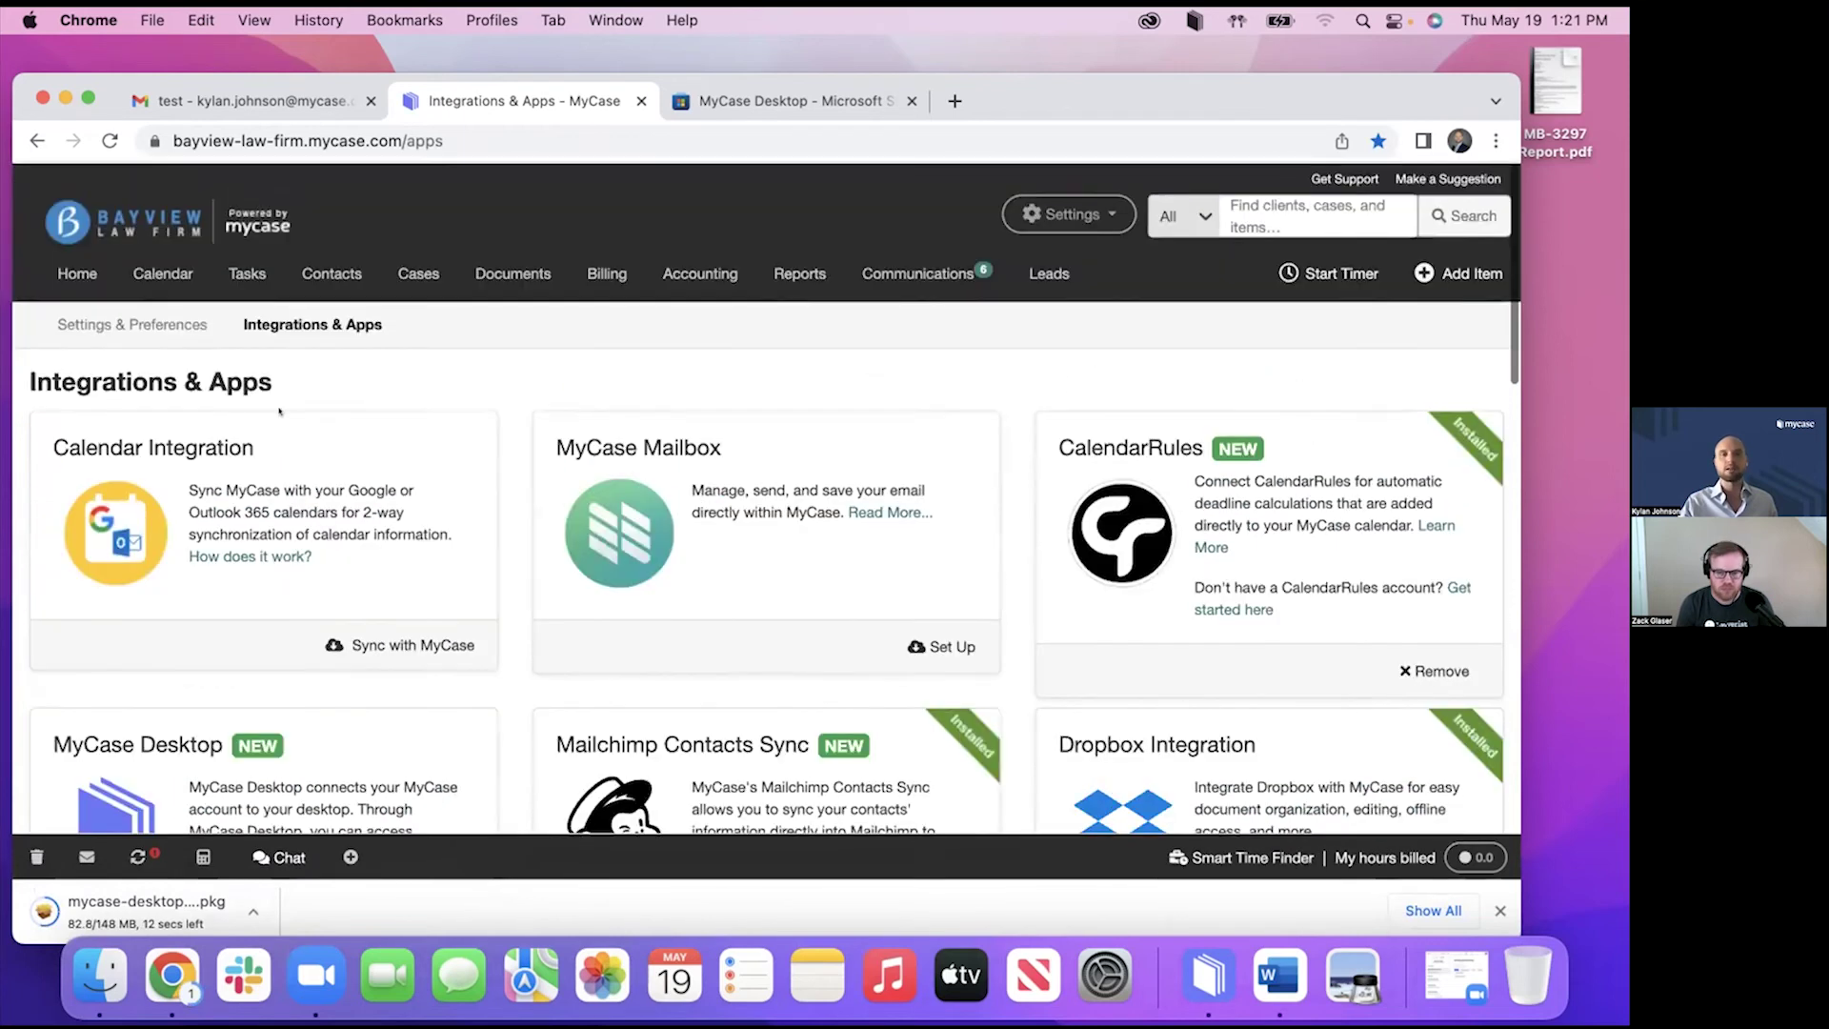
pyautogui.scroll(-3, 334, 572)
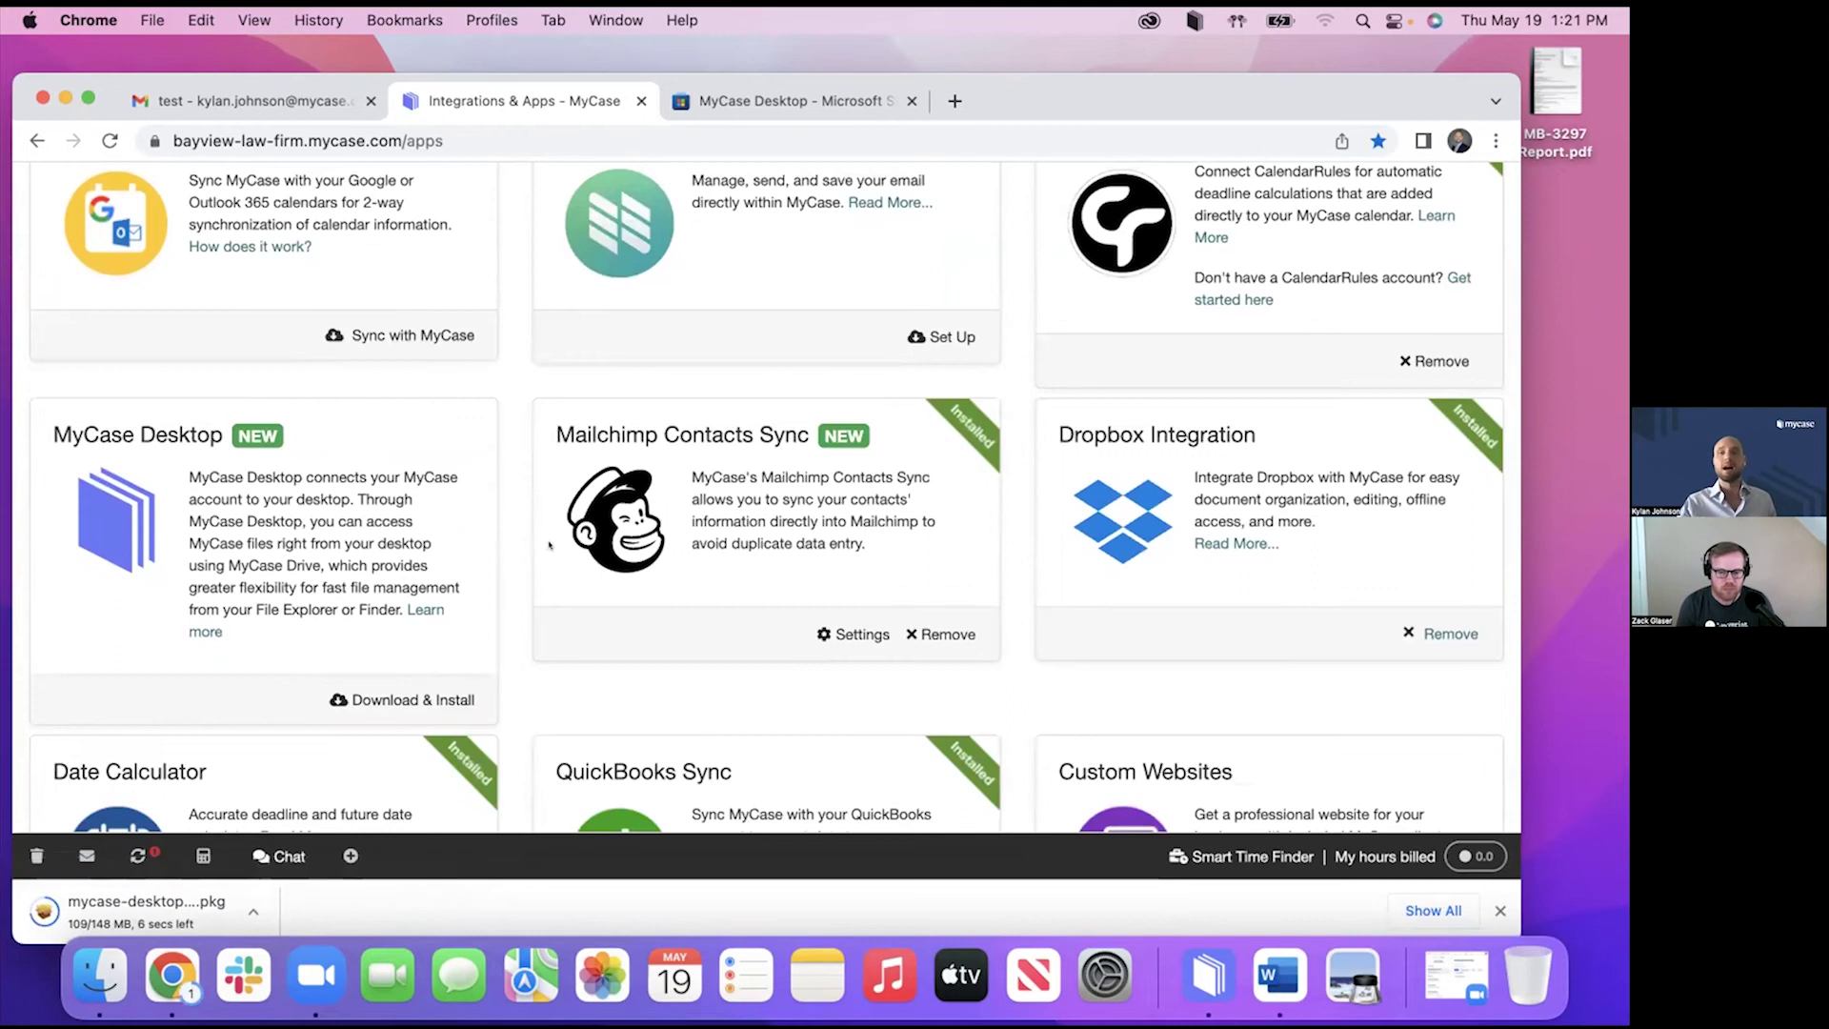
pyautogui.scroll(3, 547, 545)
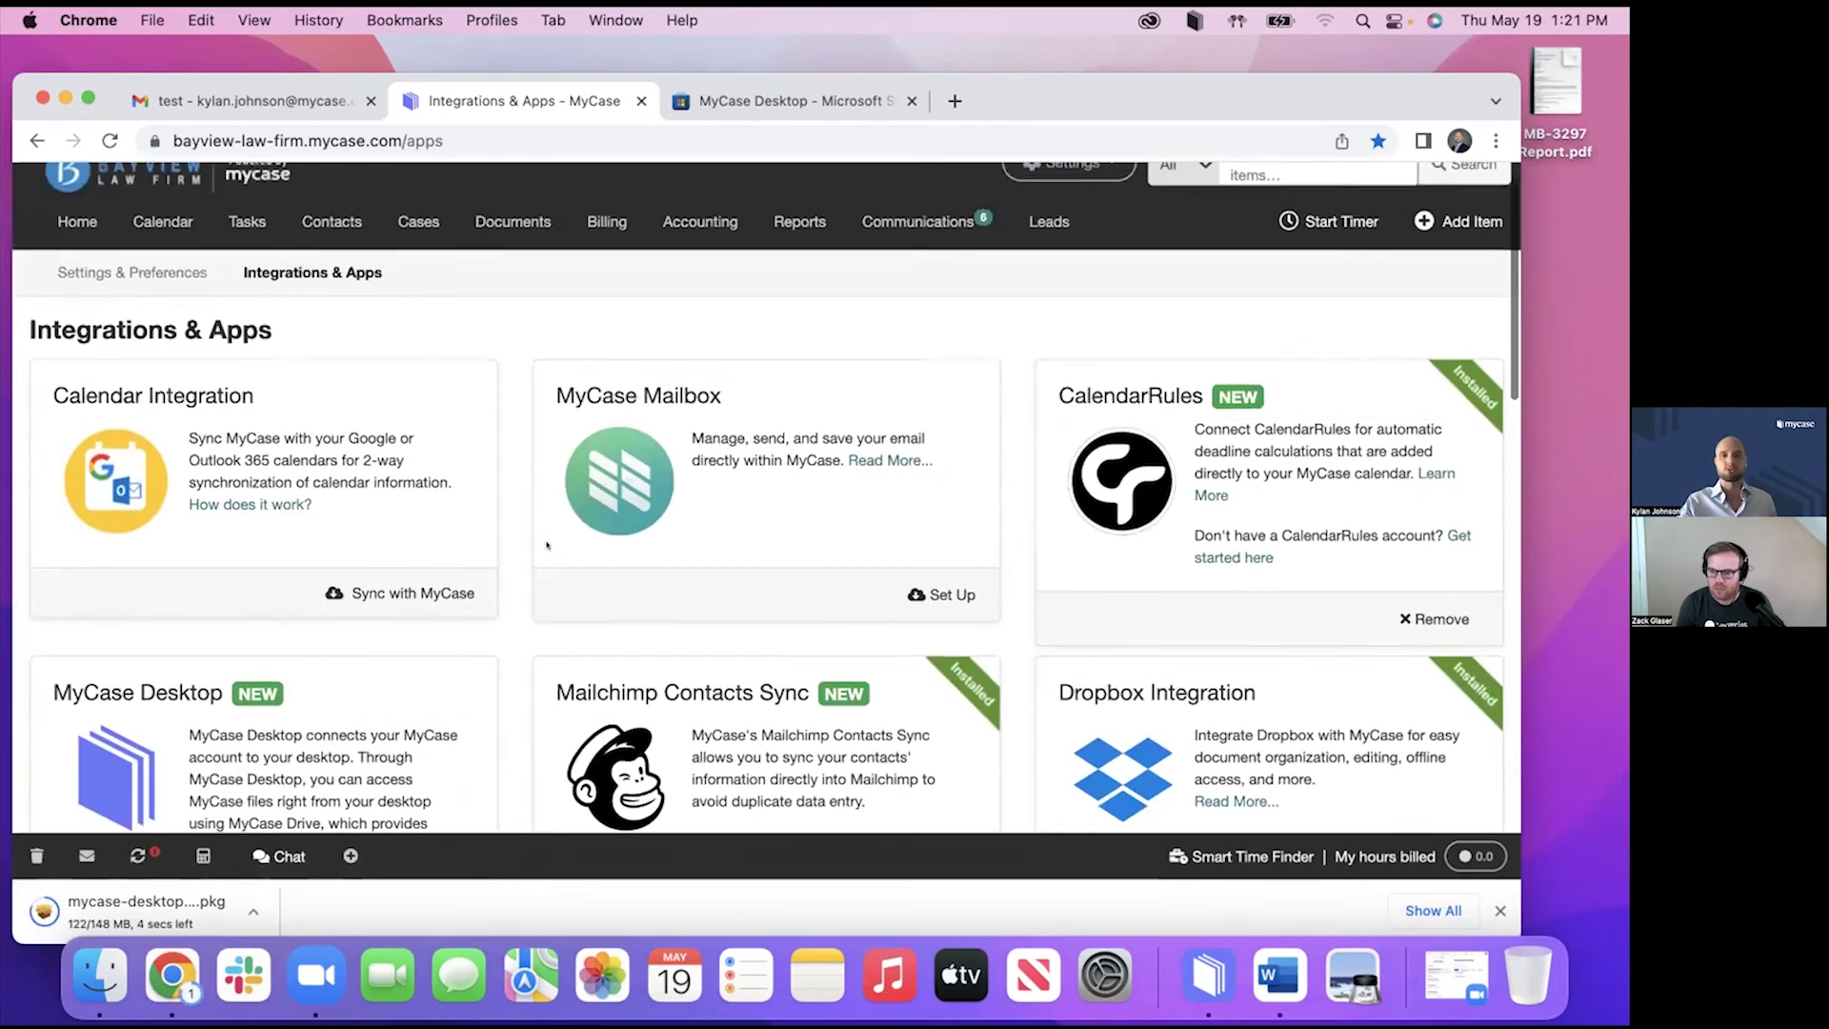
# Switch to the MyCase Desktop - Microsoft Store tab to view the app listing.
pyautogui.click(726, 102)
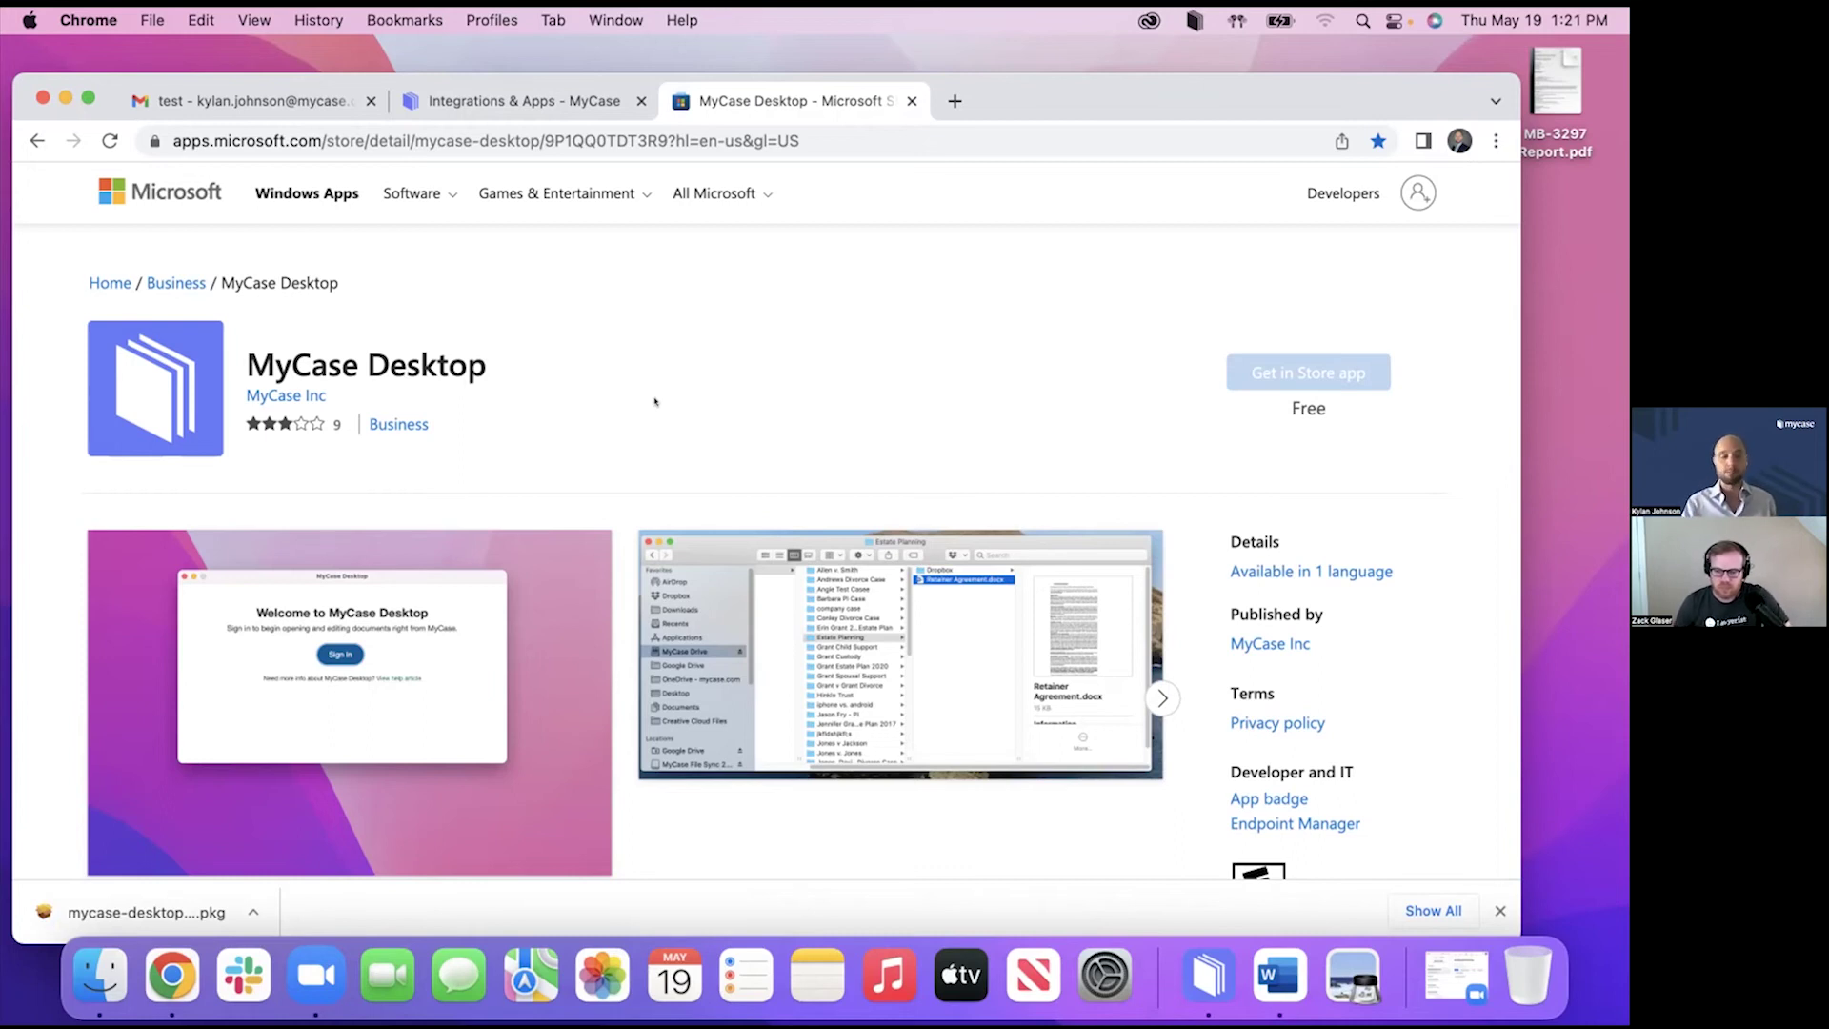
# In Finder, open localhost > MyCase Drive > Cases to show all case folders.
pyautogui.click(100, 973)
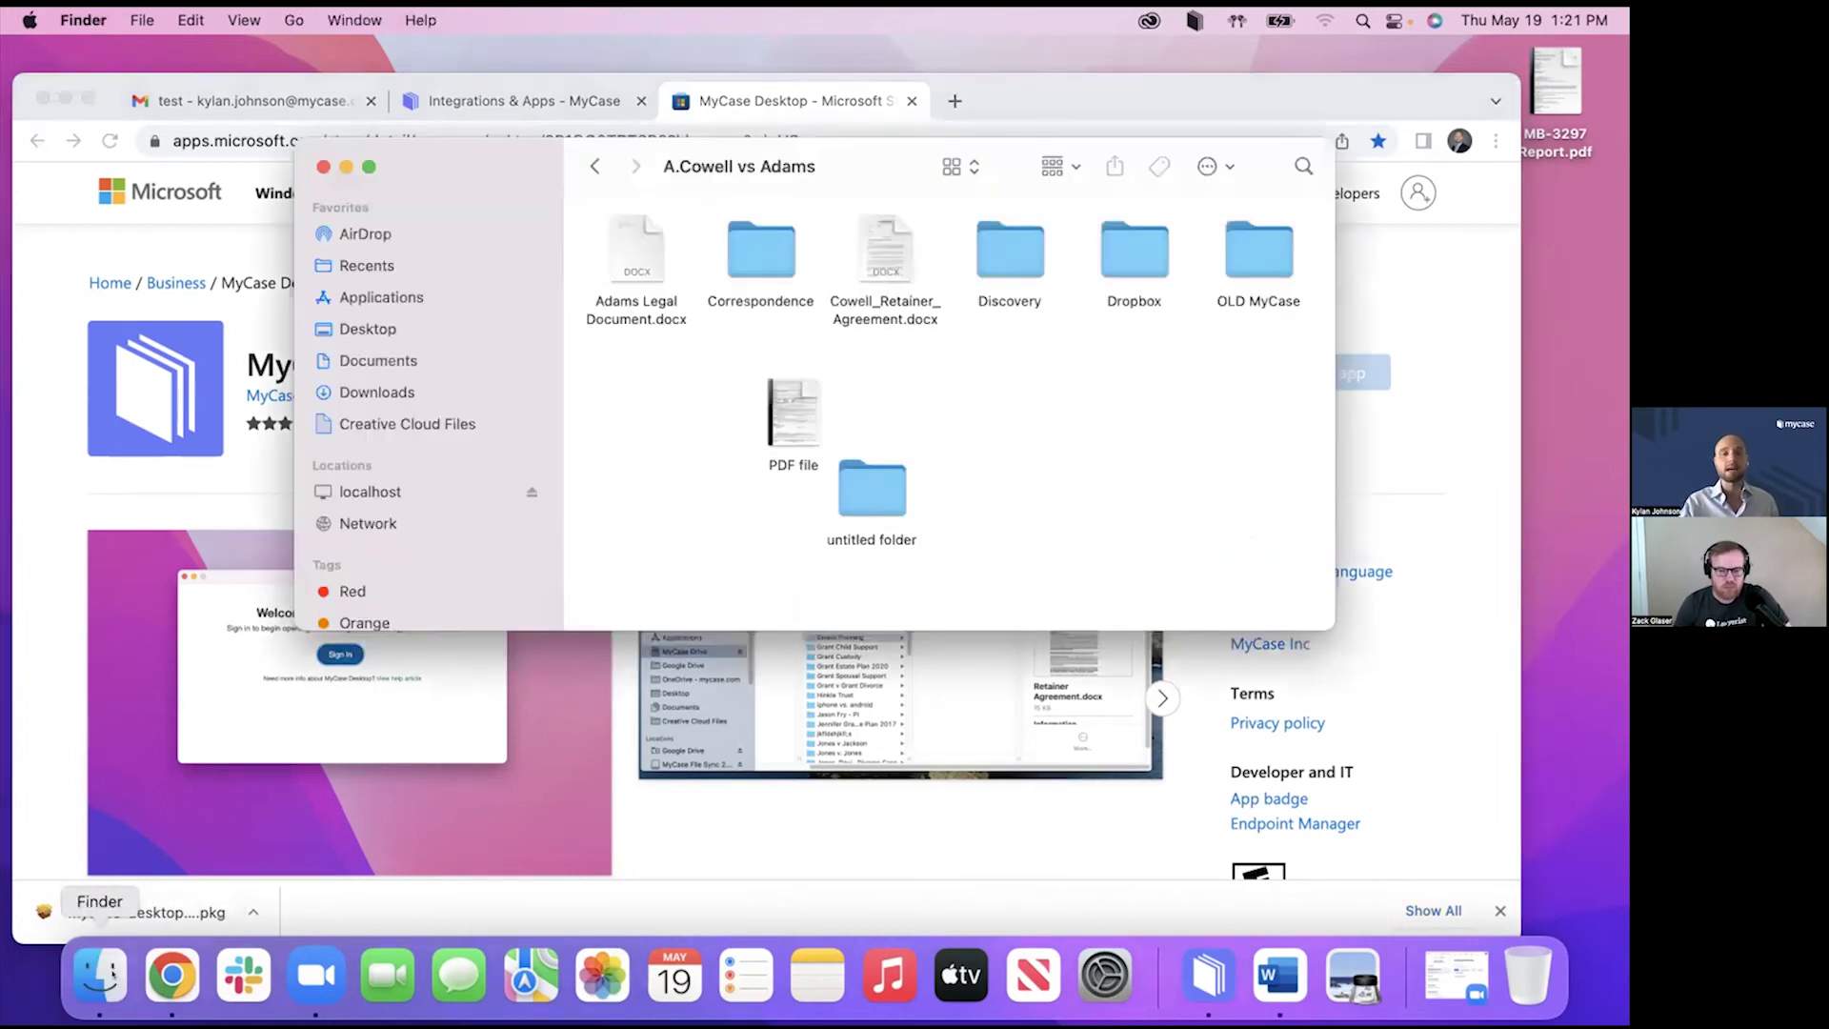
pyautogui.click(354, 492)
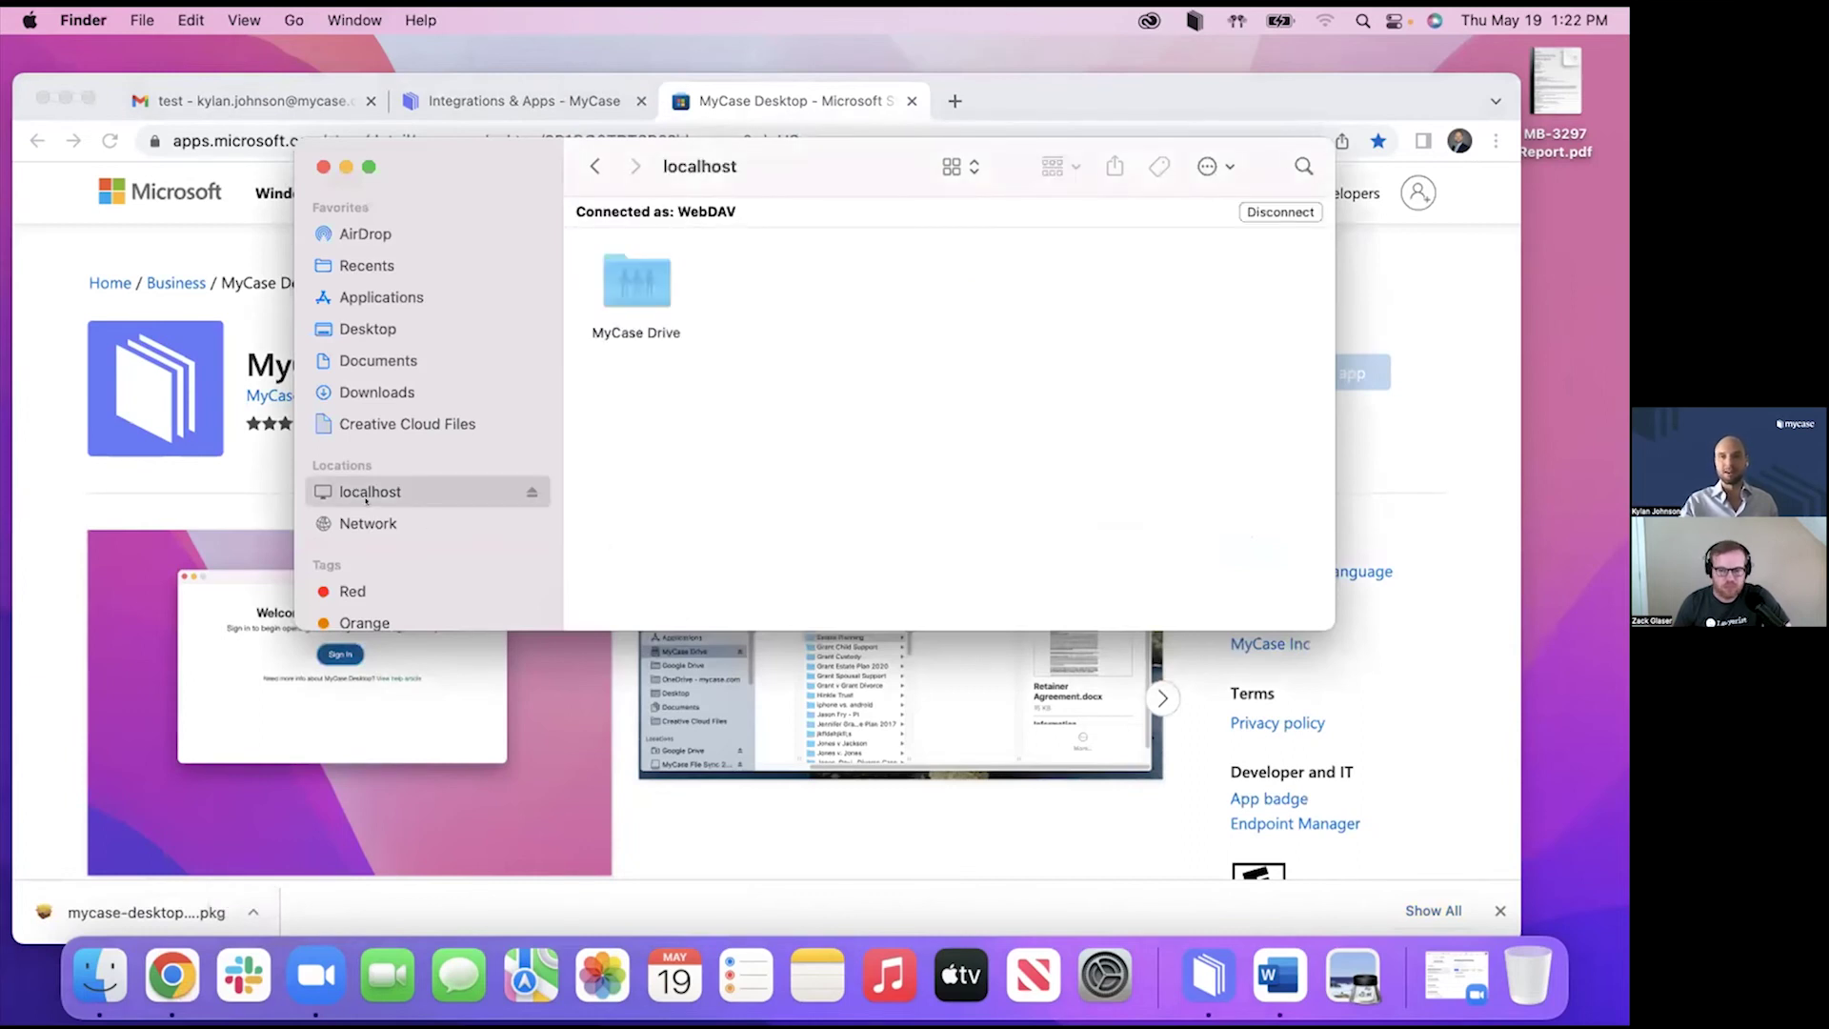
pyautogui.doubleClick(637, 282)
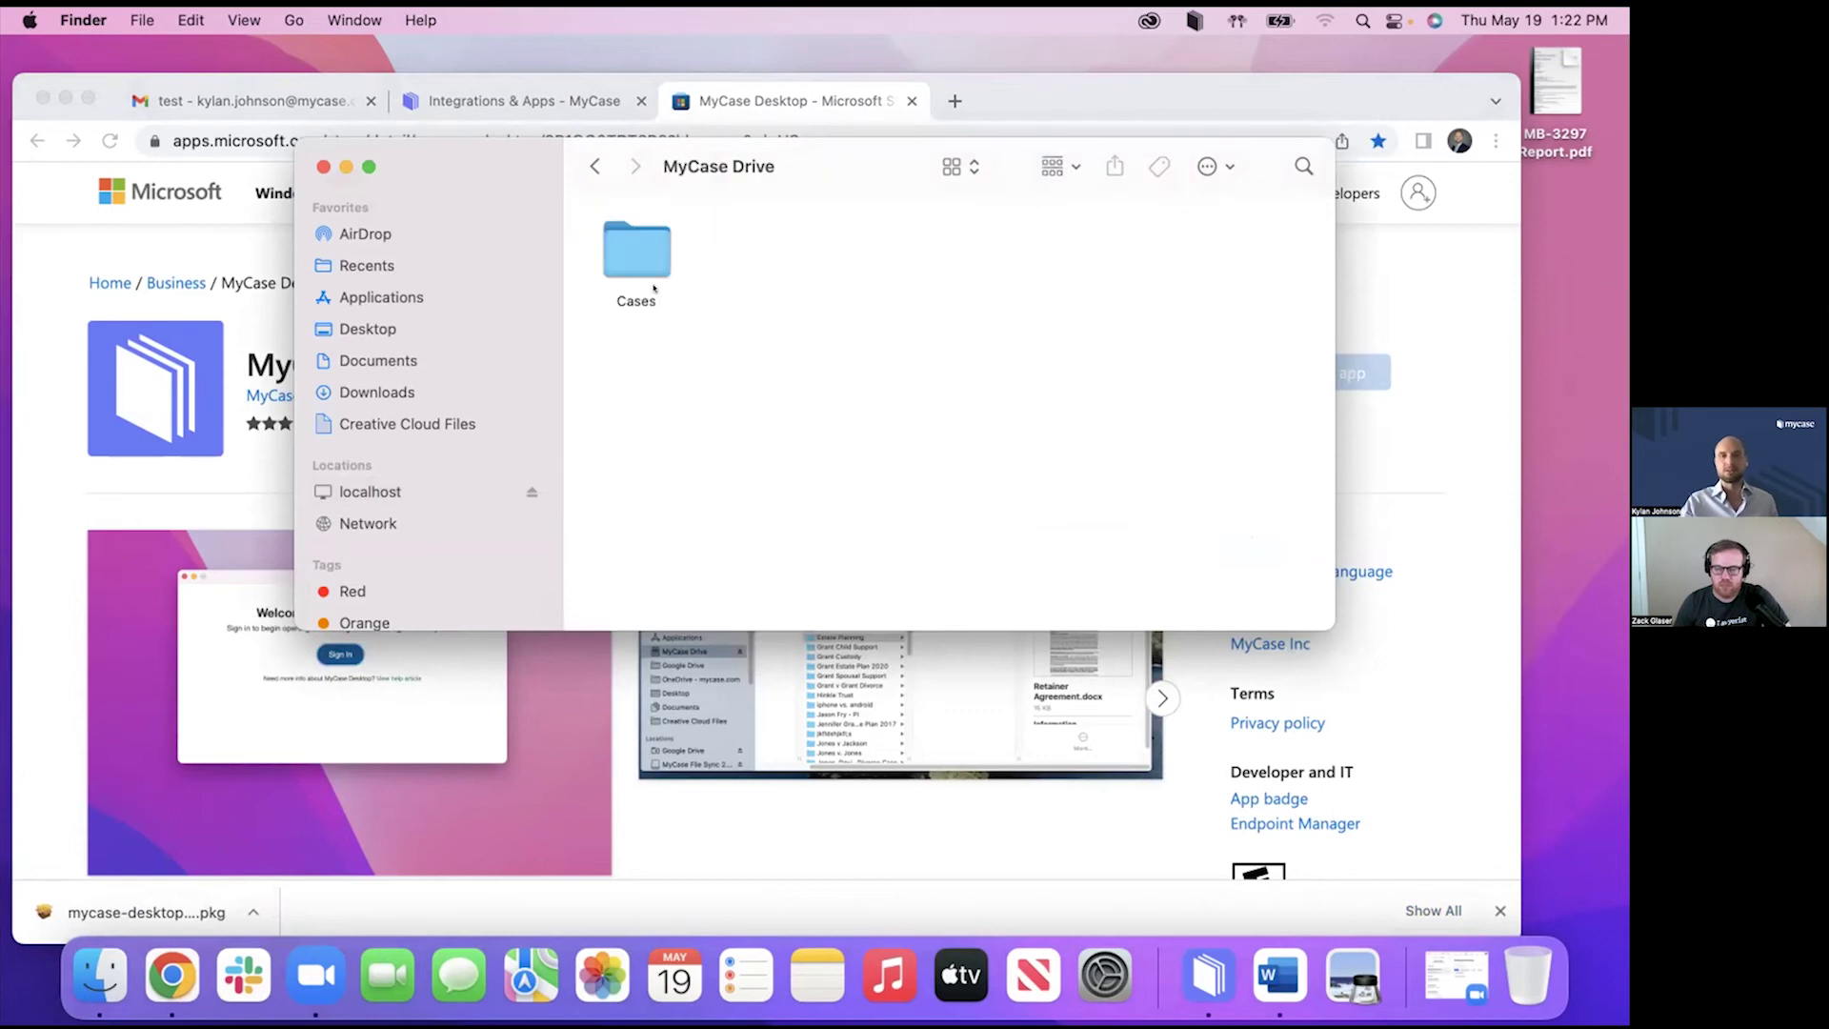
pyautogui.doubleClick(607, 256)
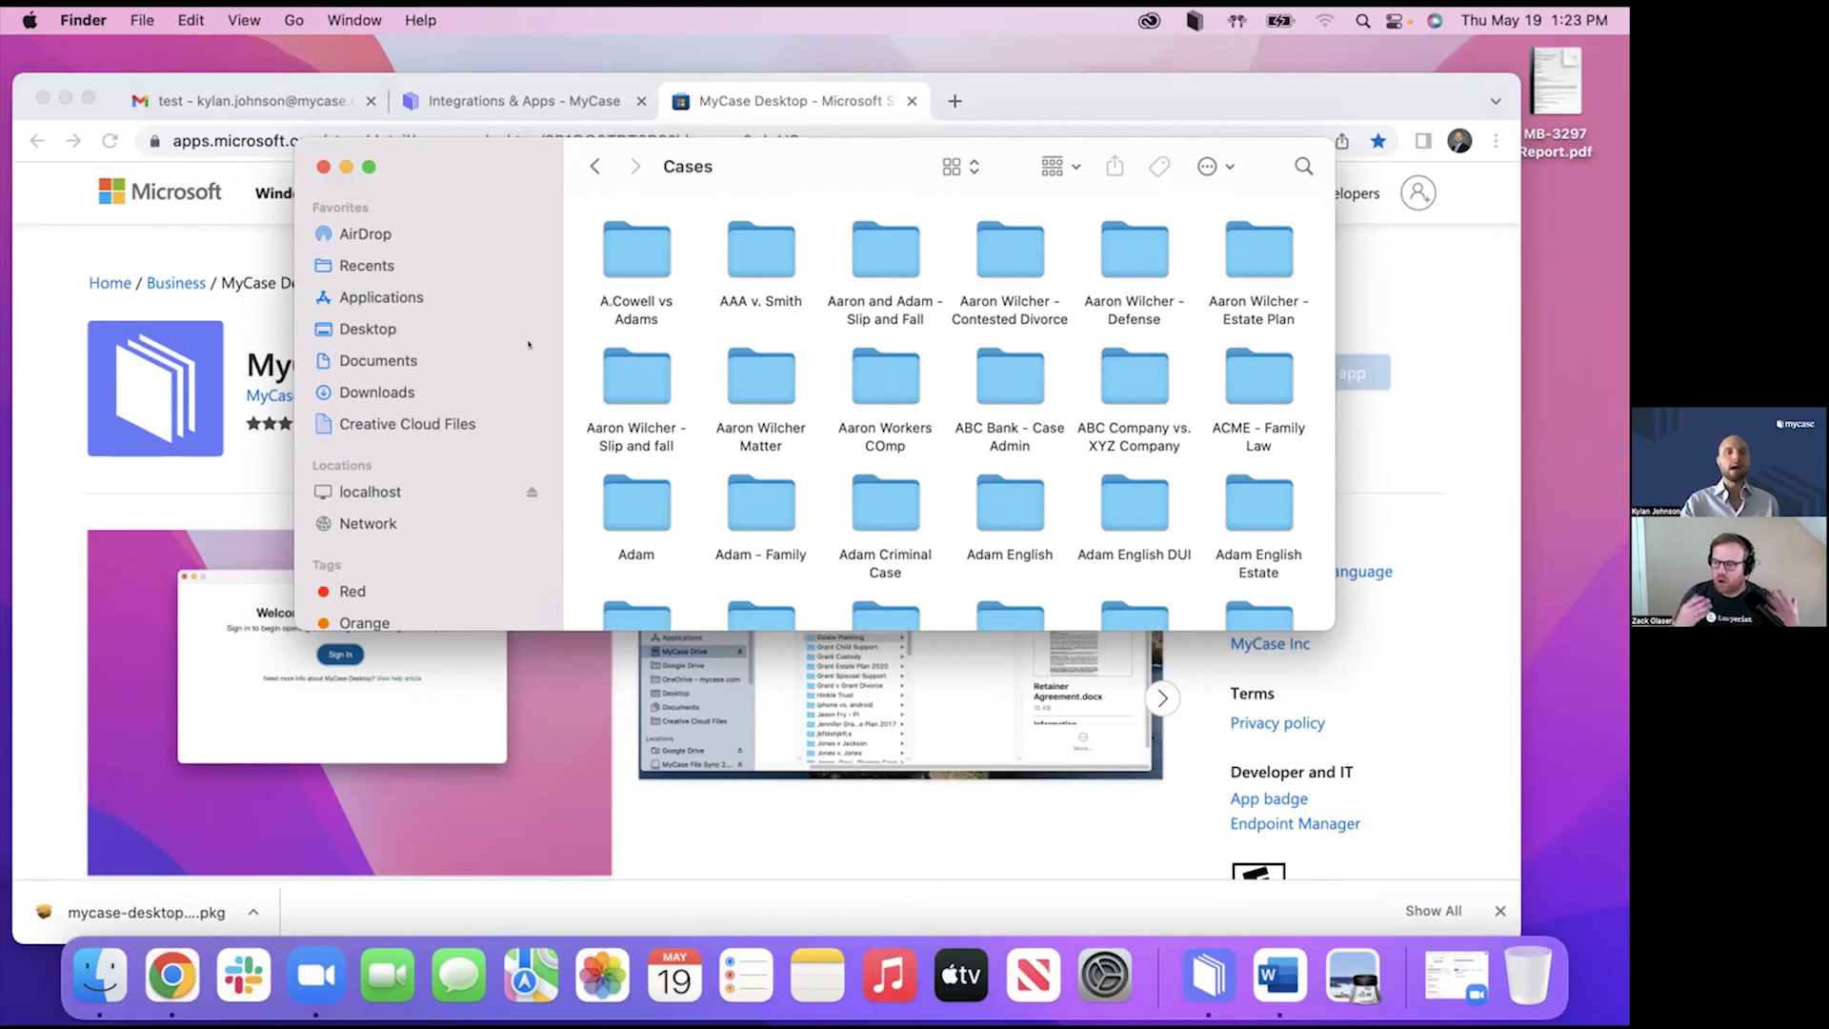
# Log out of the MyCase account via Settings on the Integrations & Apps page.
pyautogui.click(45, 310)
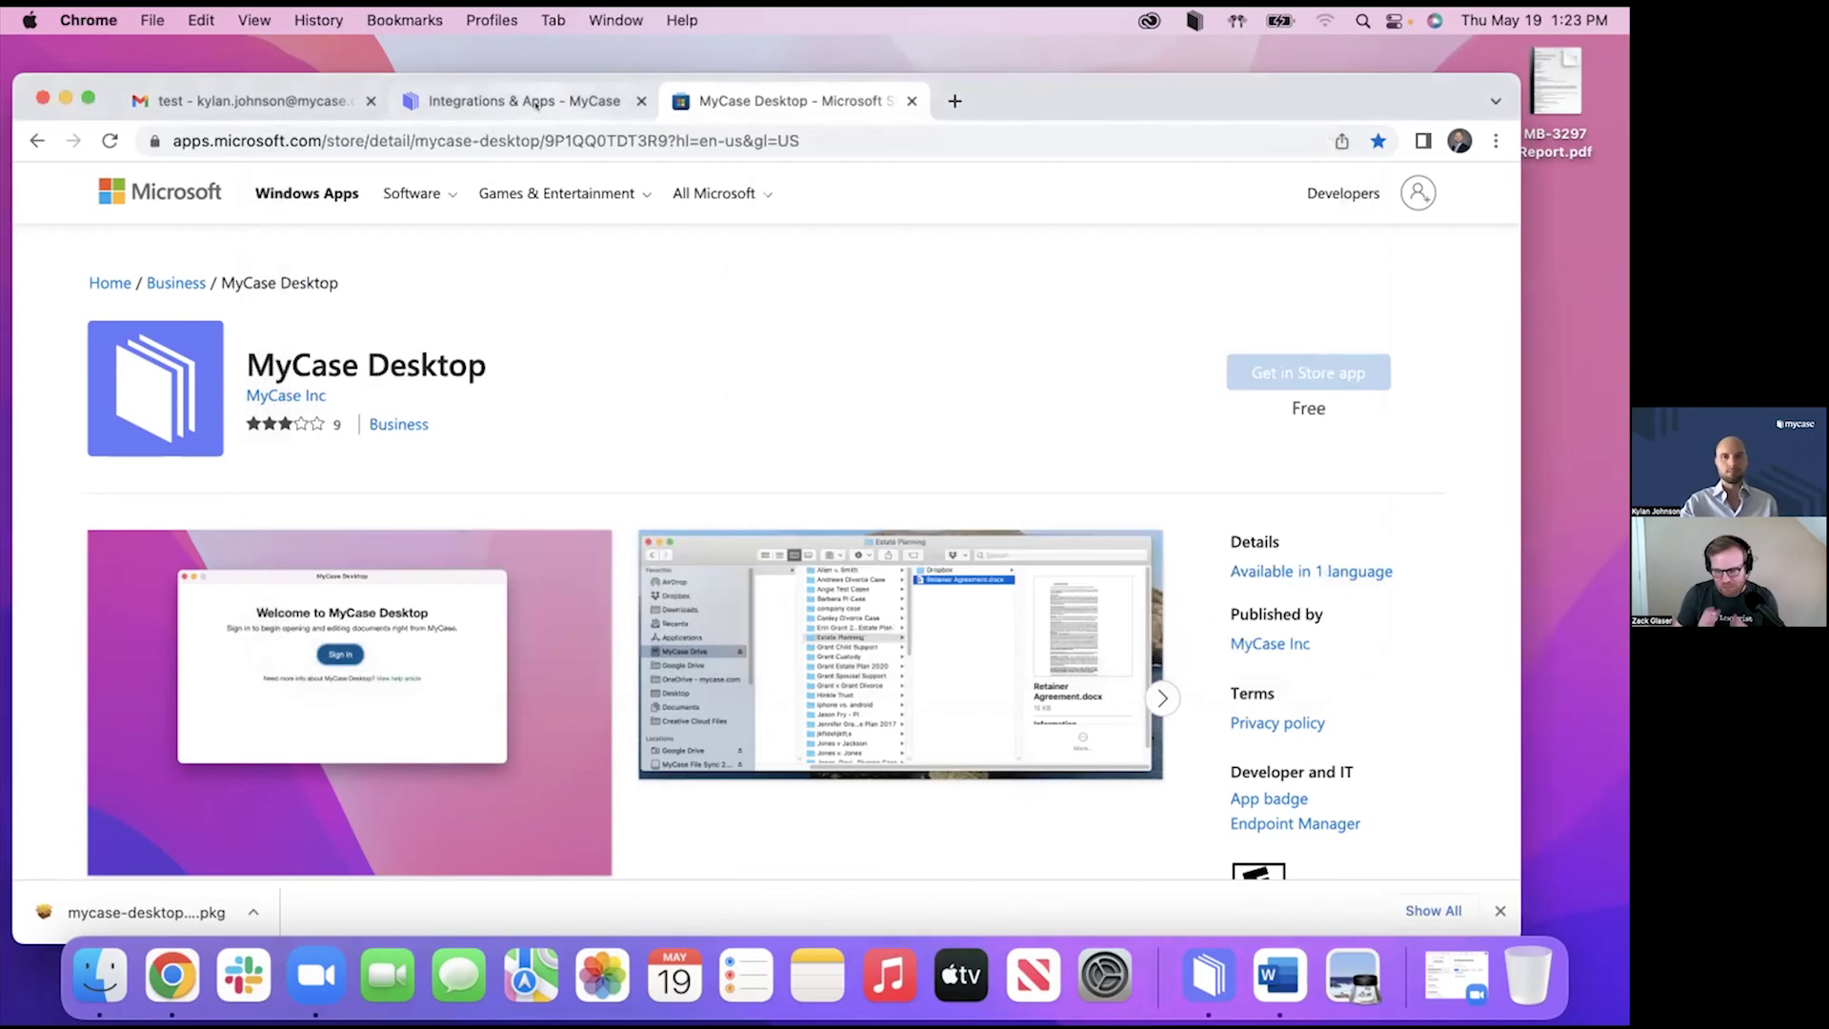
pyautogui.click(587, 101)
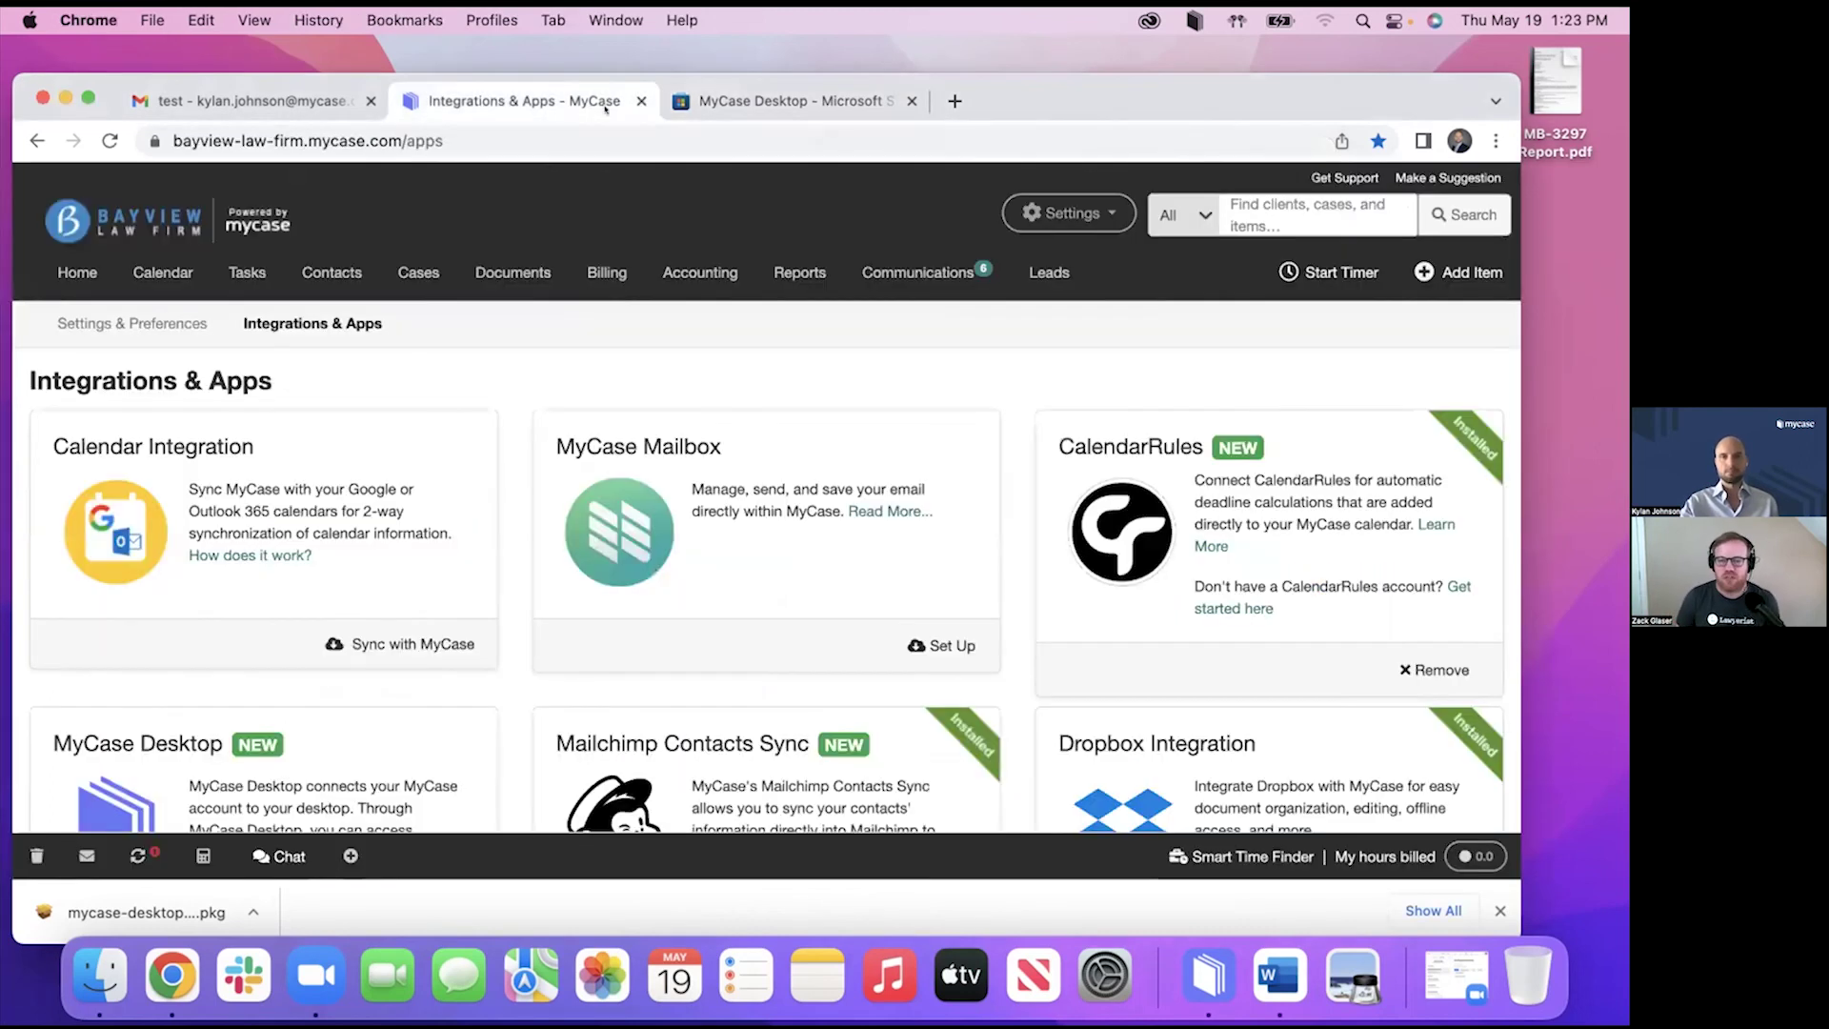
pyautogui.click(1067, 213)
pyautogui.click(1042, 615)
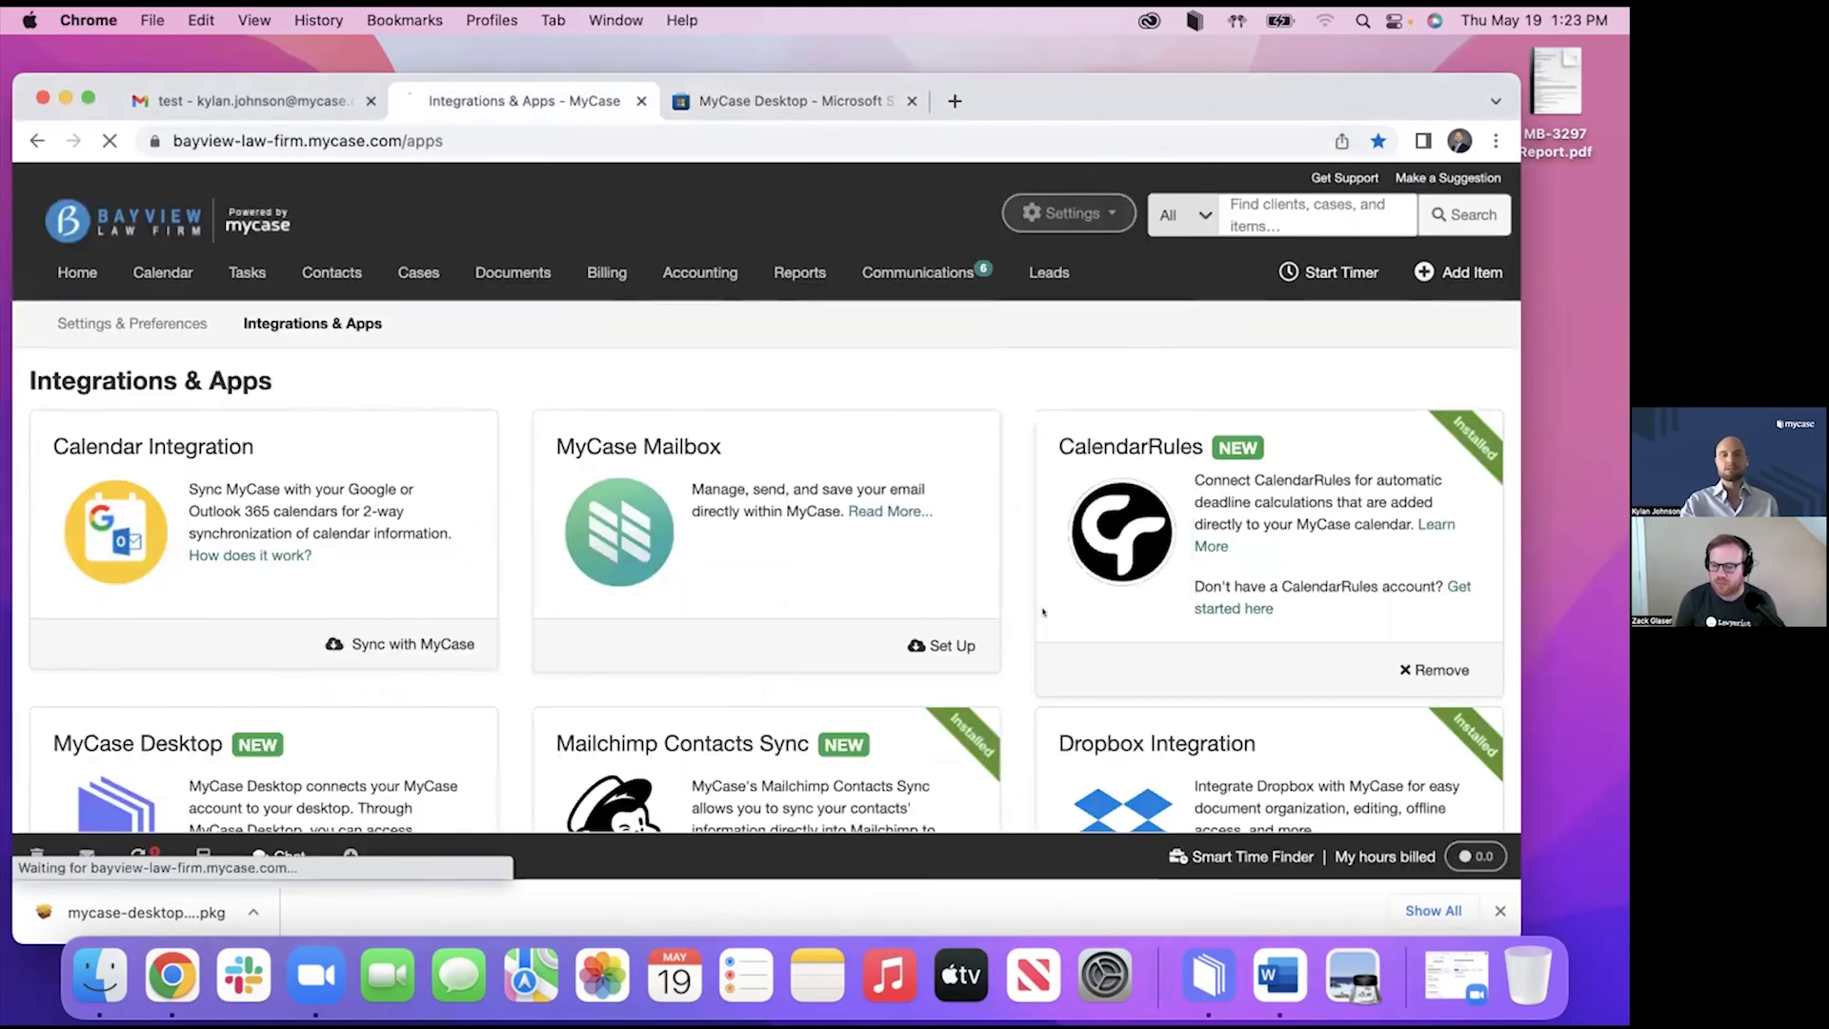
# Load the mycase.com homepage from the address bar and scroll down.
pyautogui.click(623, 141)
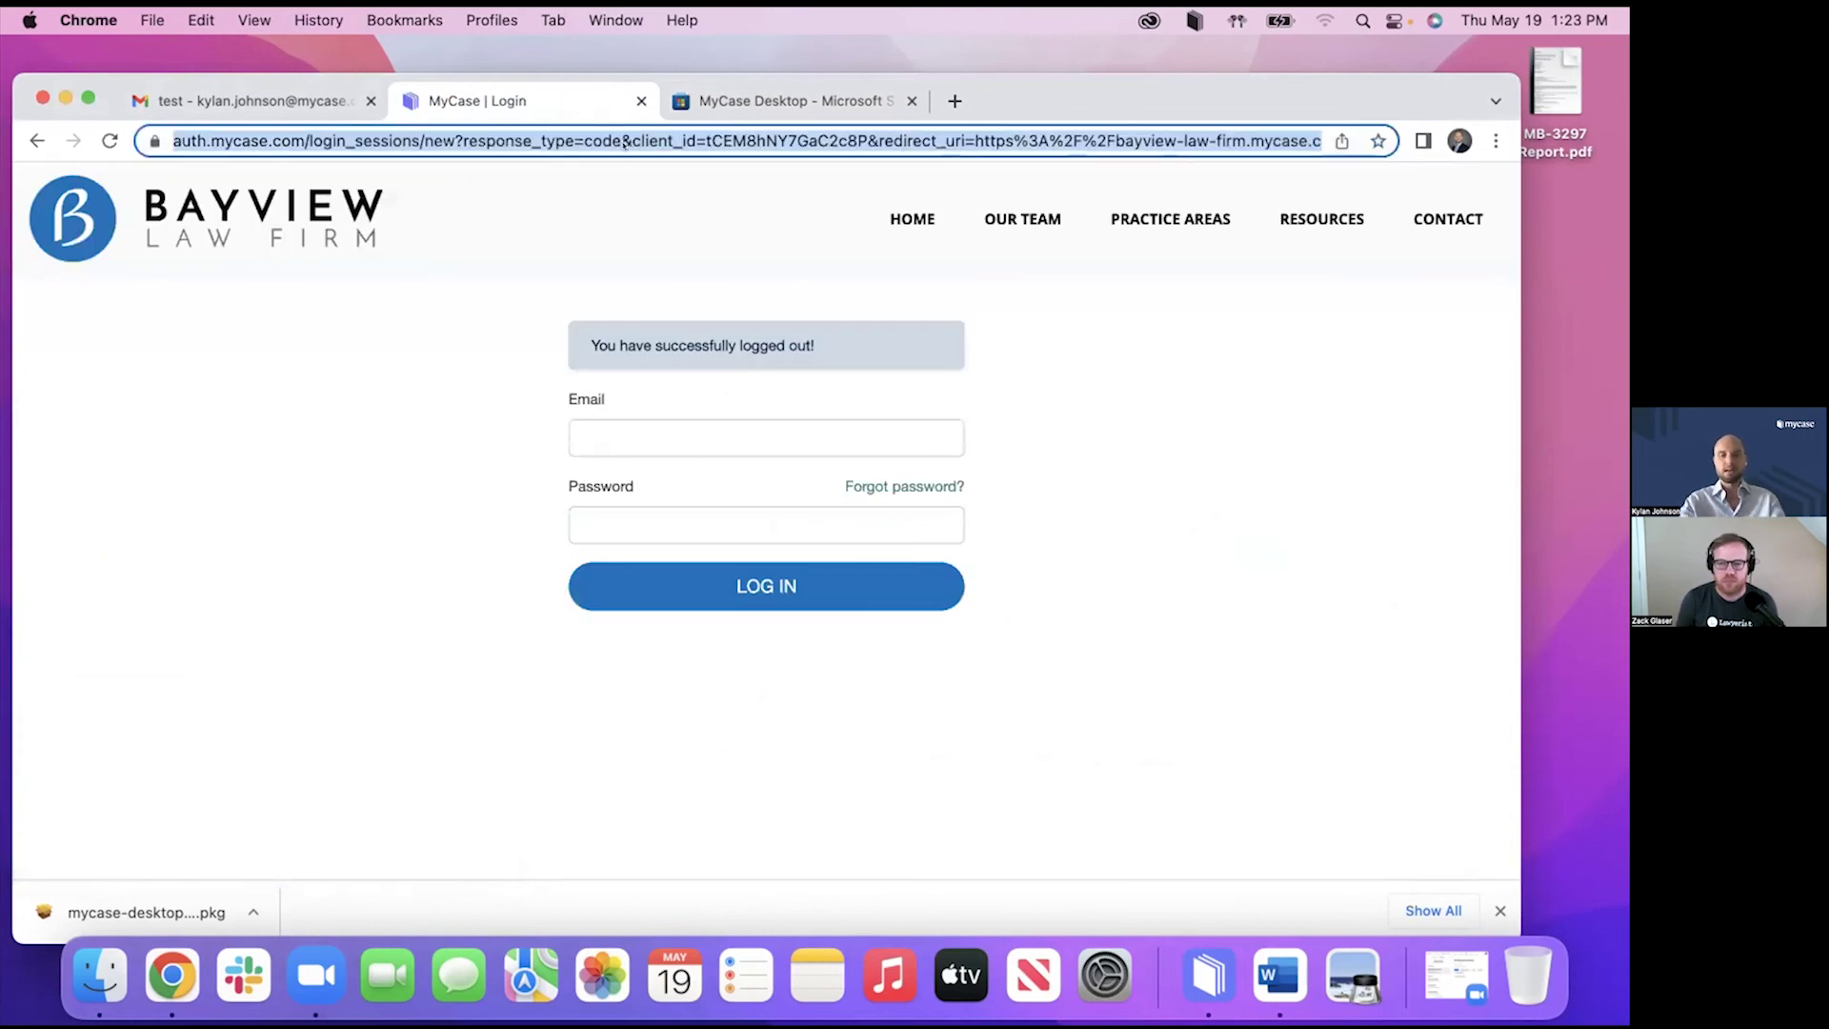
pyautogui.write('mycase.')
pyautogui.press('Return')
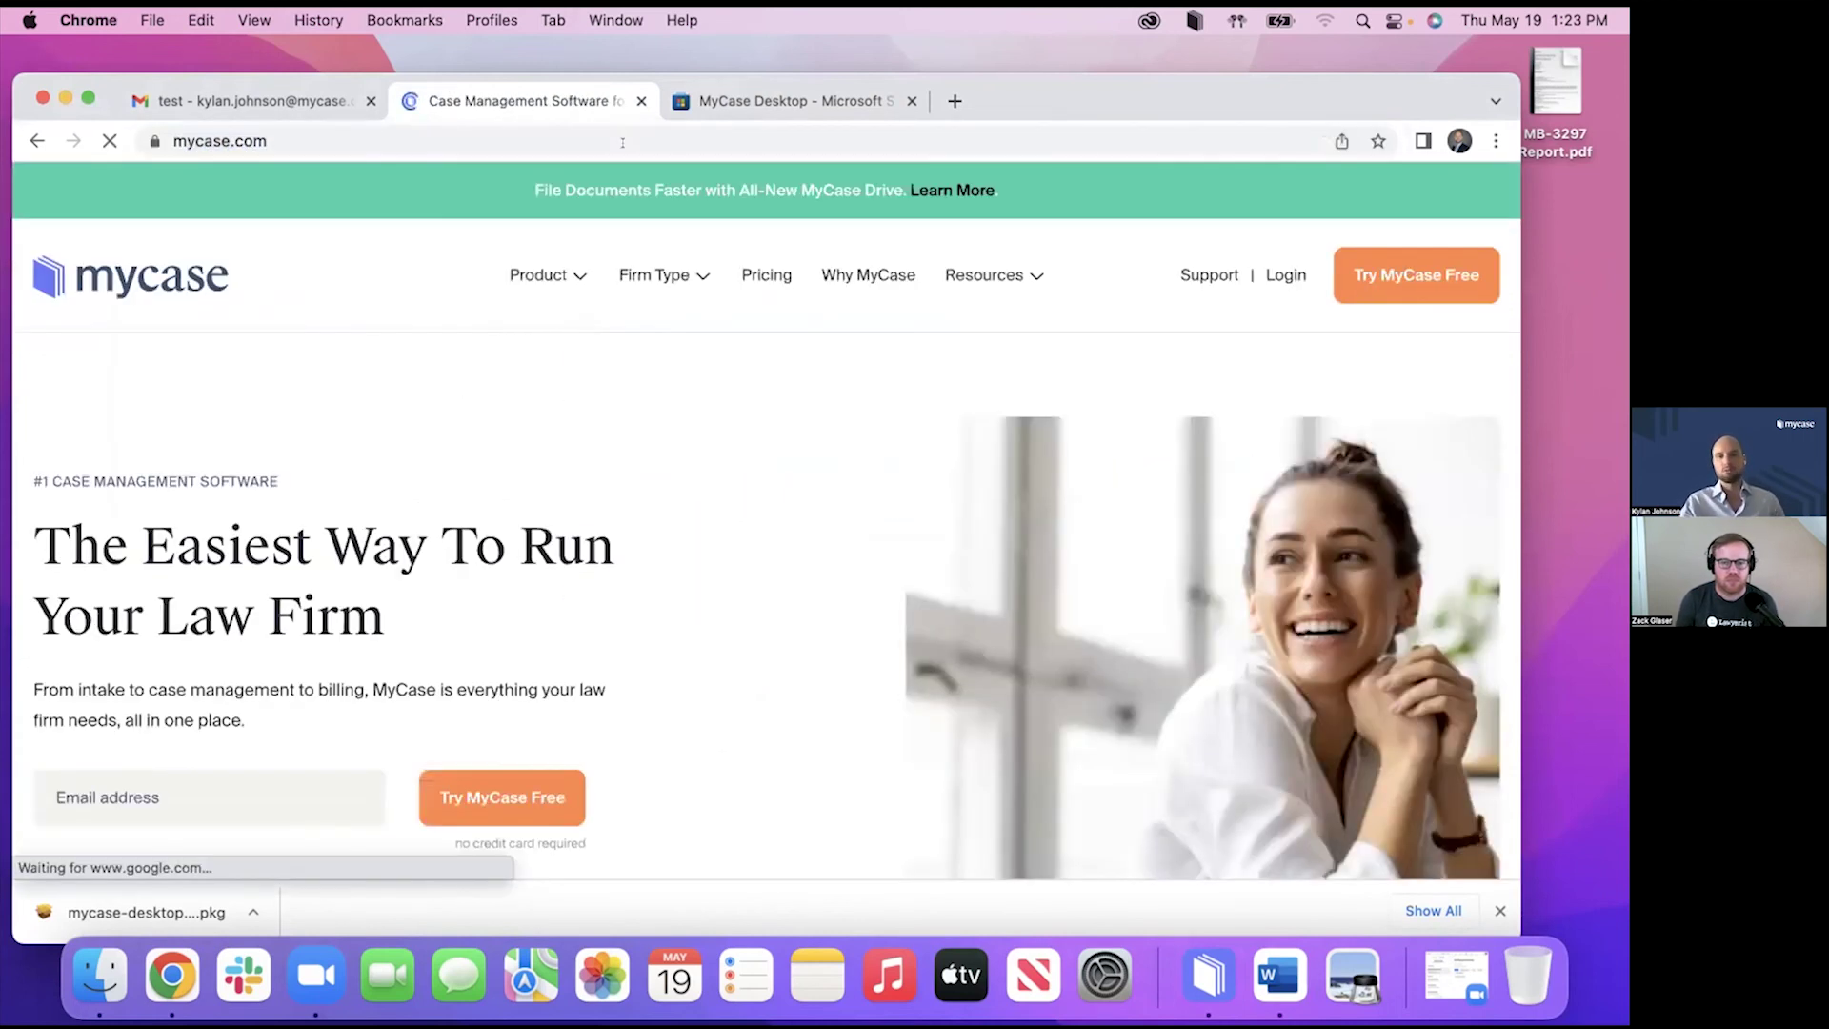
pyautogui.scroll(-3, 569, 381)
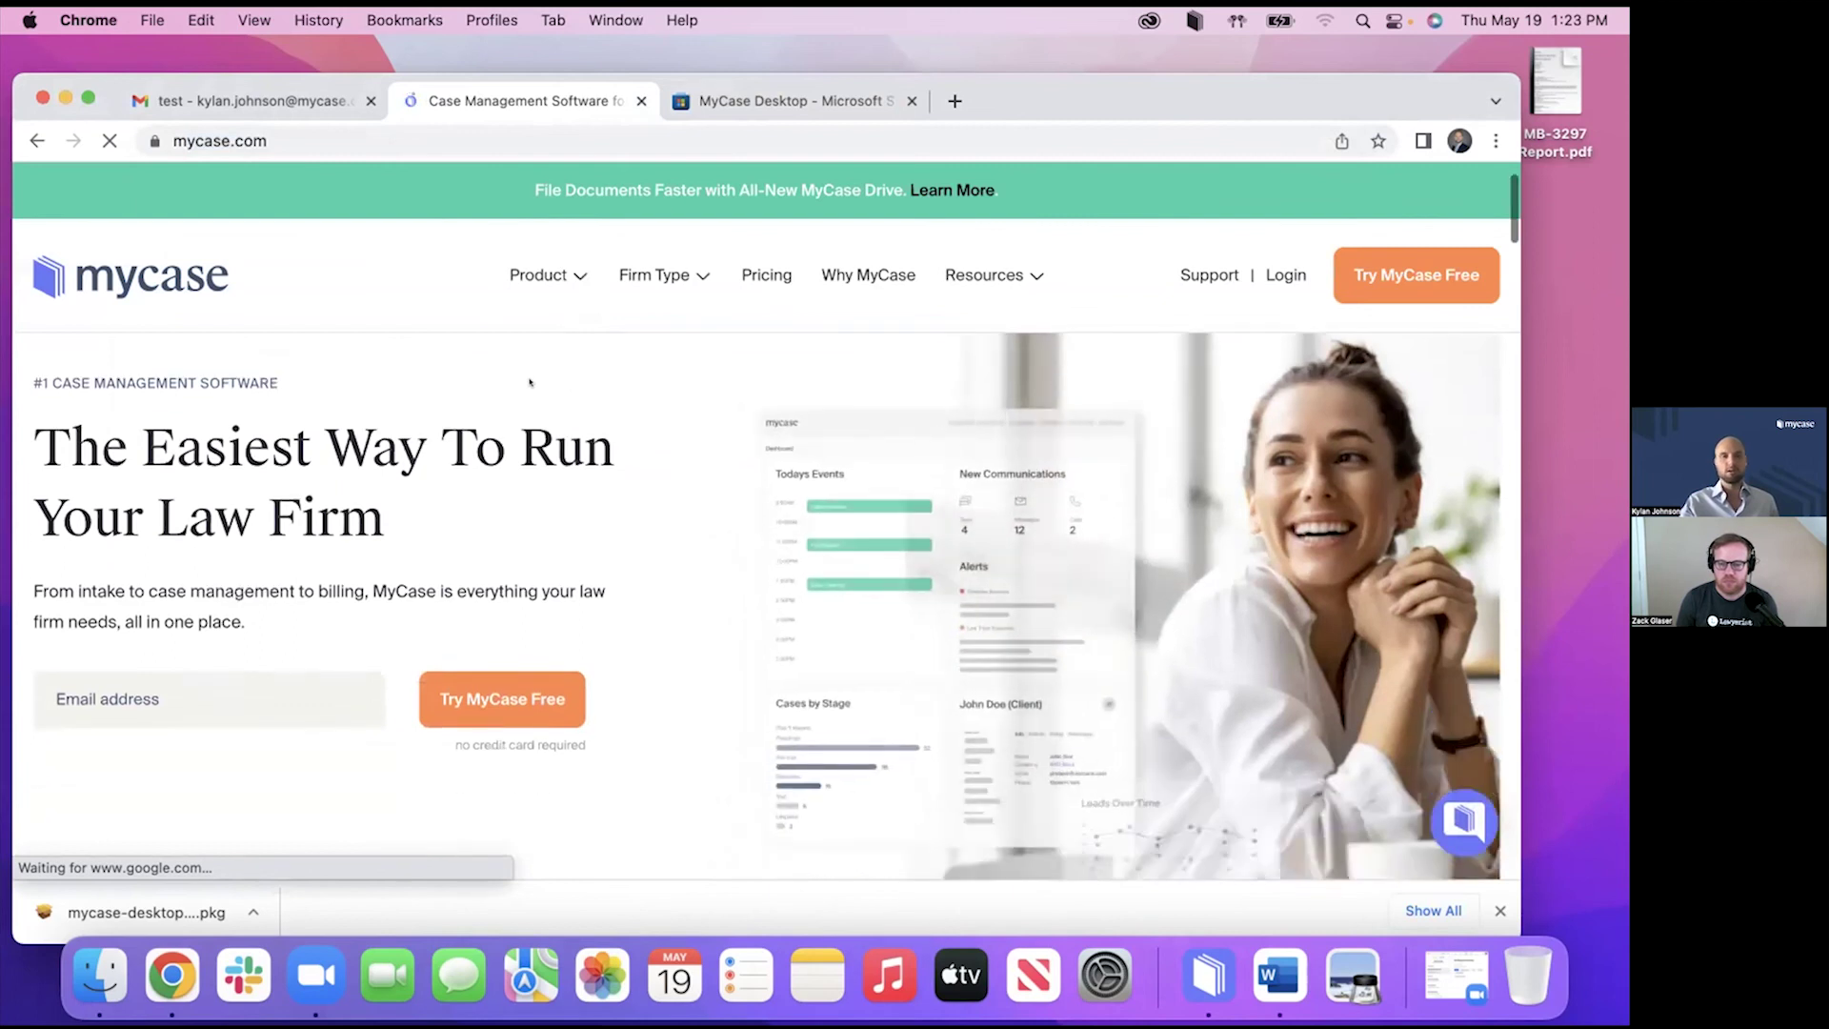